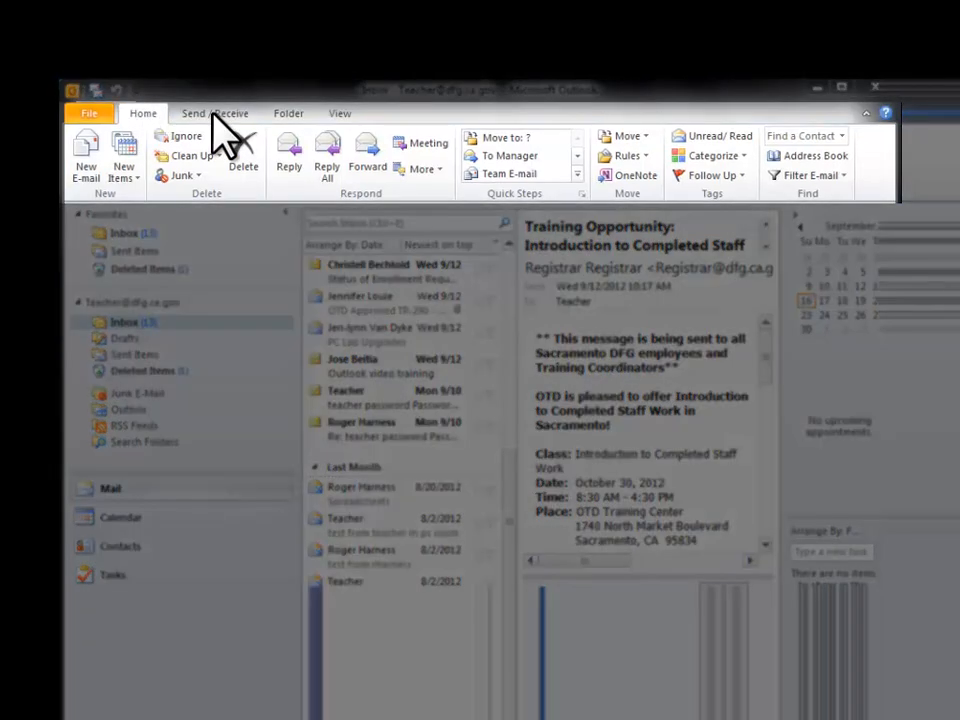
# Look over the Send/Receive, Folder and View ribbon tabs.
pyautogui.click(214, 114)
pyautogui.click(288, 114)
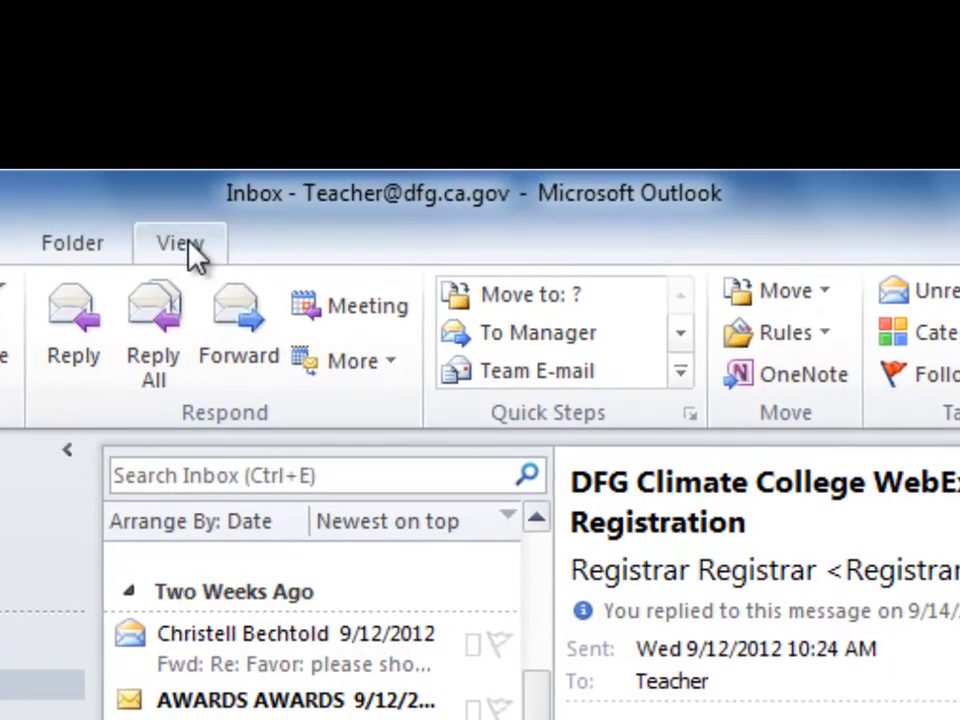
pyautogui.click(181, 244)
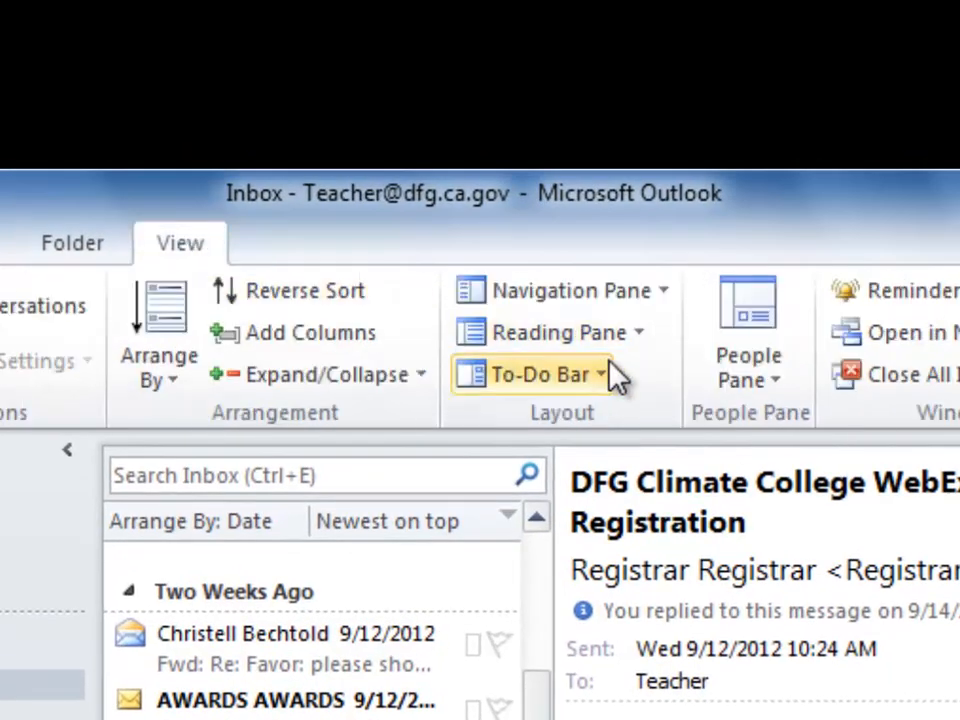
# Turn the Reading Pane off and jump to the last message in the Inbox.
pyautogui.click(636, 334)
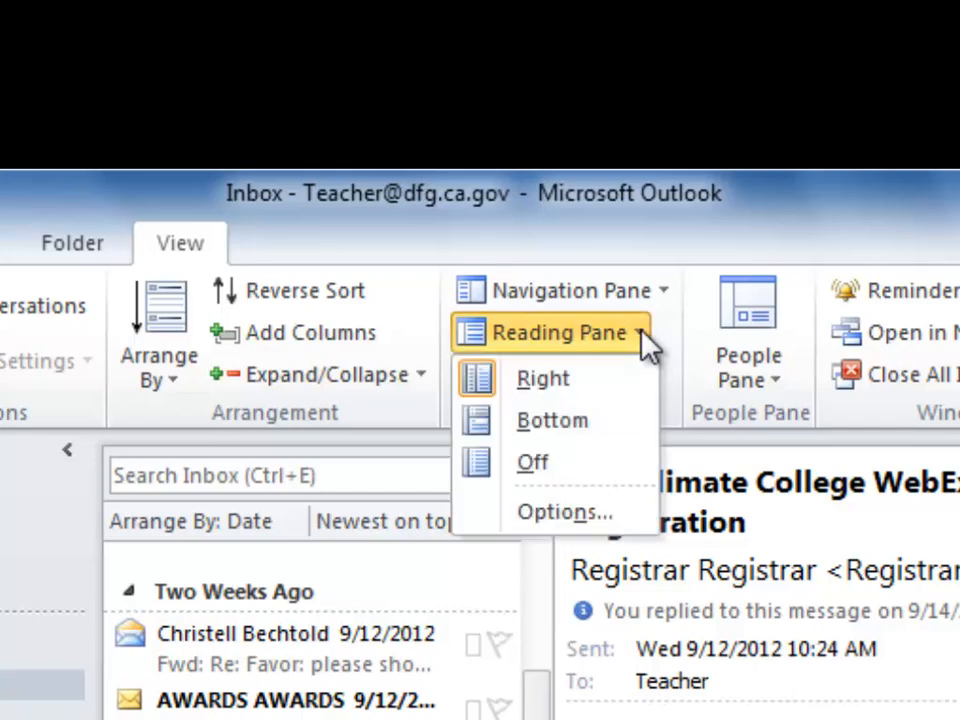
pyautogui.click(540, 463)
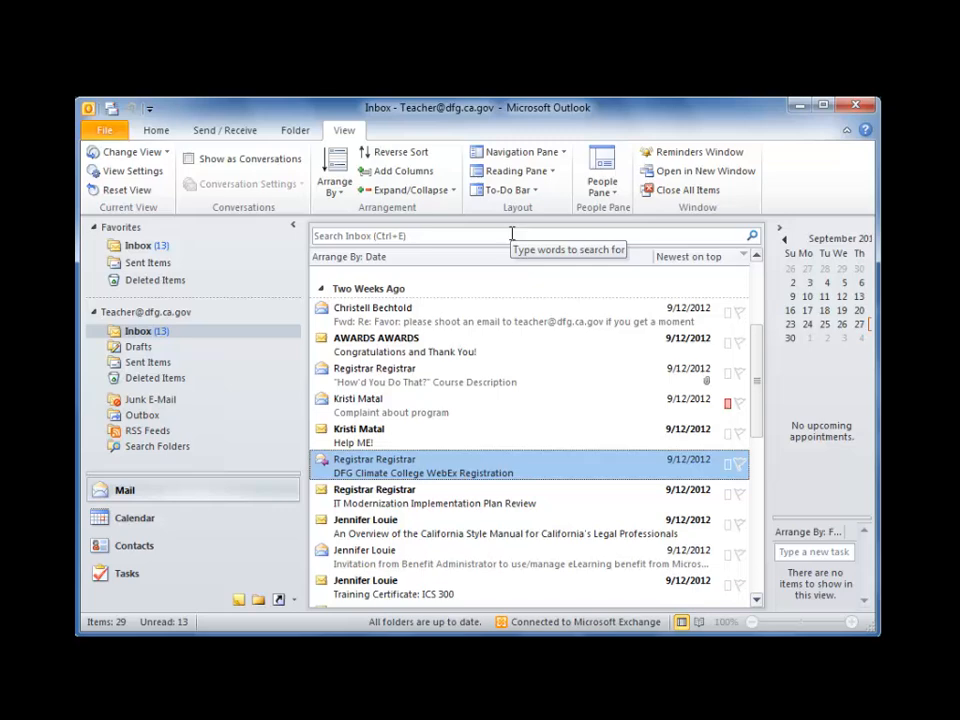
pyautogui.press('End')
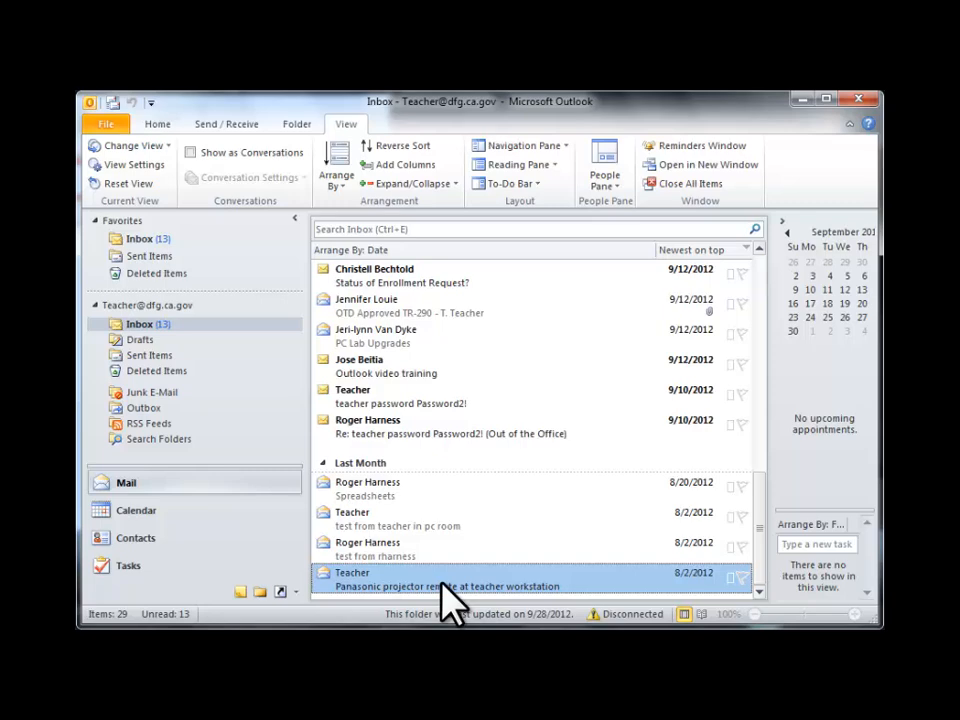
pyautogui.doubleClick(408, 306)
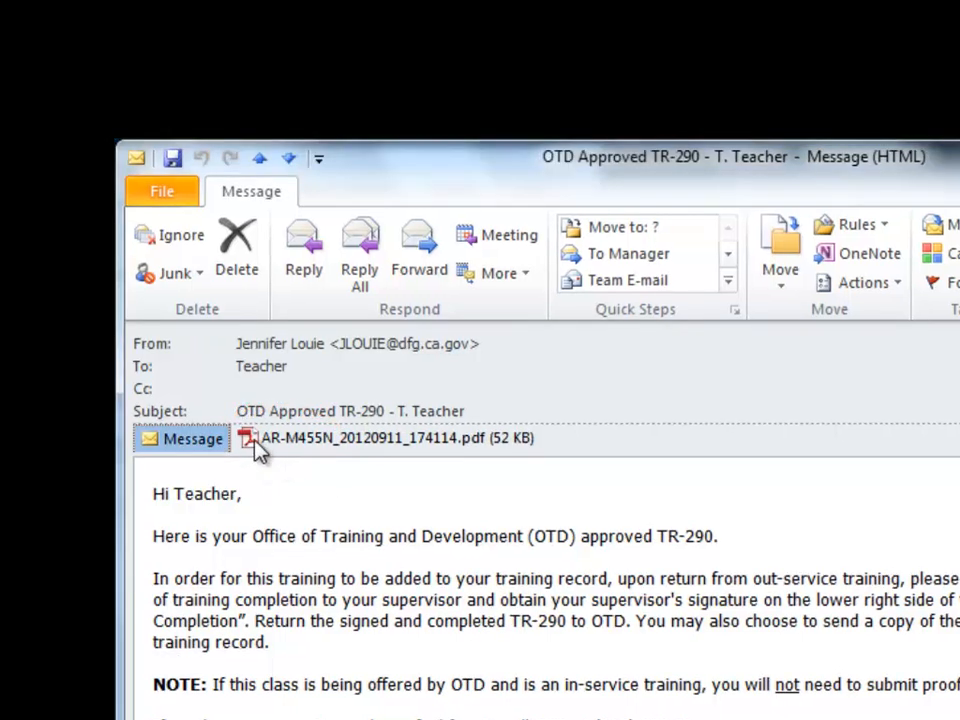
pyautogui.rightClick(248, 441)
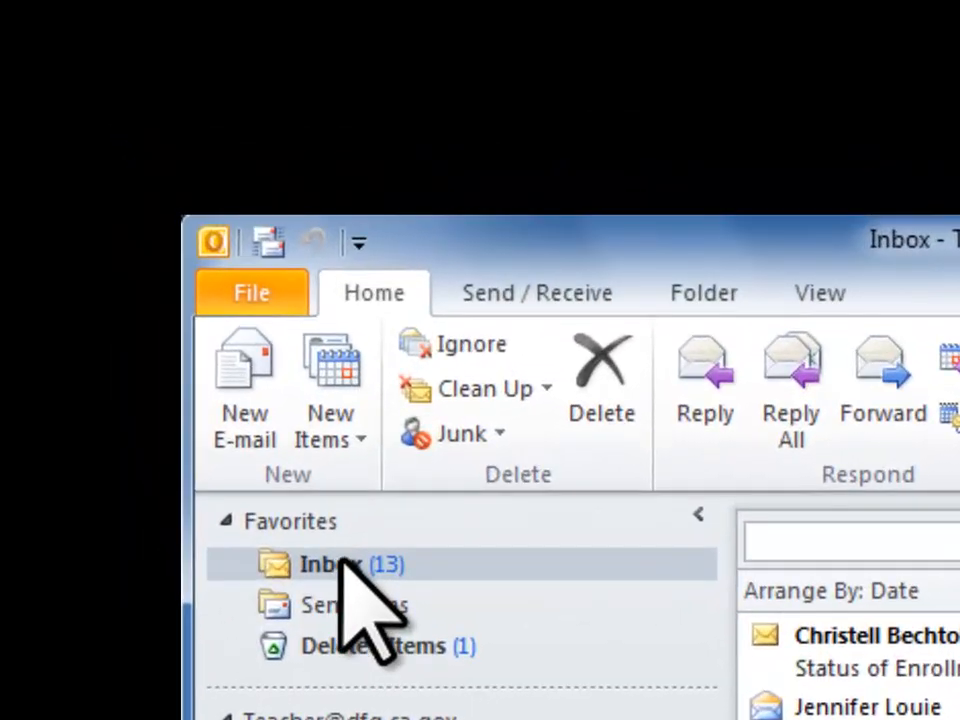
# Open a blank new e-mail and browse its Insert, Options, Format Text and Review tabs before returning to Message.
pyautogui.click(249, 362)
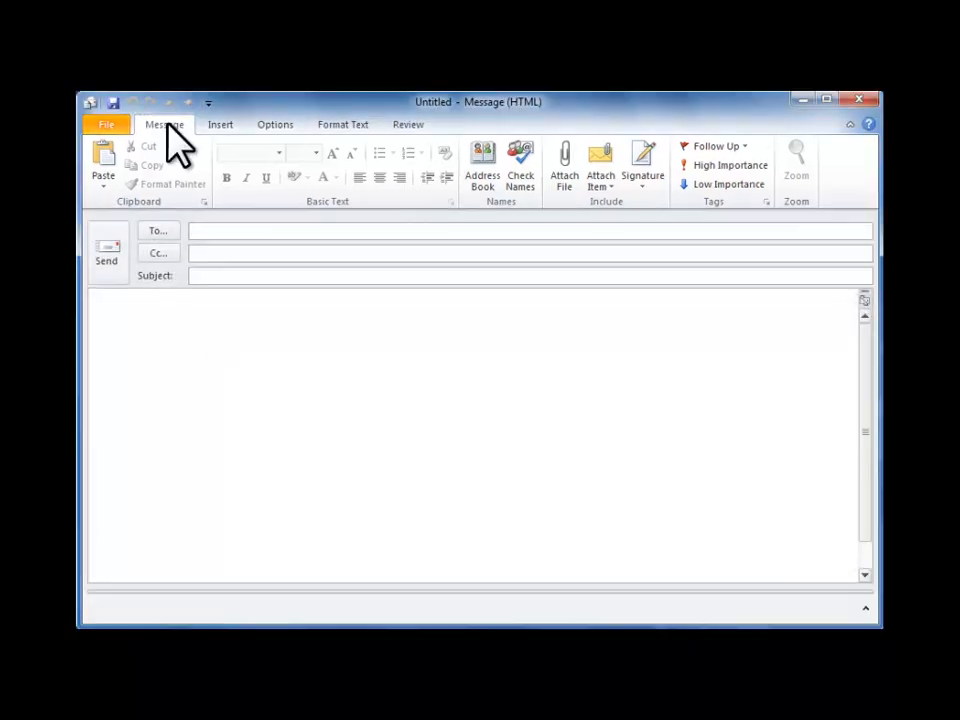
pyautogui.click(213, 126)
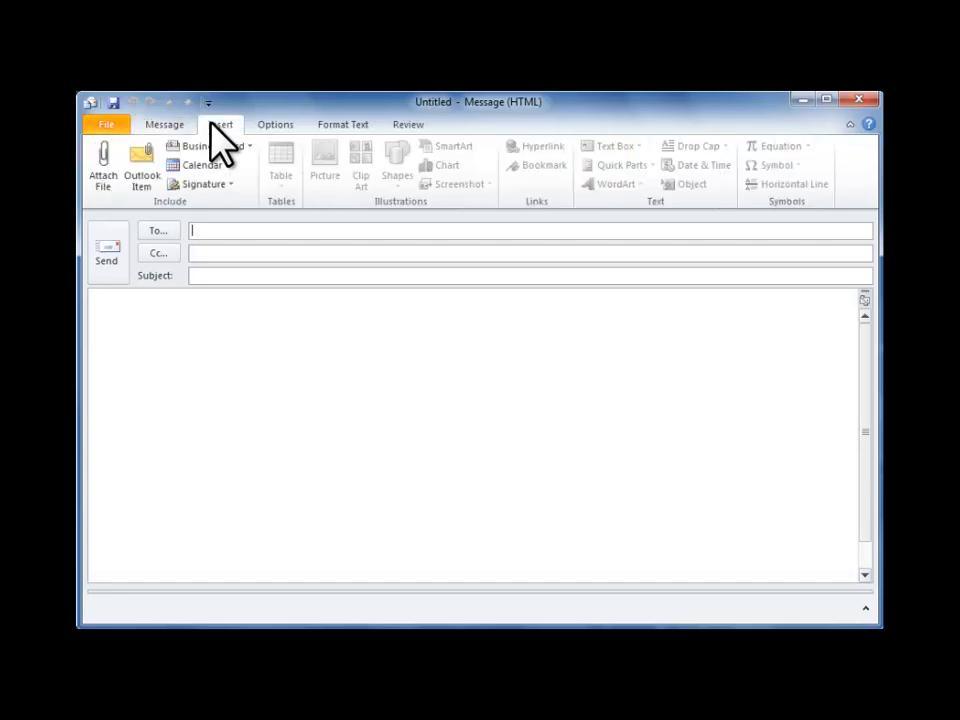
pyautogui.click(272, 126)
pyautogui.click(337, 127)
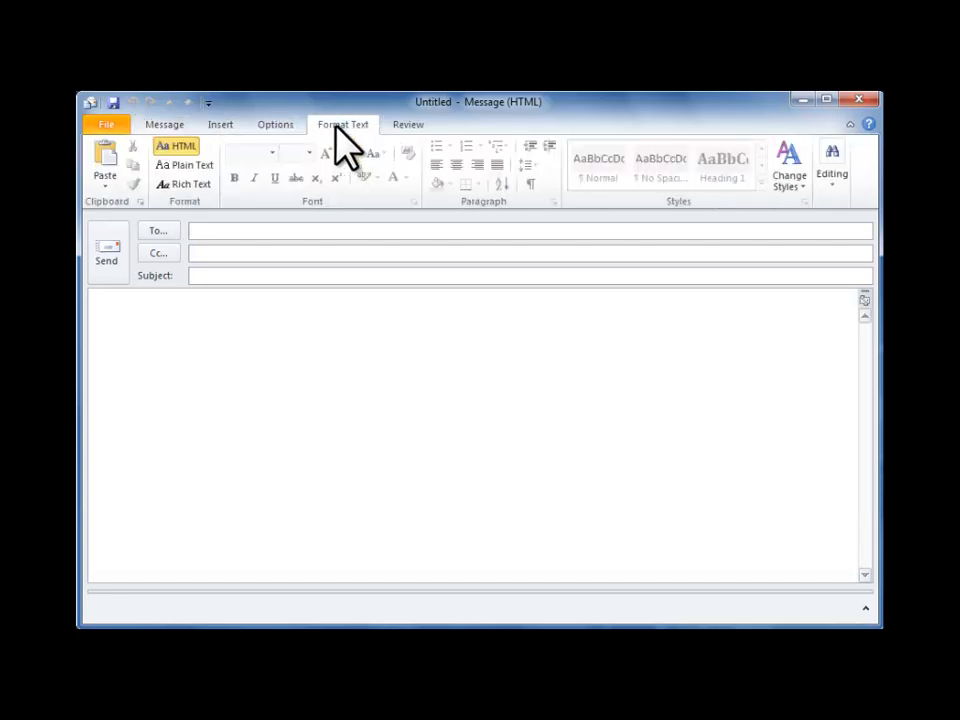
pyautogui.click(410, 126)
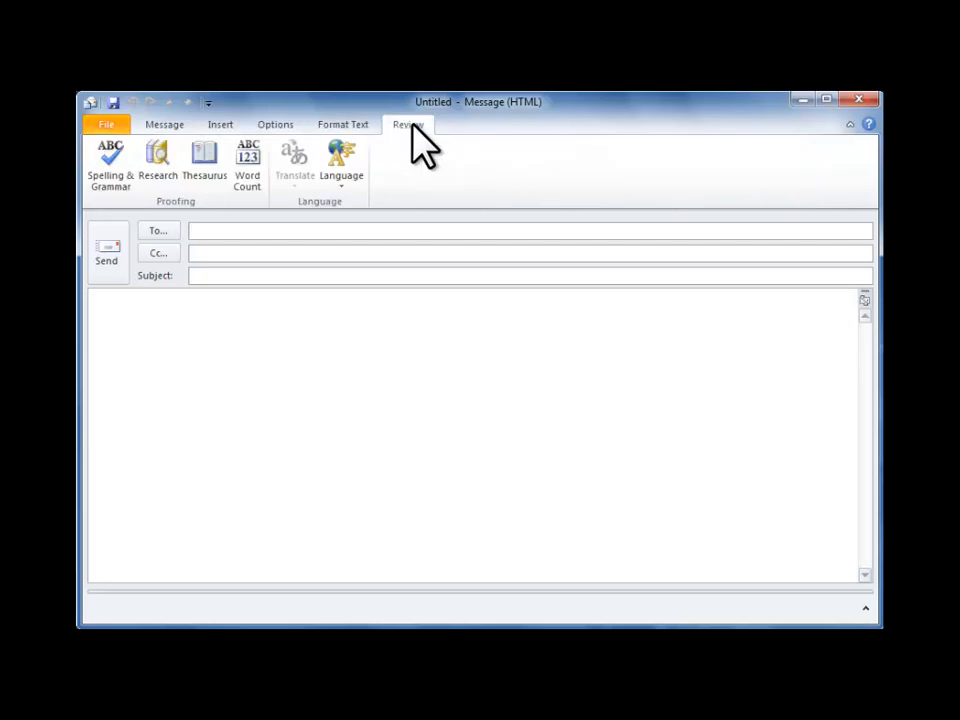
pyautogui.click(165, 127)
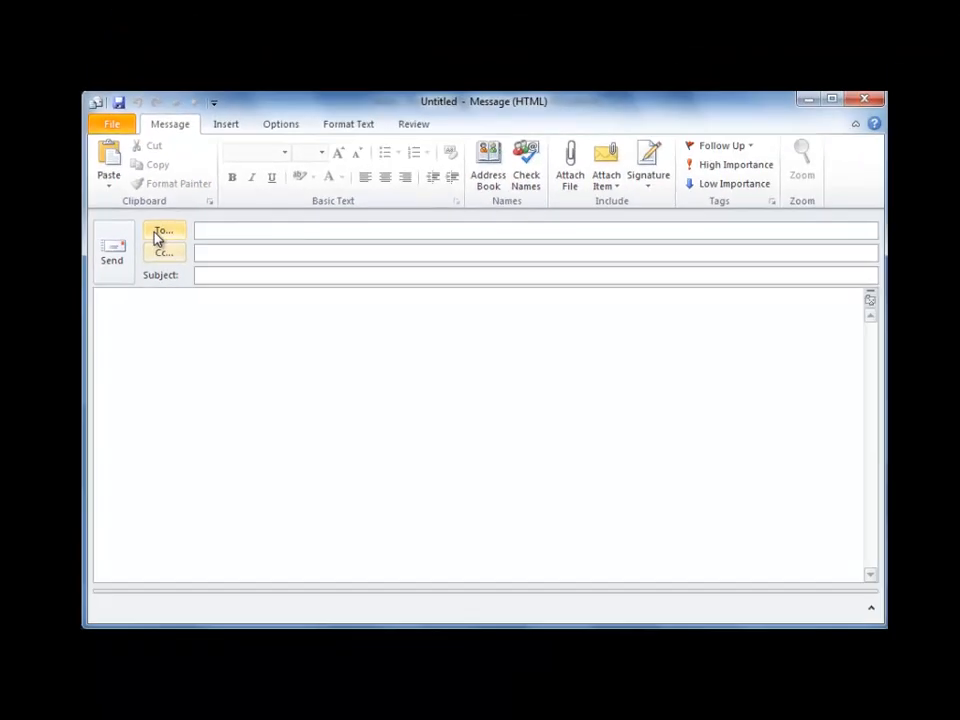
pyautogui.click(160, 232)
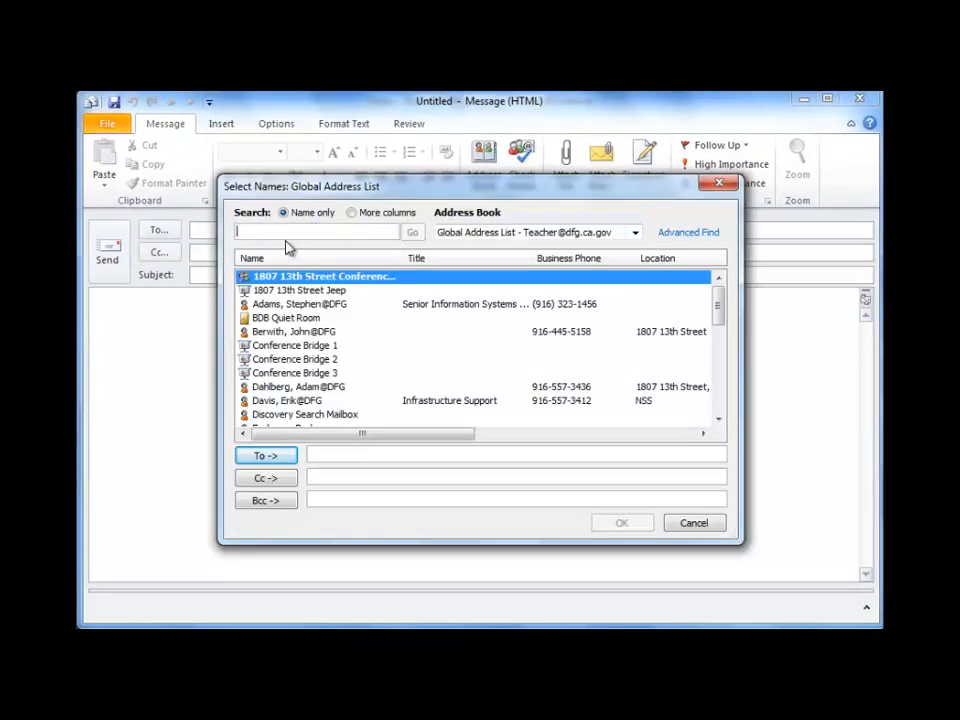
pyautogui.write('mur')
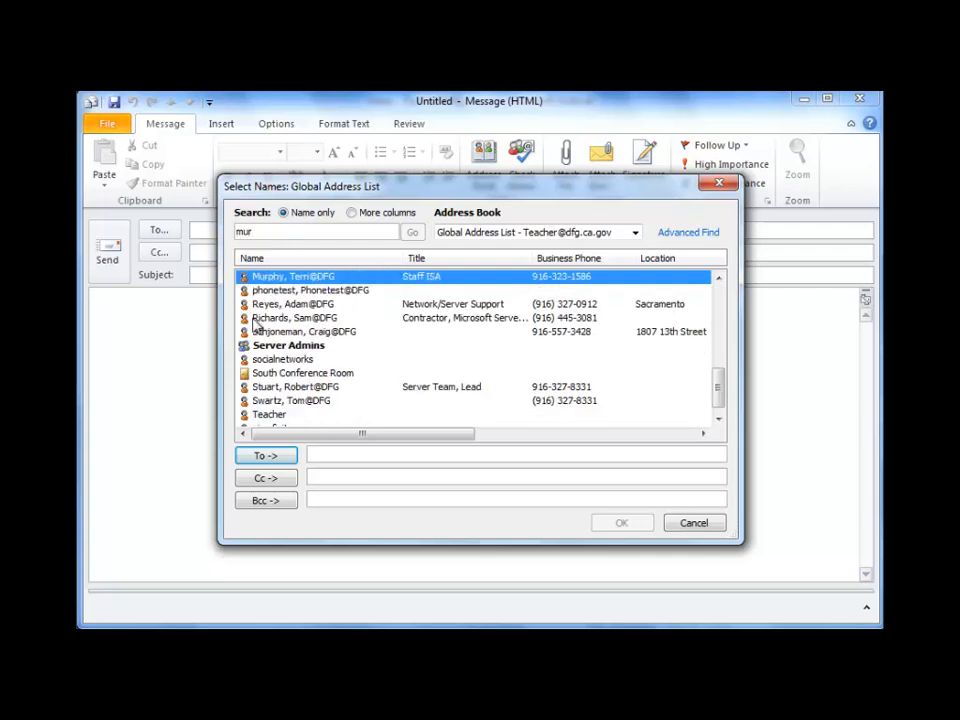
pyautogui.click(264, 456)
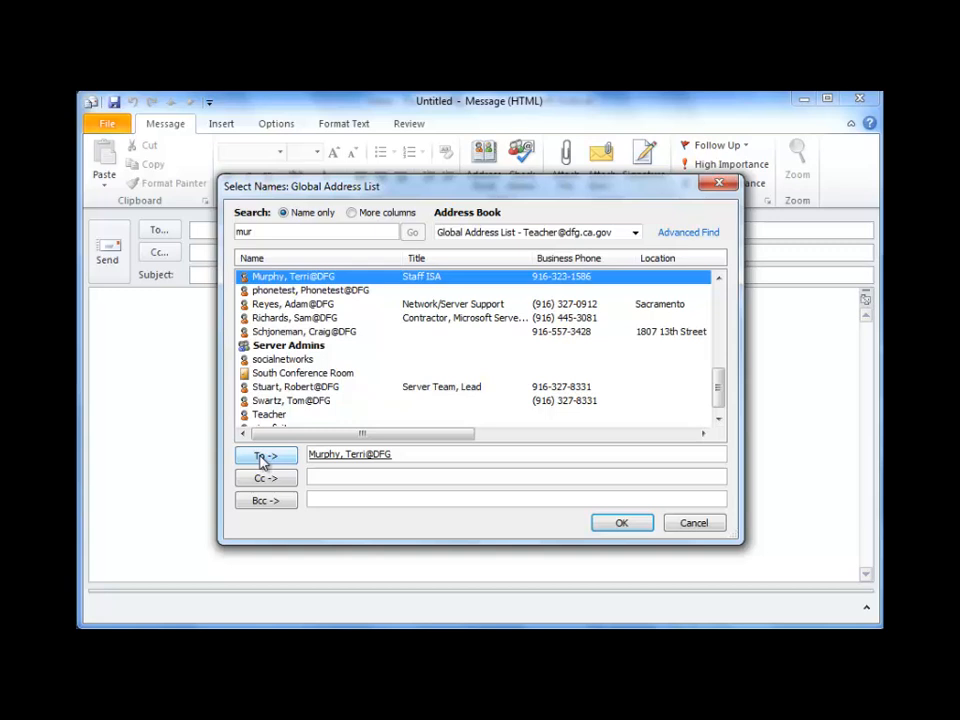
pyautogui.moveTo(261, 234); pyautogui.dragTo(219, 234)
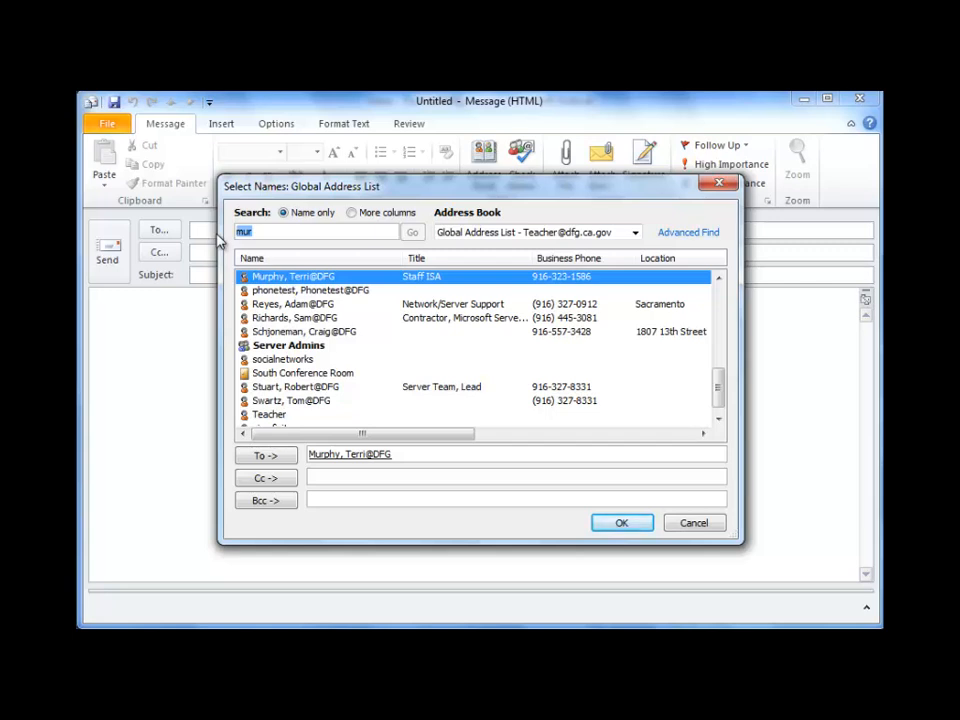
pyautogui.write('swa')
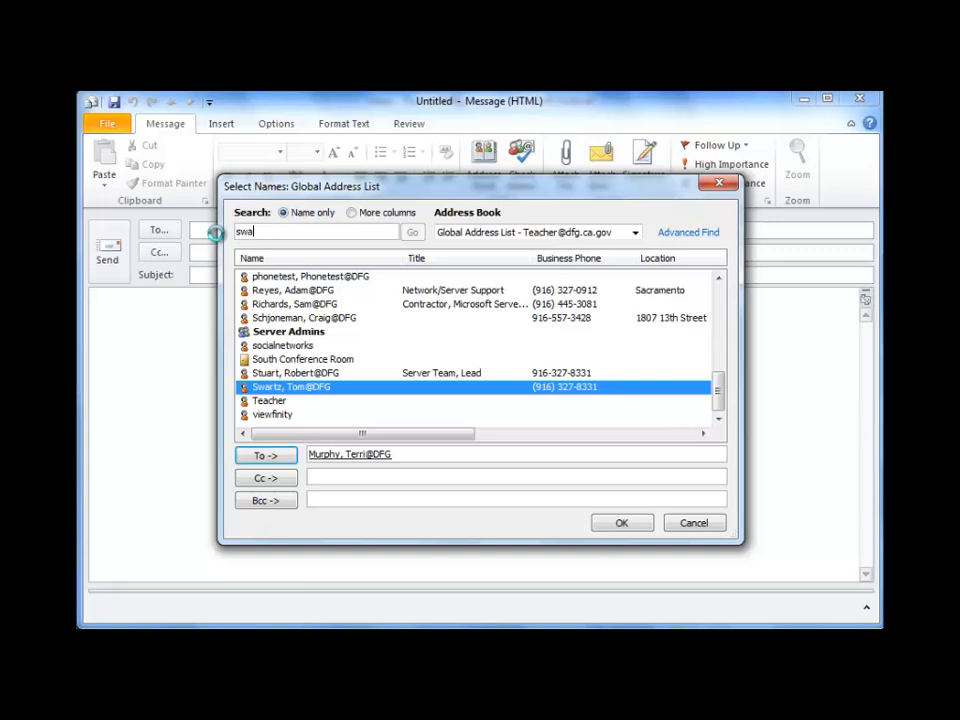
pyautogui.click(262, 457)
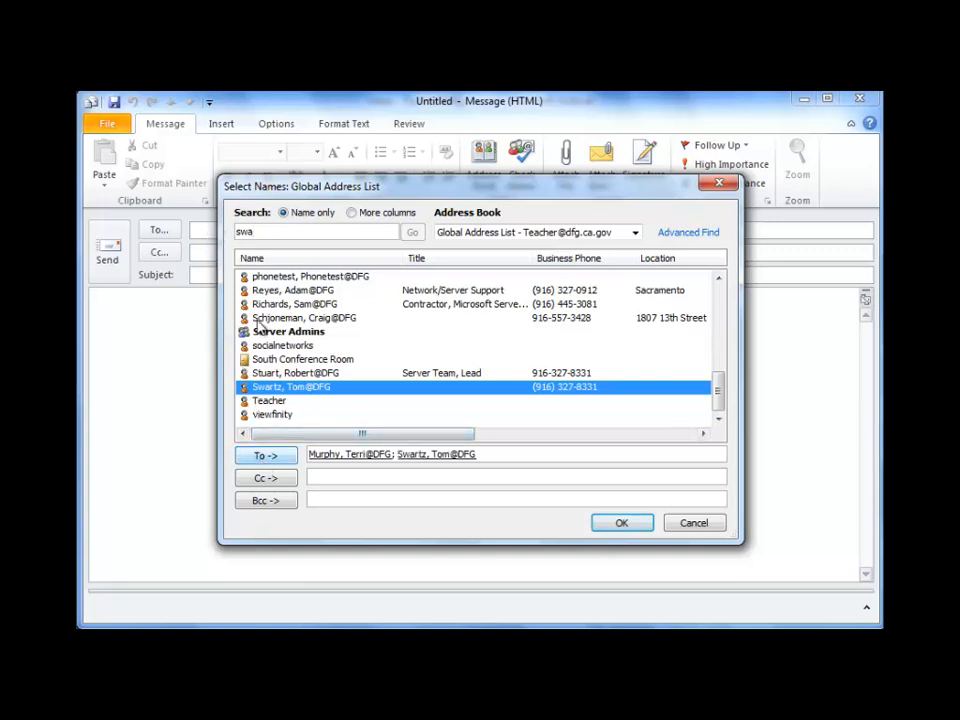
pyautogui.write('heat')
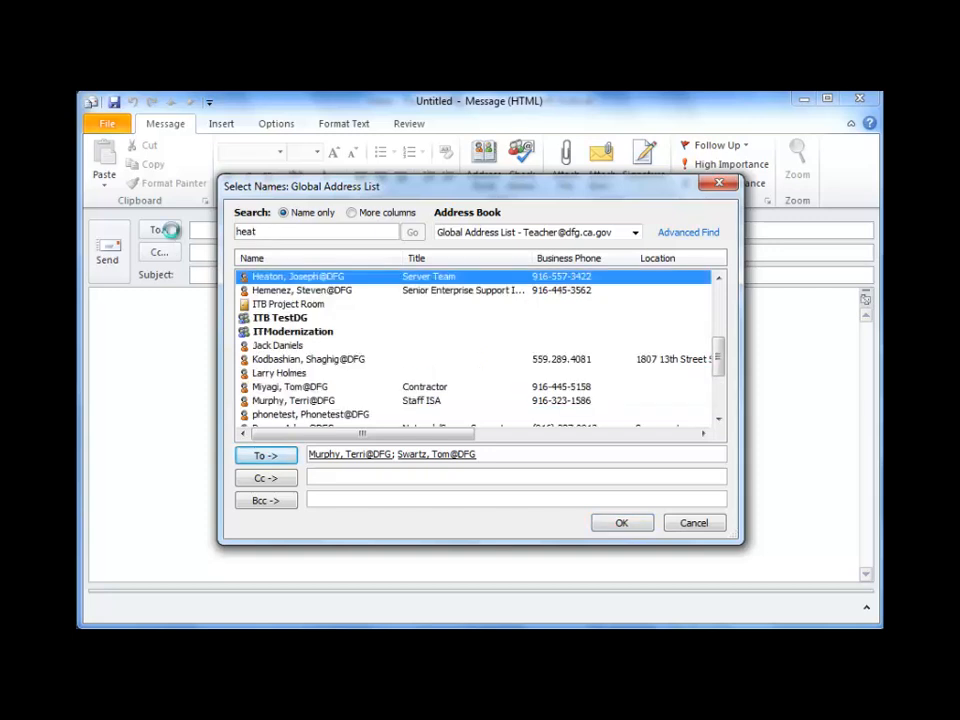
pyautogui.click(265, 479)
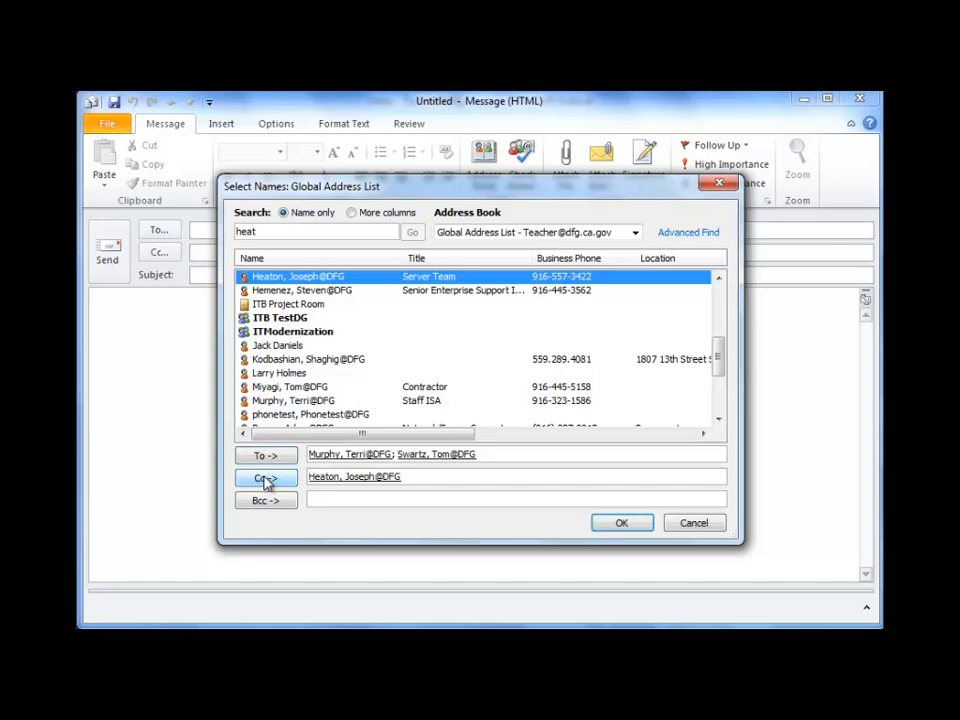
pyautogui.click(622, 524)
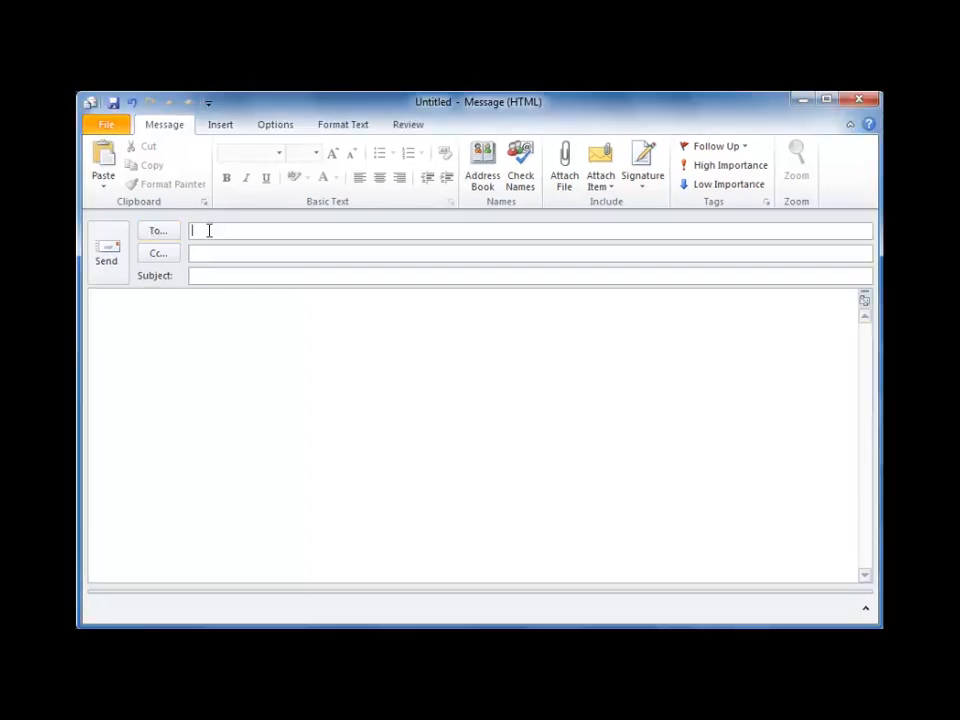
# Add two AutoComplete-suggested contacts to the To line and one to Cc from partial names.
pyautogui.write('mu')
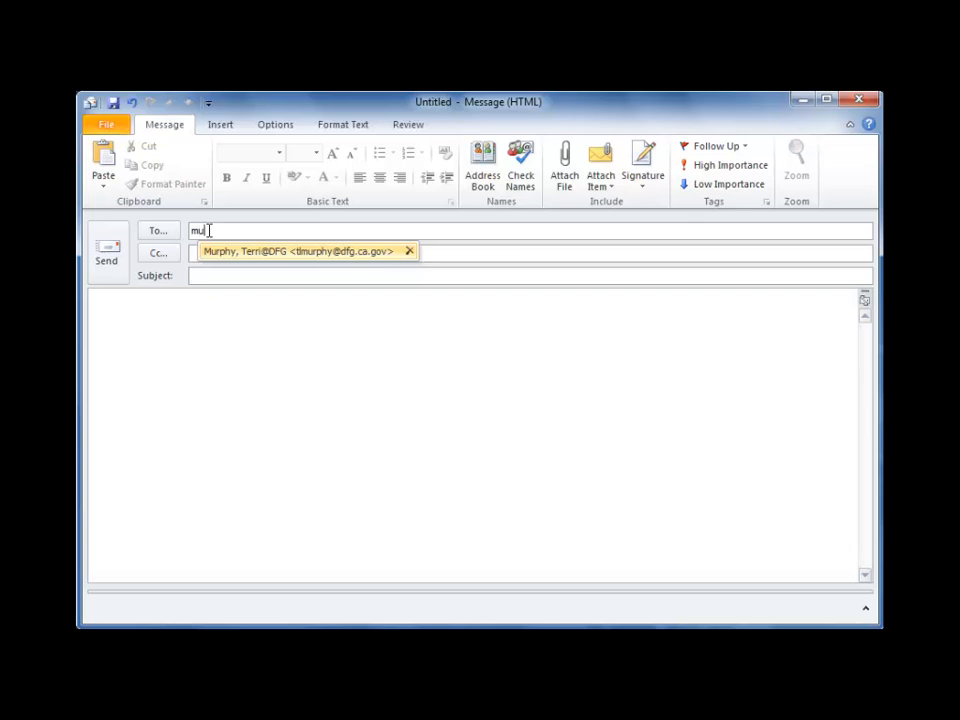
pyautogui.click(220, 251)
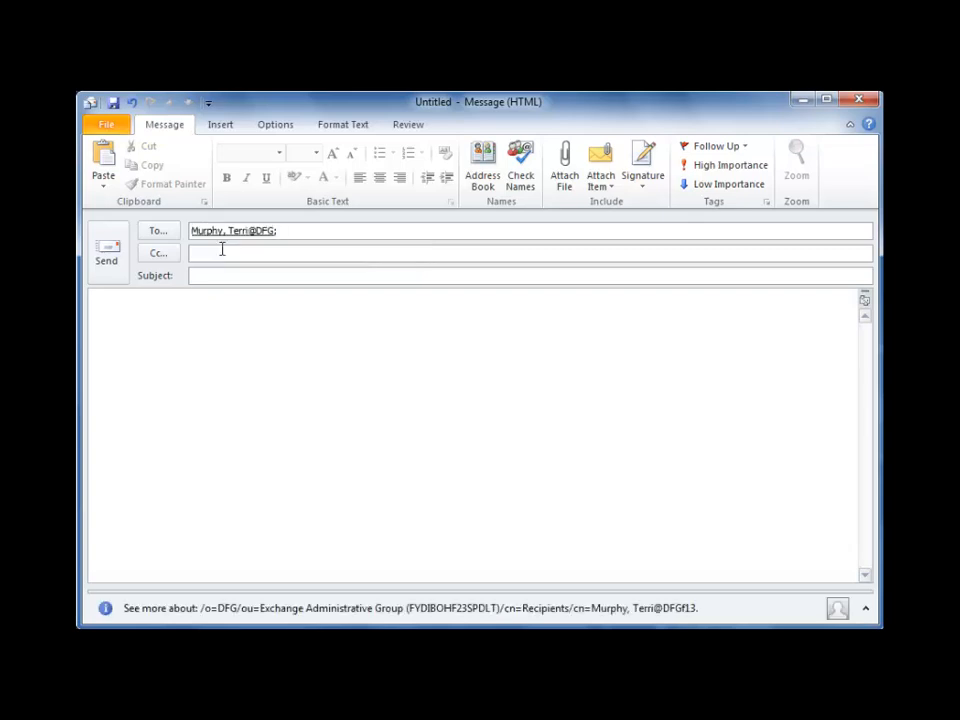
pyautogui.write('sw')
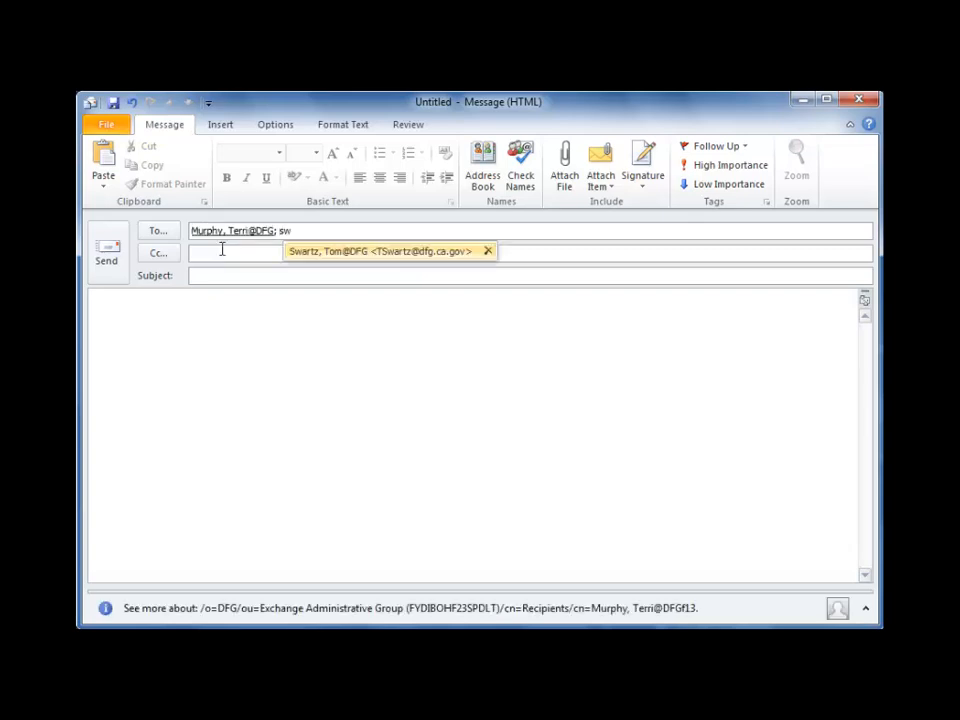
pyautogui.click(338, 251)
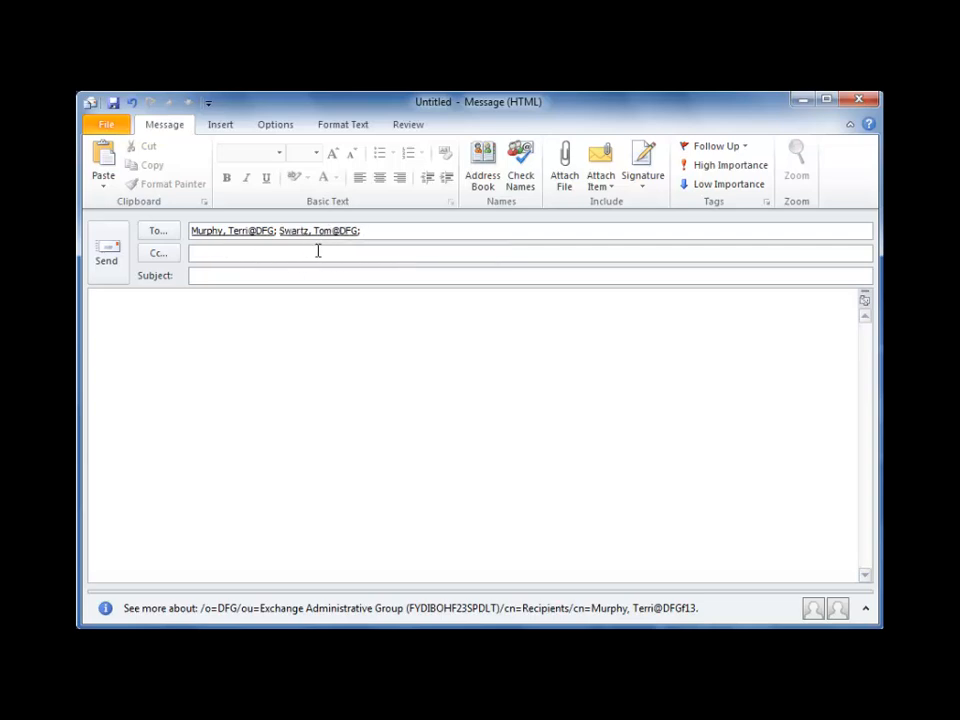
pyautogui.click(215, 252)
pyautogui.write('rey')
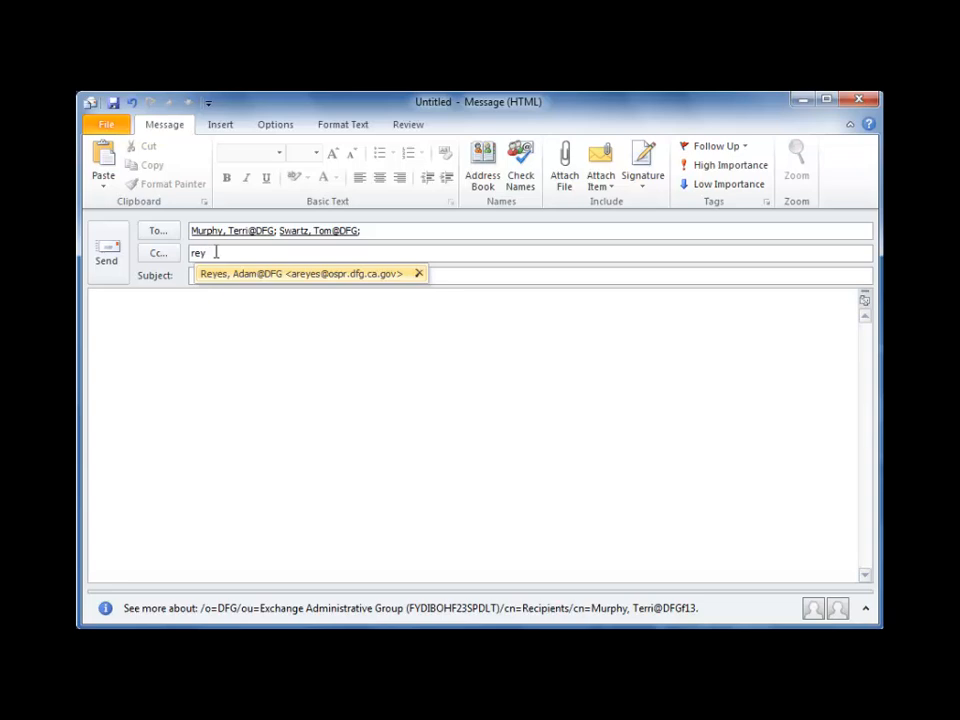
pyautogui.click(243, 274)
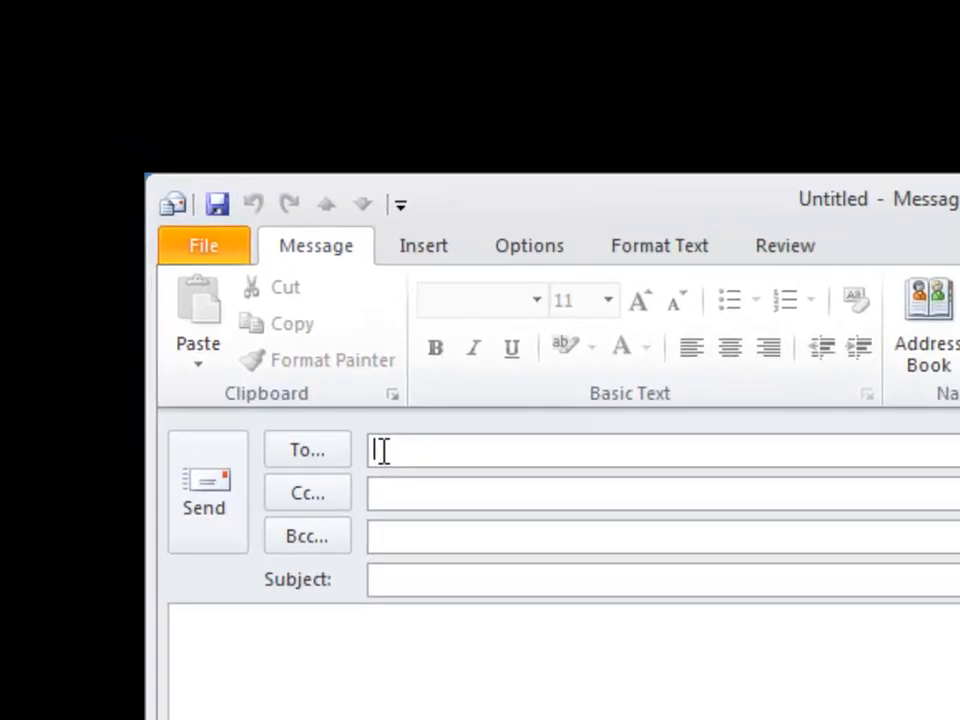
# Resolve a partial recipient name to the intended contact's full address using Check Names (Ctrl+K).
pyautogui.write('charl')
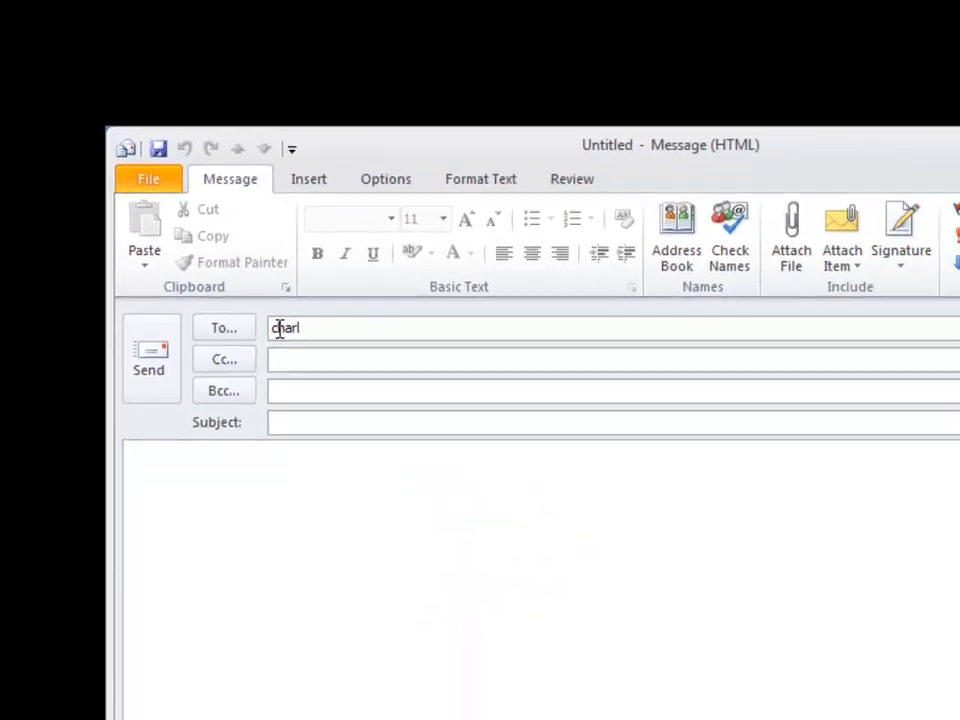
pyautogui.hotkey('ctrl', 'k')
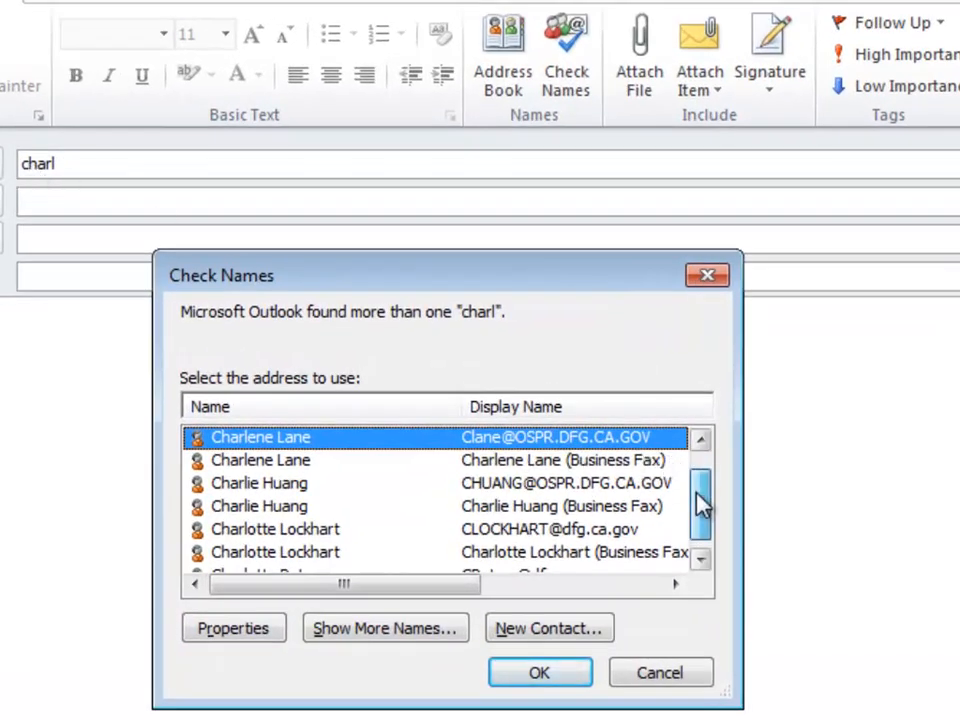
pyautogui.moveTo(698, 493); pyautogui.dragTo(700, 505)
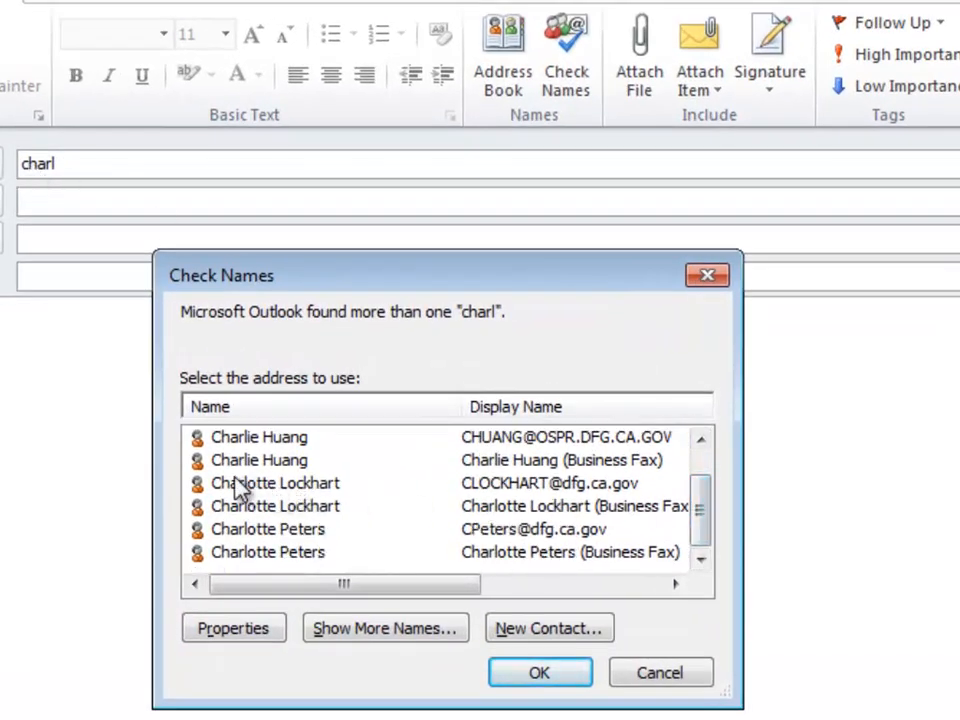
pyautogui.click(234, 483)
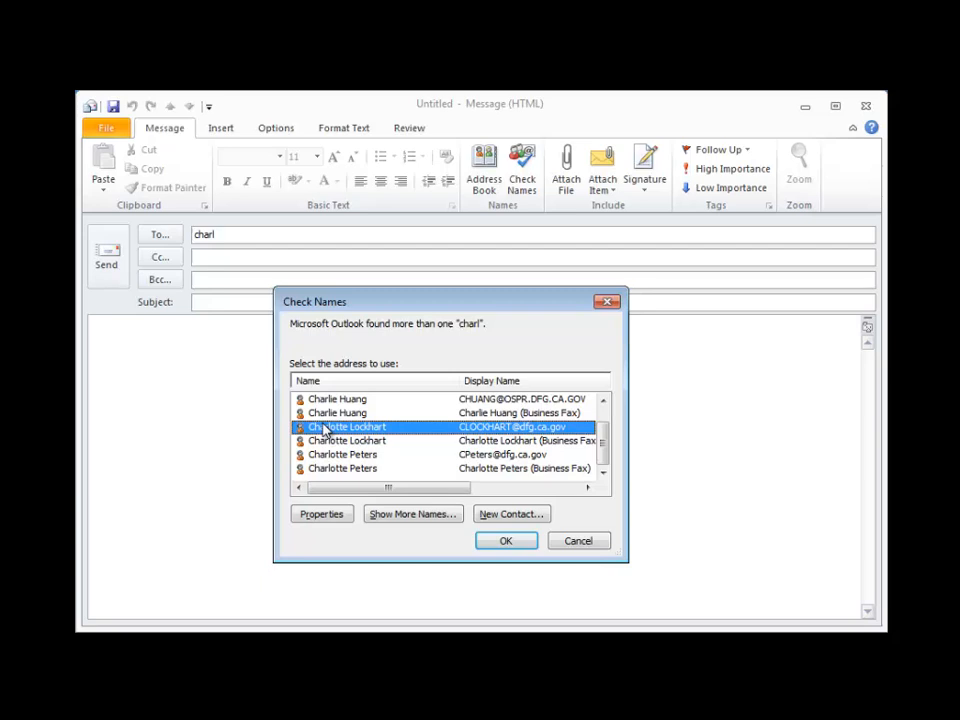
pyautogui.click(502, 540)
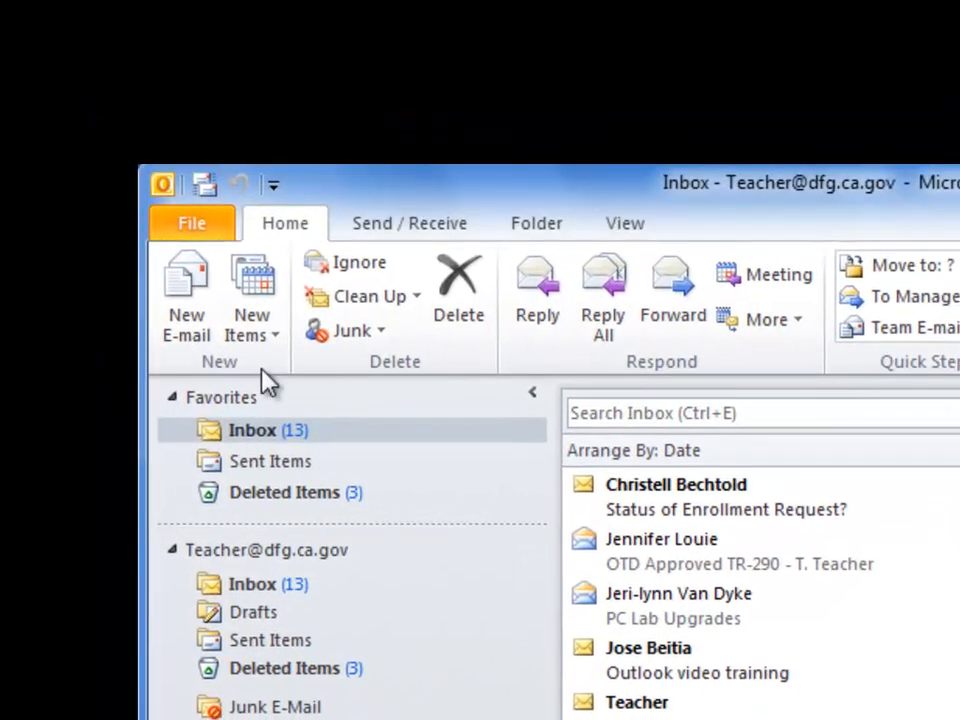
# Create and save a contact with full name, company Safety First, job title CEO and an e-mail address.
pyautogui.click(257, 296)
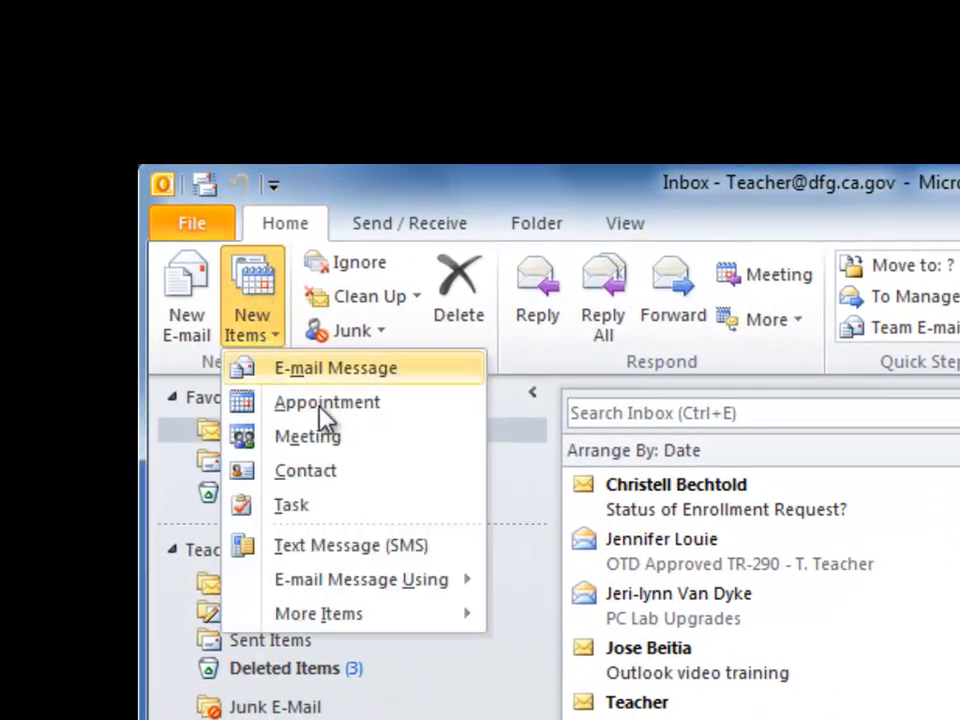
pyautogui.click(317, 472)
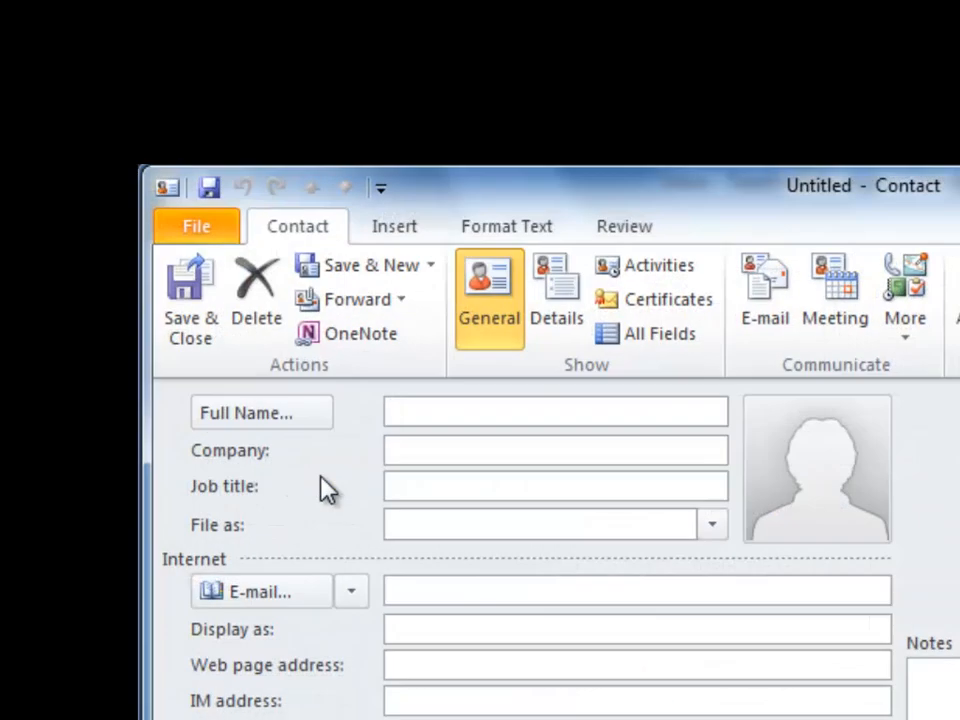
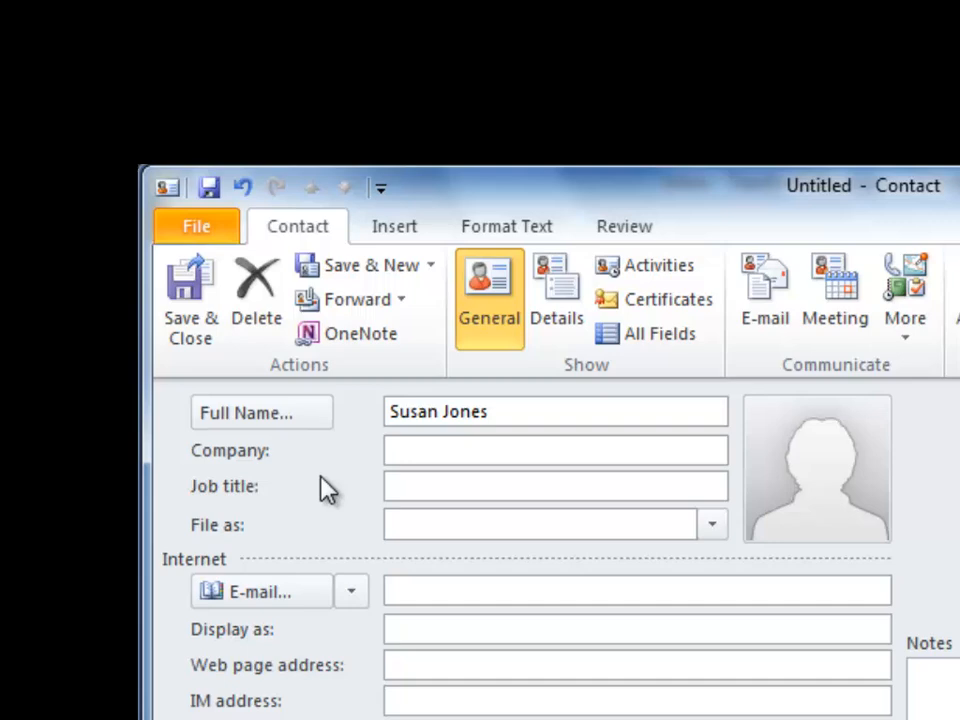
pyautogui.press('Tab')
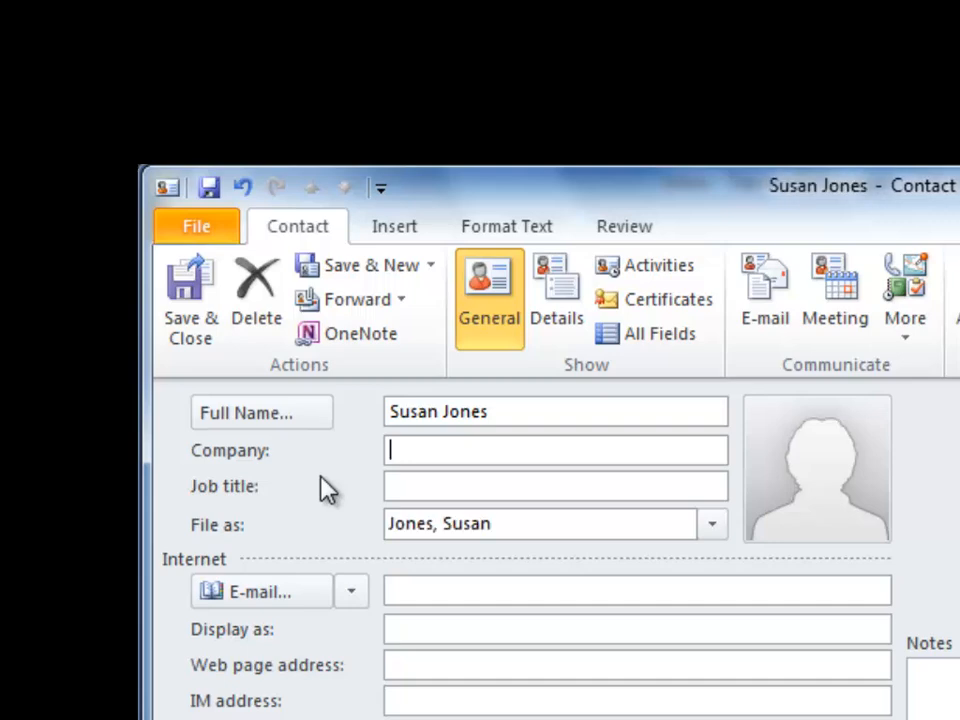
pyautogui.write('Safety First')
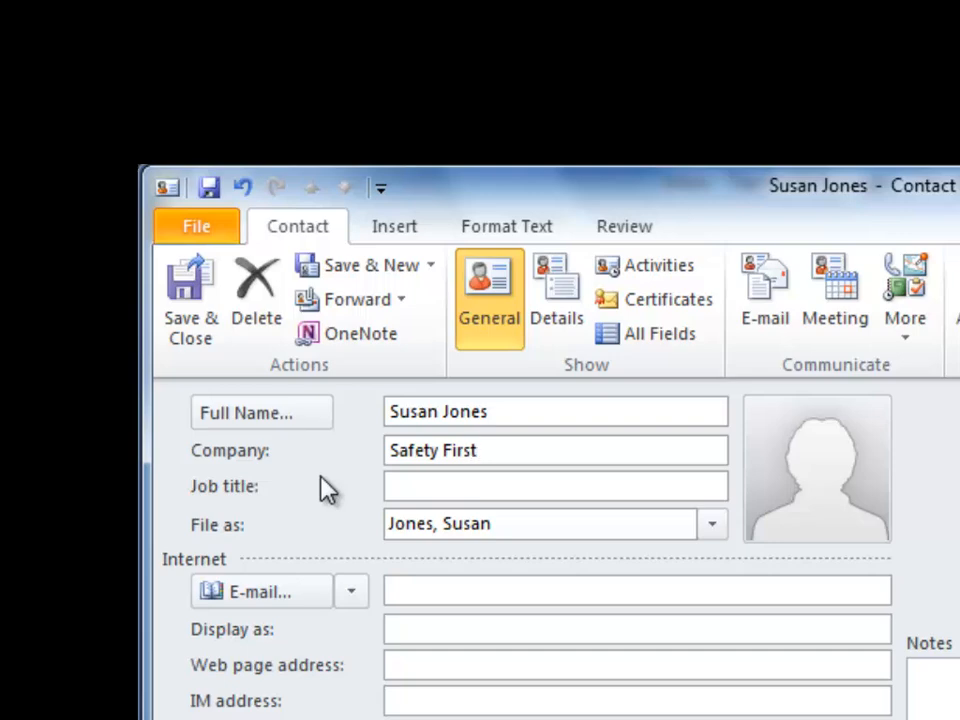
pyautogui.press('Tab')
pyautogui.write('CEO')
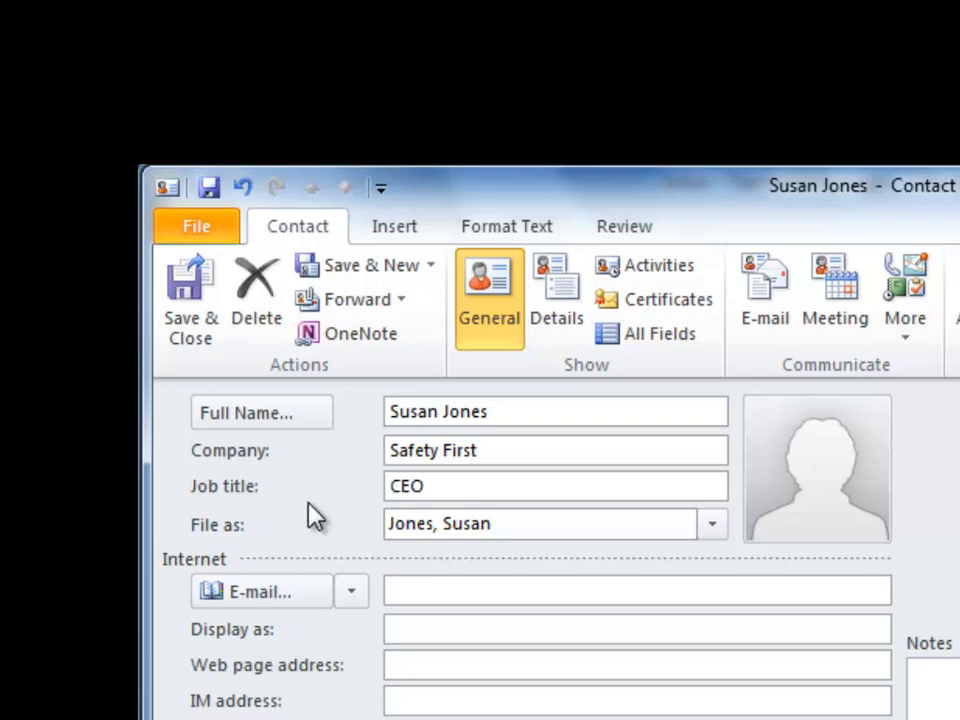
pyautogui.click(418, 590)
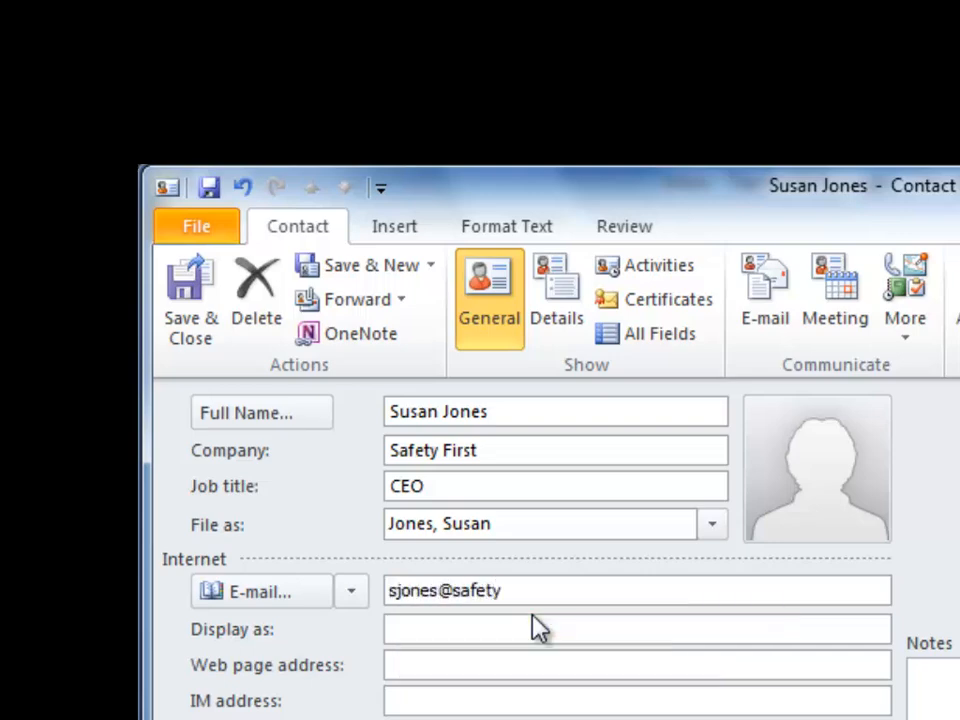
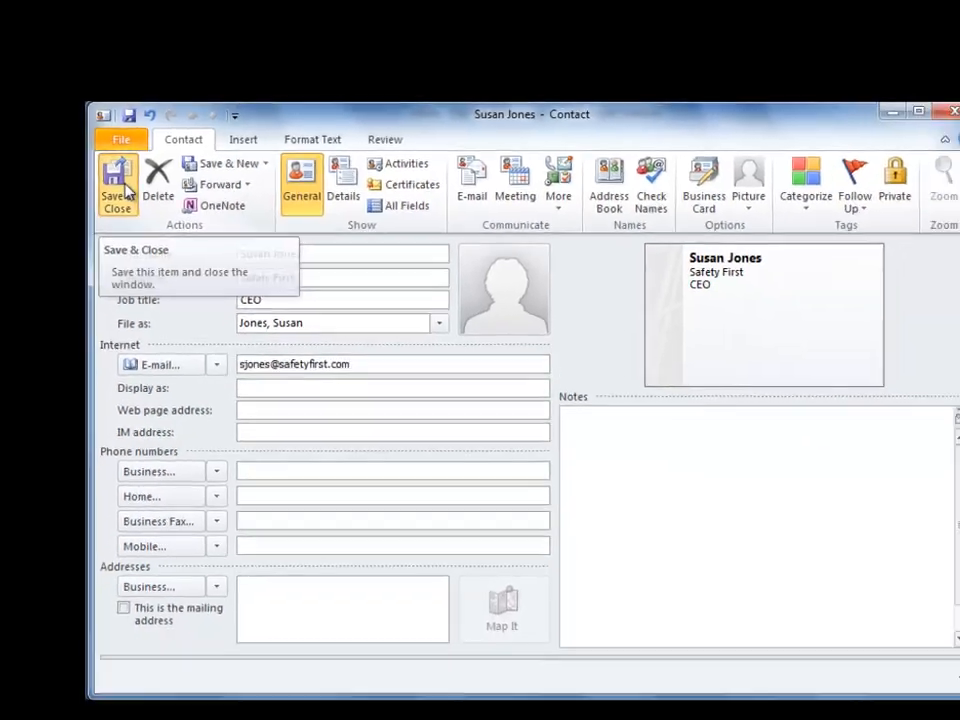
pyautogui.click(148, 228)
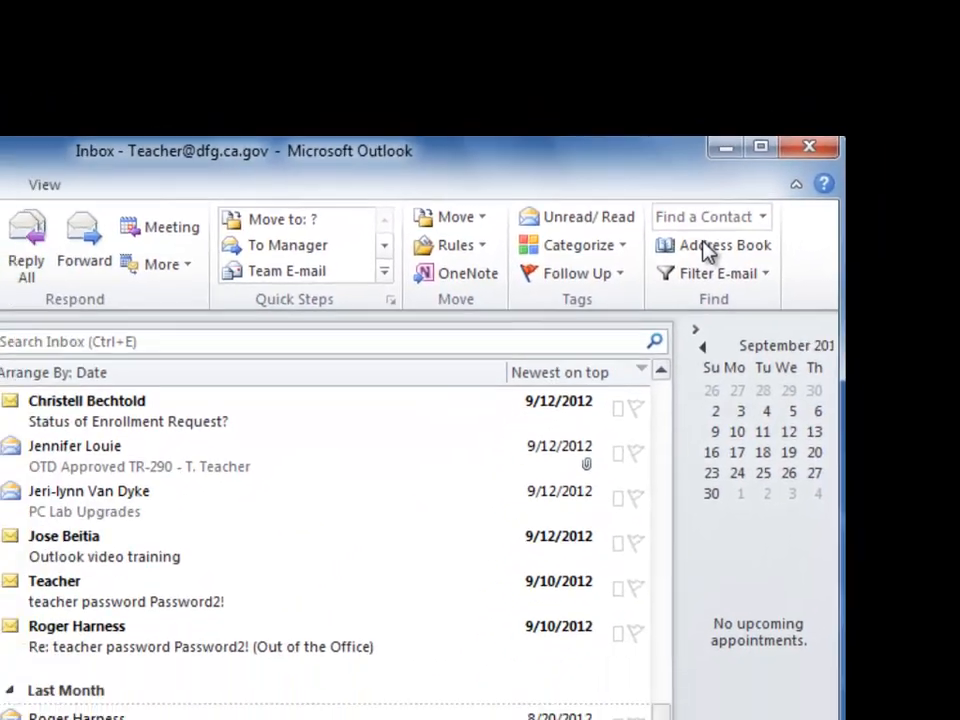
# From the Address Book, create a new contact group named 'fun contacts'.
pyautogui.click(640, 307)
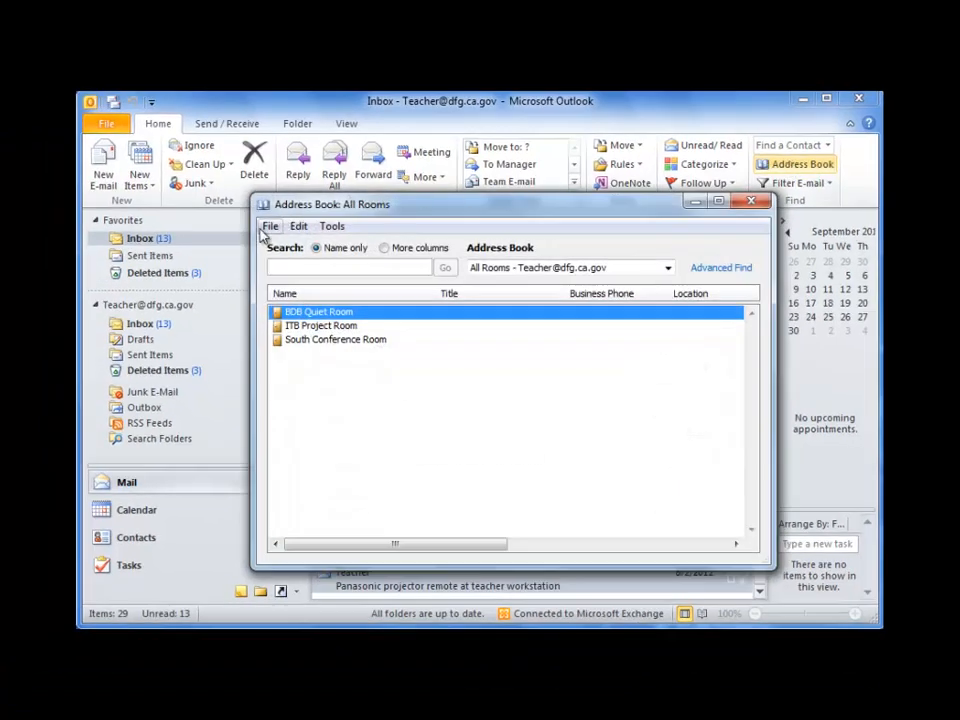
pyautogui.click(270, 226)
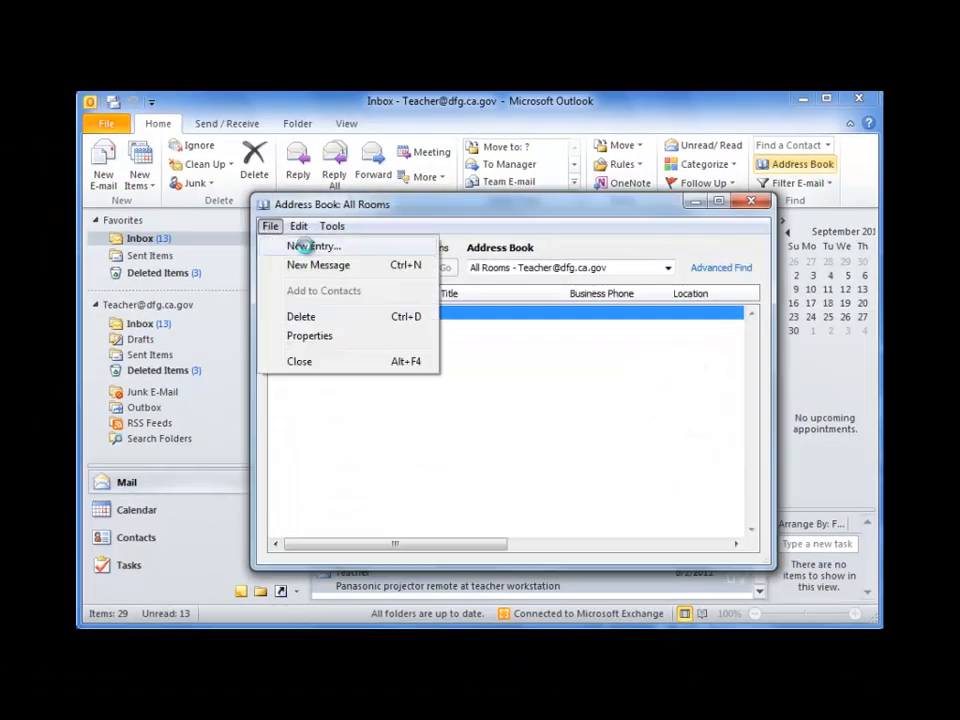
pyautogui.click(311, 251)
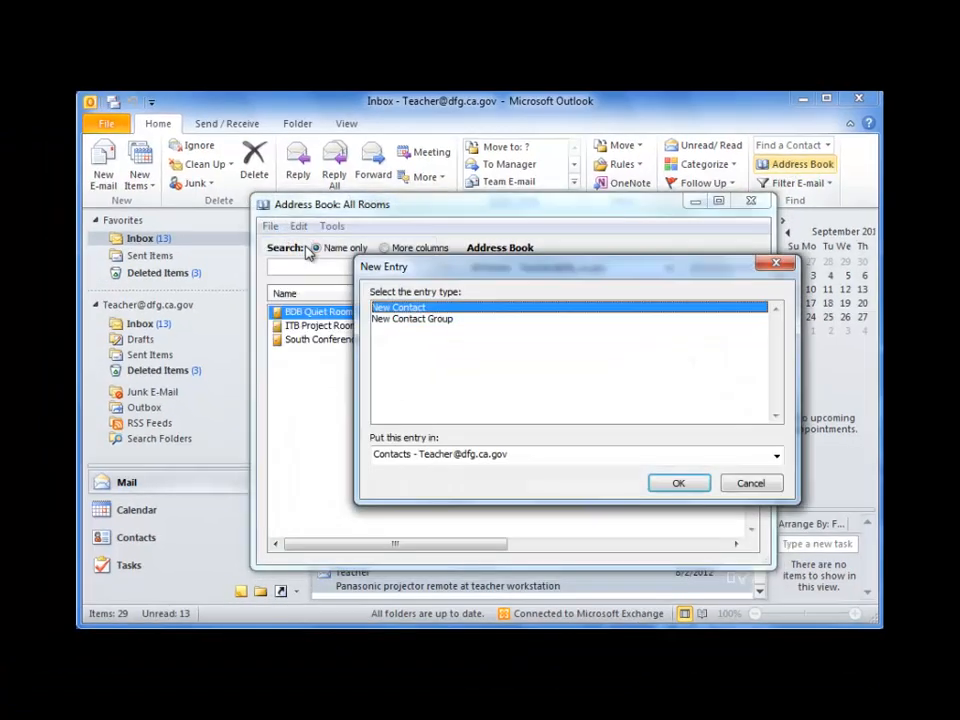
pyautogui.click(403, 319)
pyautogui.click(678, 483)
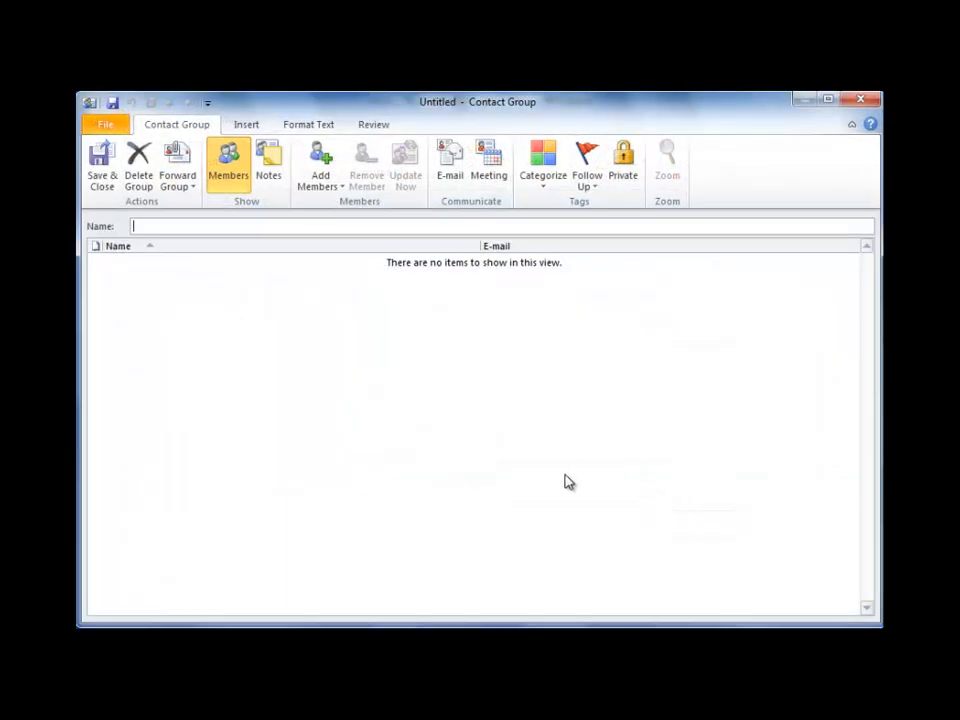
pyautogui.write('fun contacts')
# Add the first group member from the address book via a name search.
pyautogui.click(332, 186)
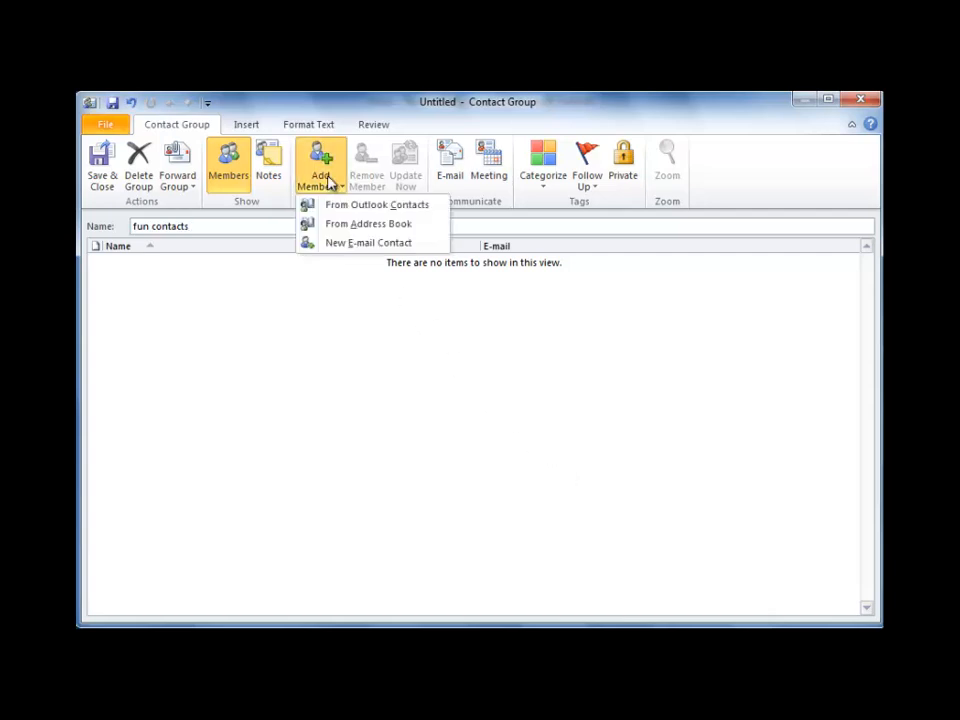
pyautogui.click(339, 223)
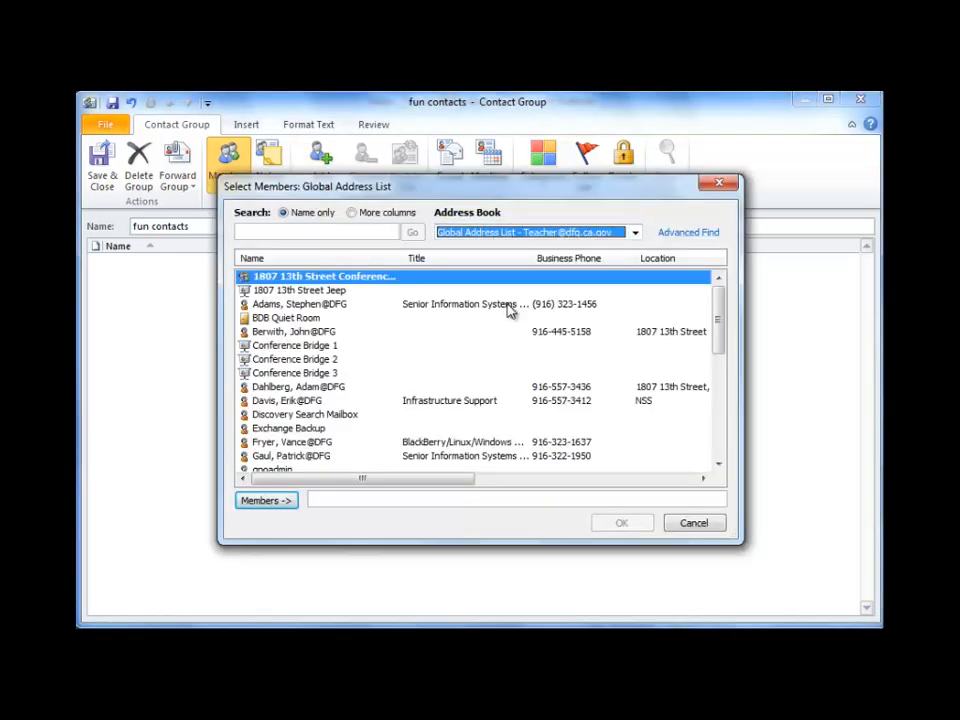
pyautogui.click(308, 232)
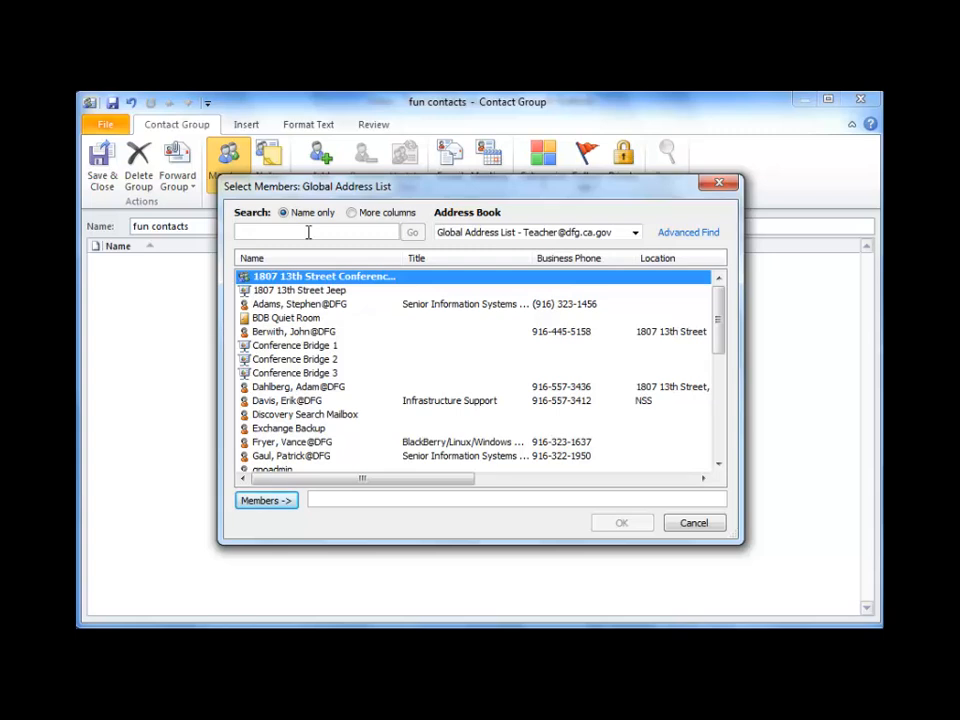
pyautogui.write('fry')
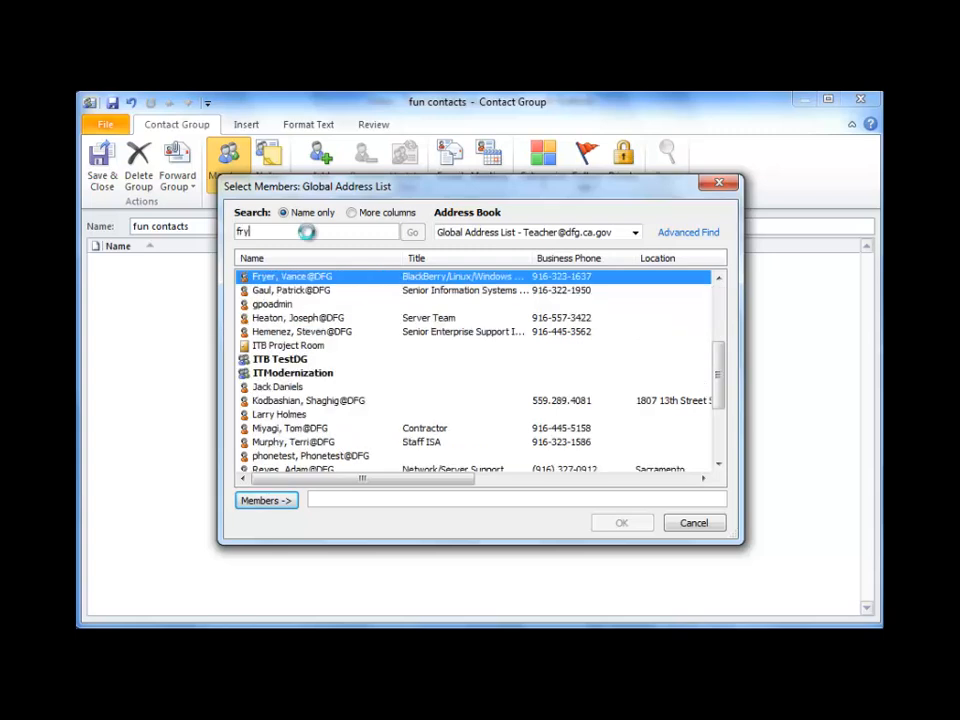
pyautogui.click(303, 279)
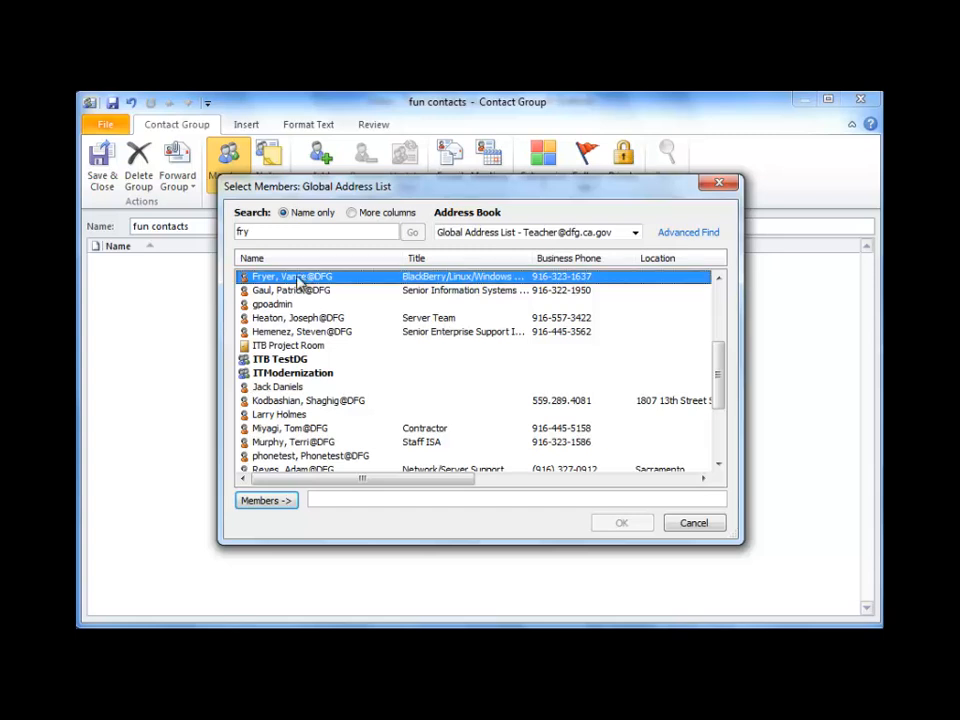
pyautogui.doubleClick(299, 281)
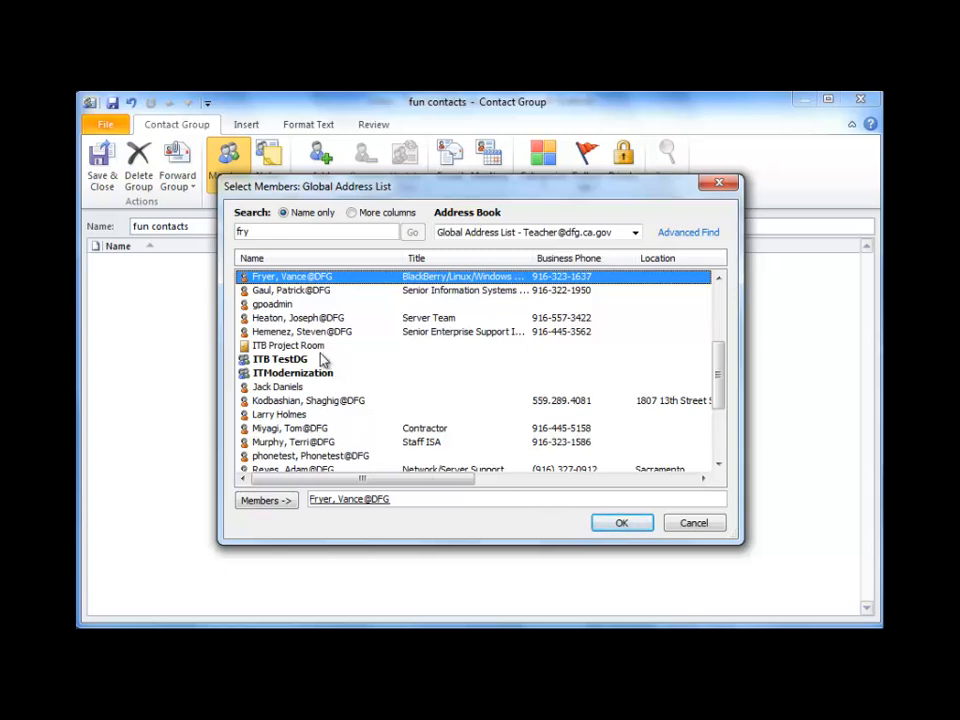
# Add the second member by name search, confirm the members, and save the group.
pyautogui.click(273, 232)
pyautogui.moveTo(273, 231); pyautogui.dragTo(229, 240)
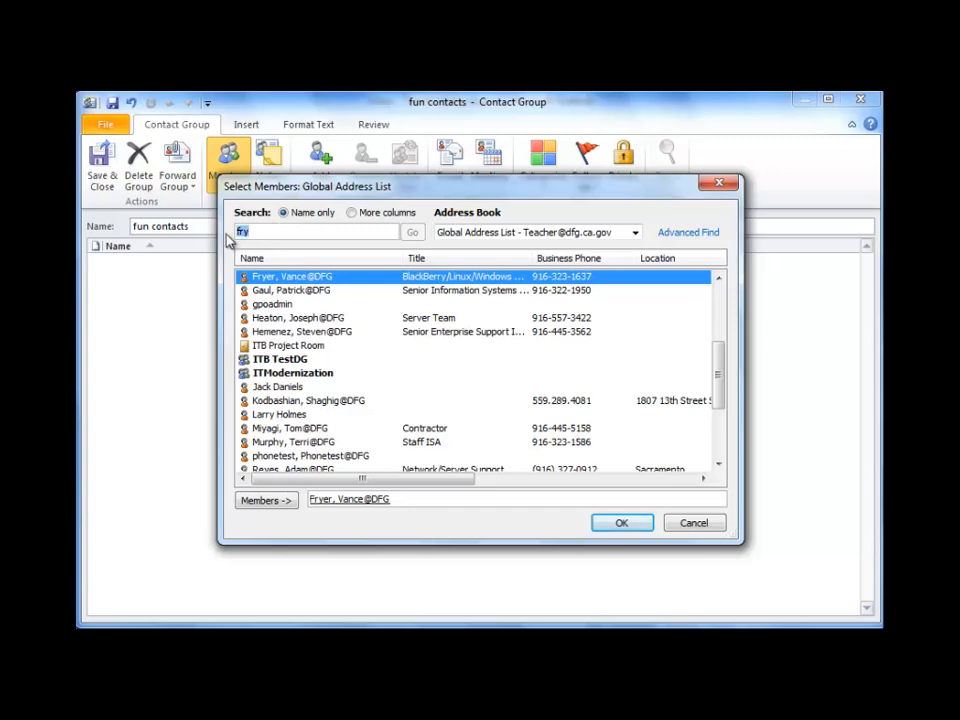
pyautogui.write('murp')
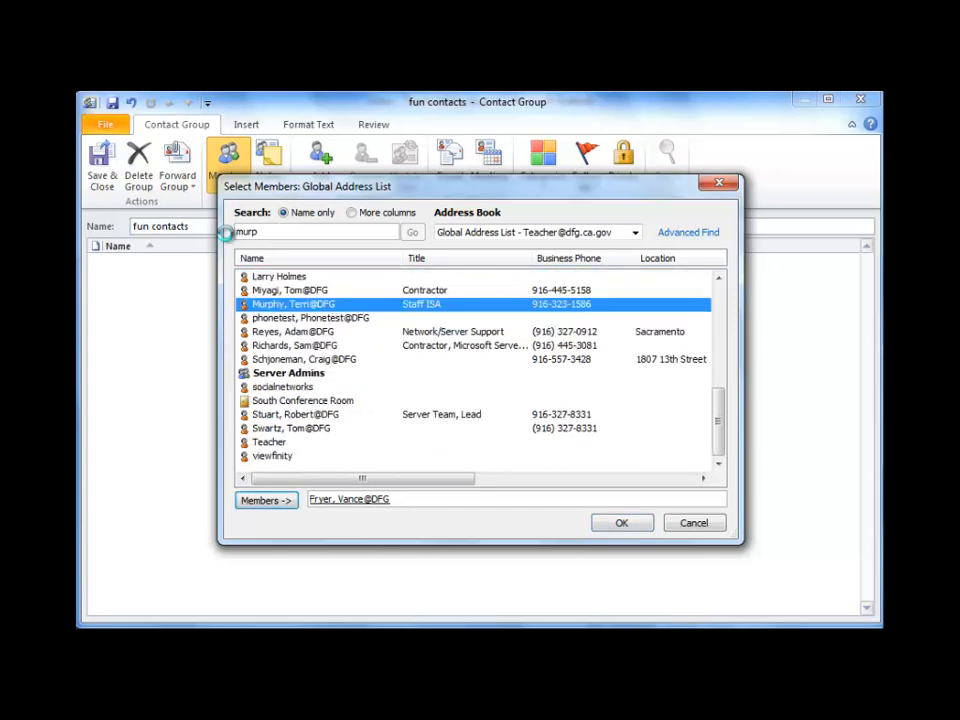
pyautogui.doubleClick(276, 305)
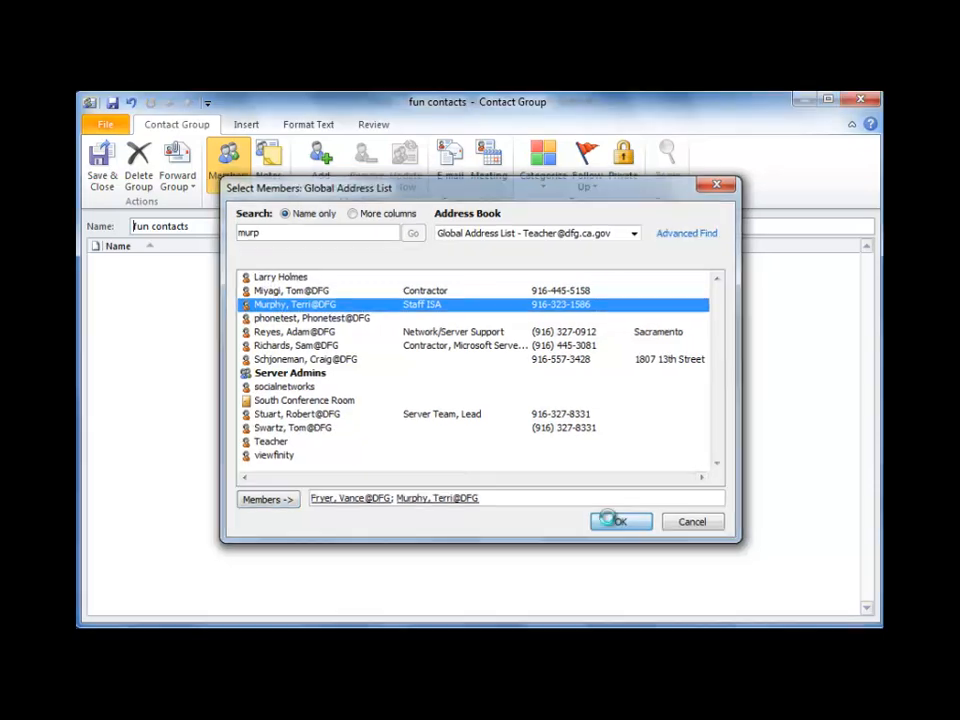
pyautogui.click(617, 522)
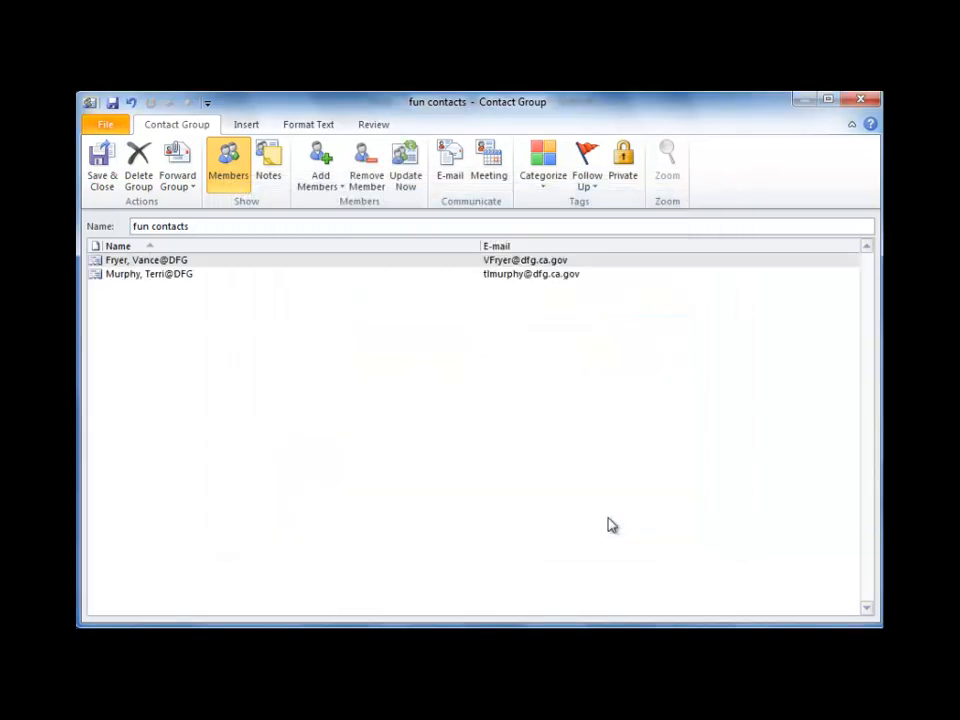
pyautogui.click(100, 172)
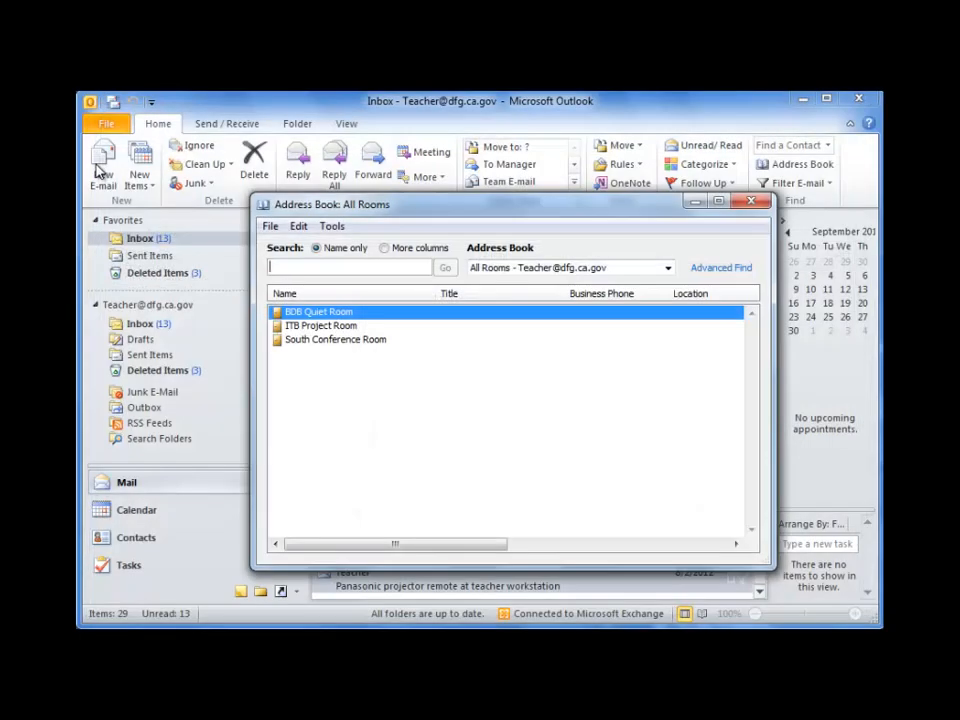
# Close the Address Book, start a new e-mail and open the Signatures settings.
pyautogui.click(751, 202)
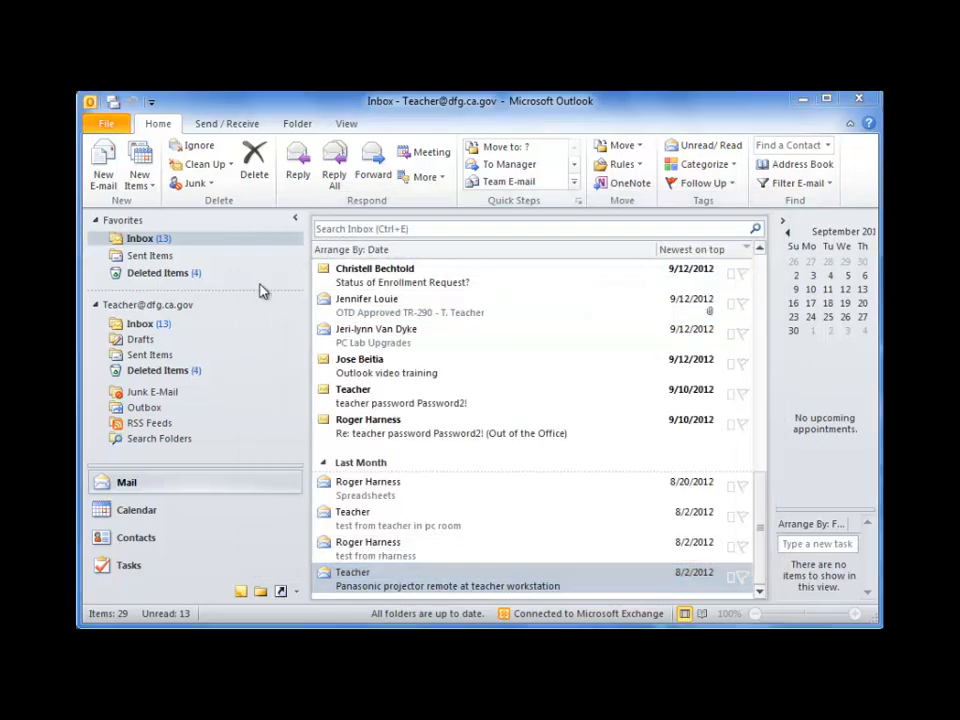
pyautogui.click(103, 166)
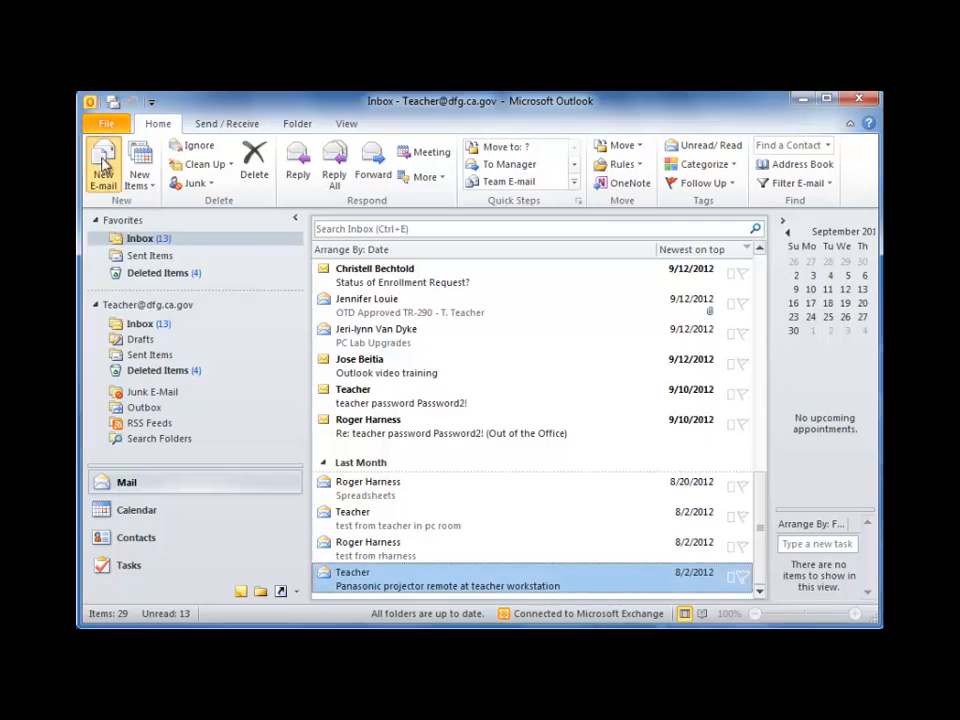
pyautogui.click(643, 160)
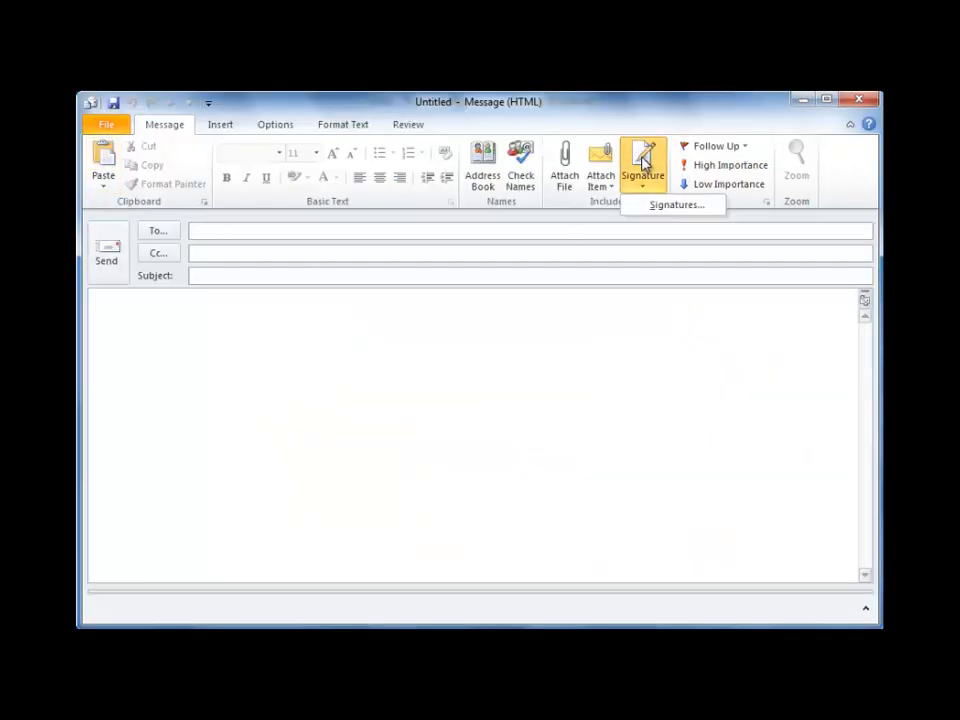
pyautogui.click(666, 208)
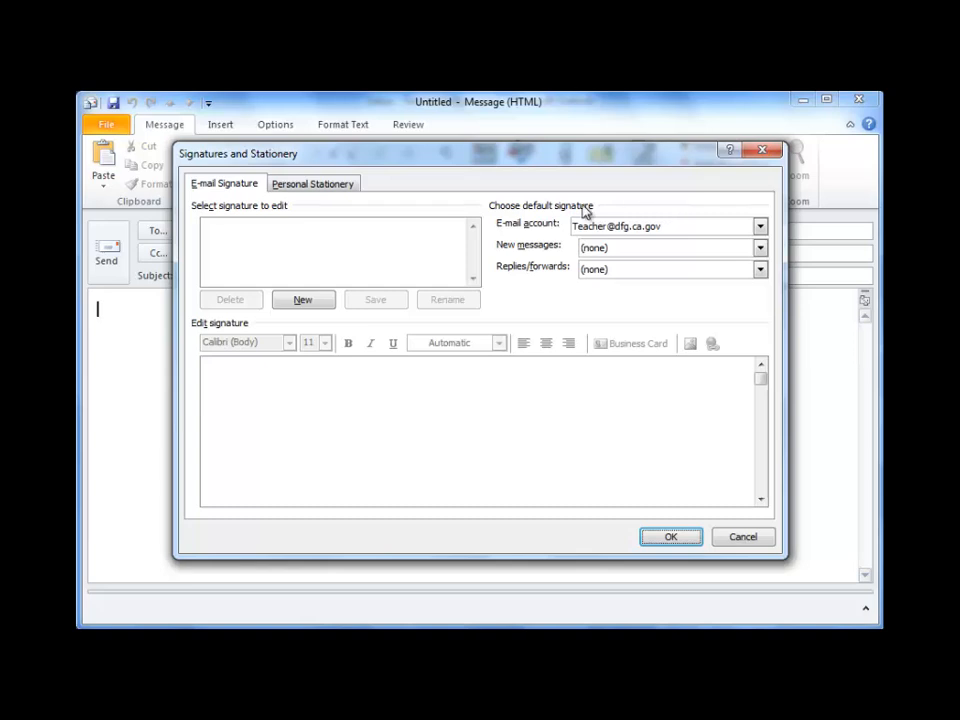
# Create a signature named Teacher containing the pasted office contact block.
pyautogui.click(303, 301)
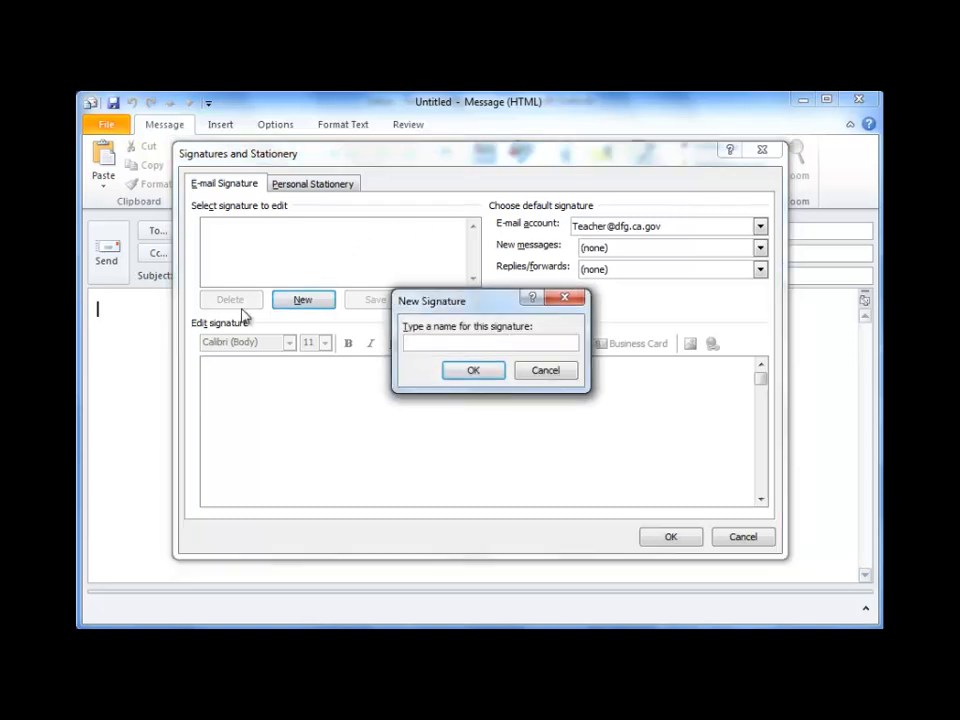
pyautogui.write('Teacher')
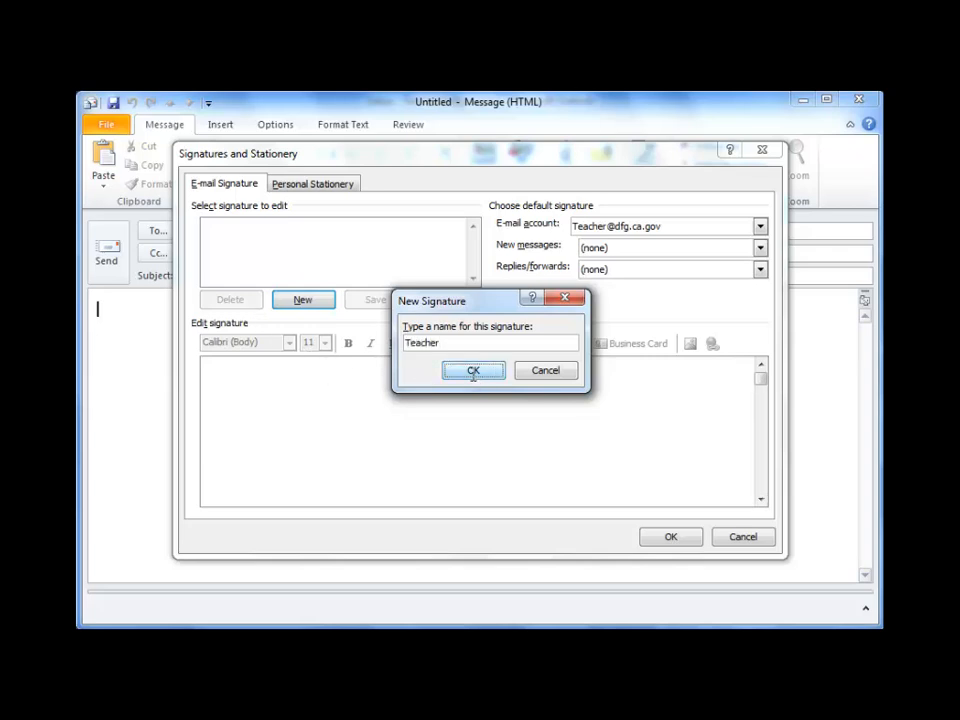
pyautogui.click(474, 372)
pyautogui.click(228, 364)
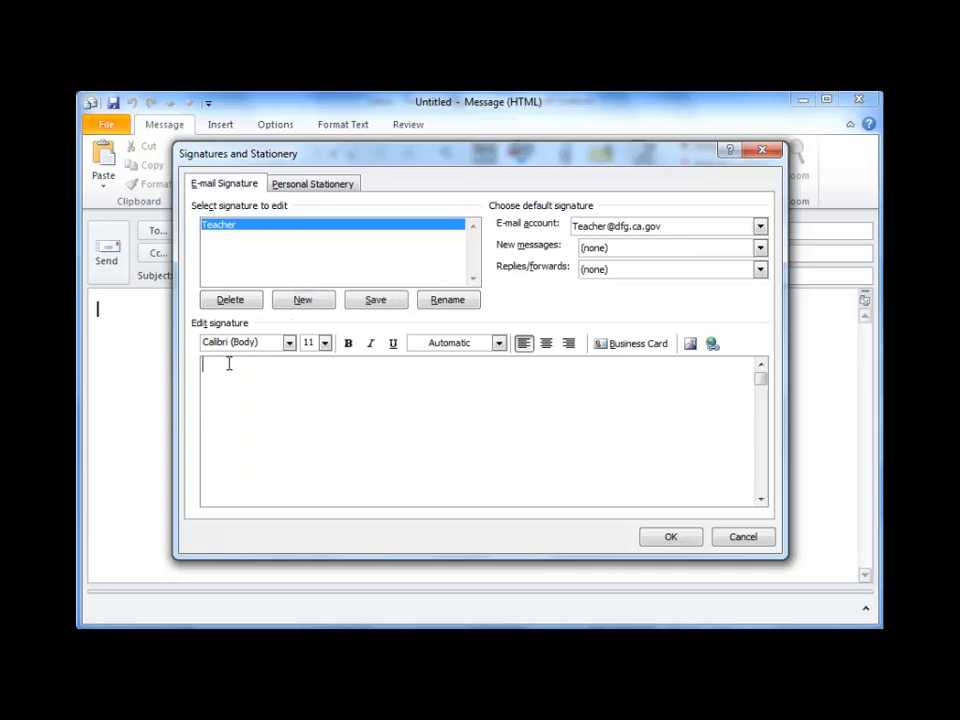
pyautogui.hotkey('ctrl', 'v')
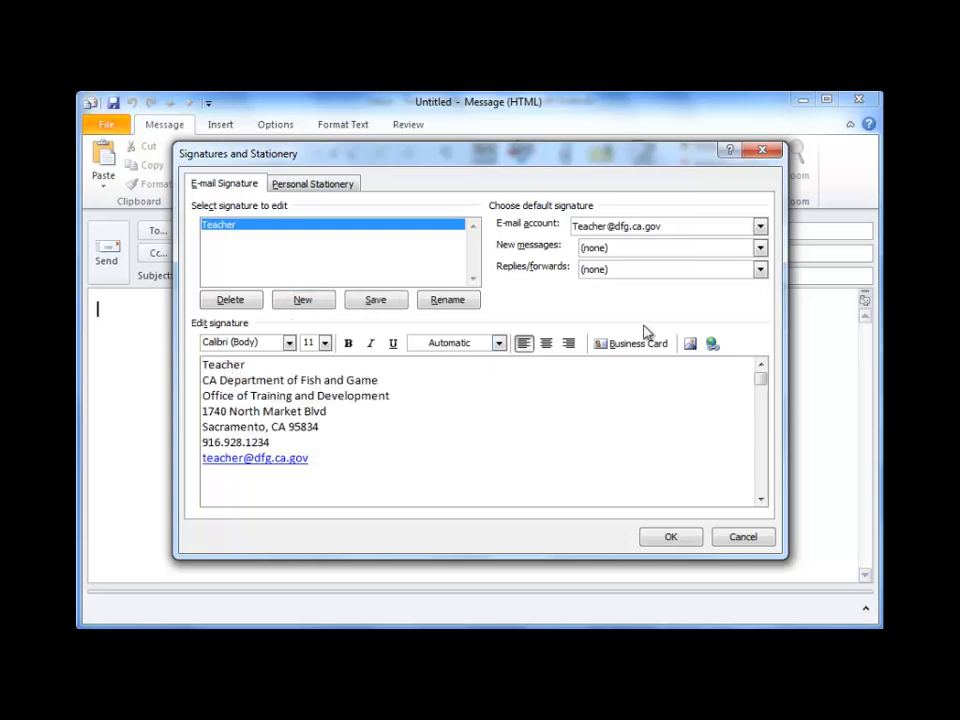
# Make Teacher the default signature for new messages and for replies/forwards, and save.
pyautogui.click(762, 250)
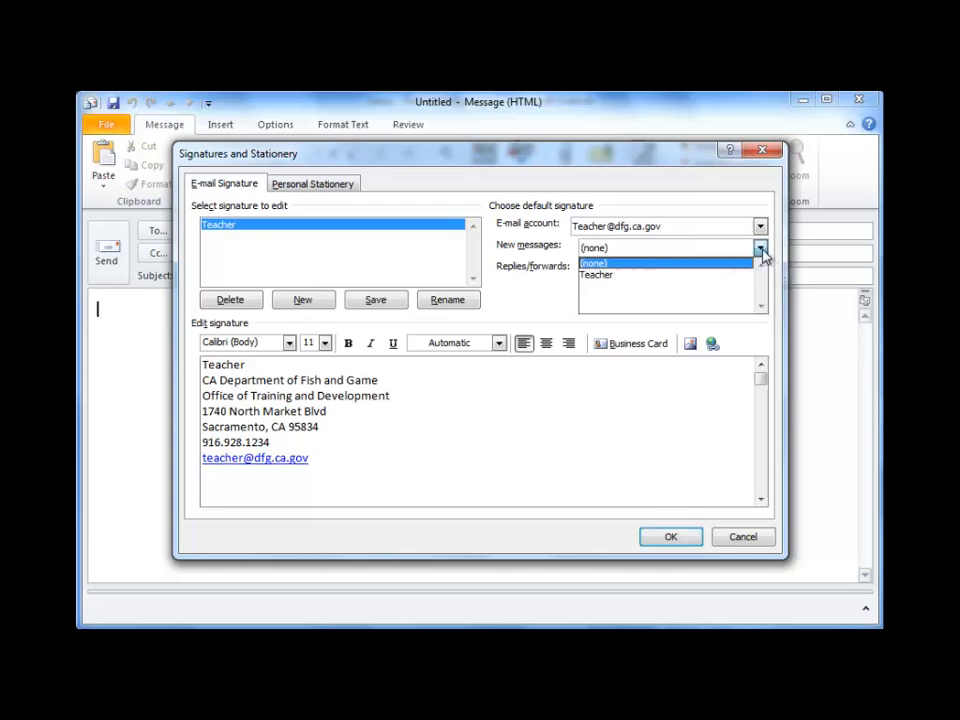
pyautogui.click(682, 275)
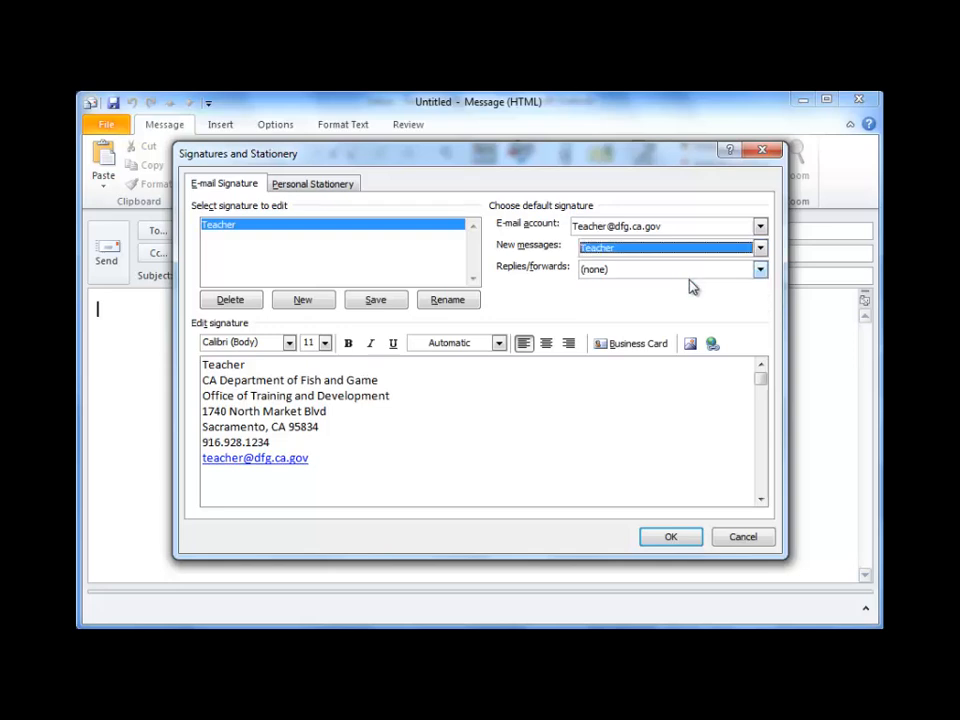
pyautogui.click(762, 271)
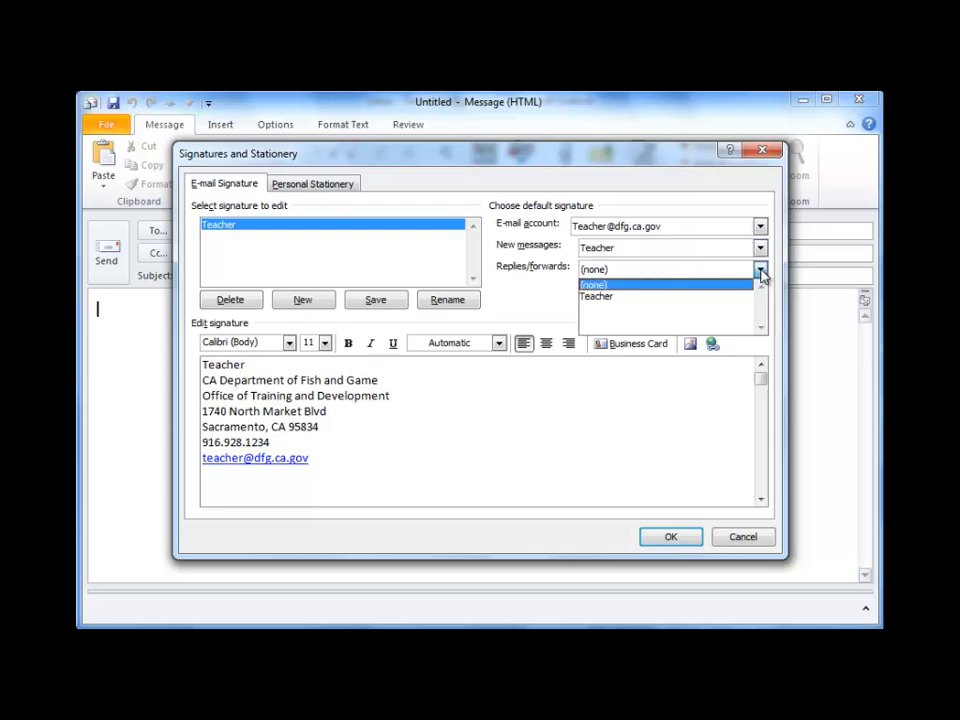
pyautogui.click(634, 300)
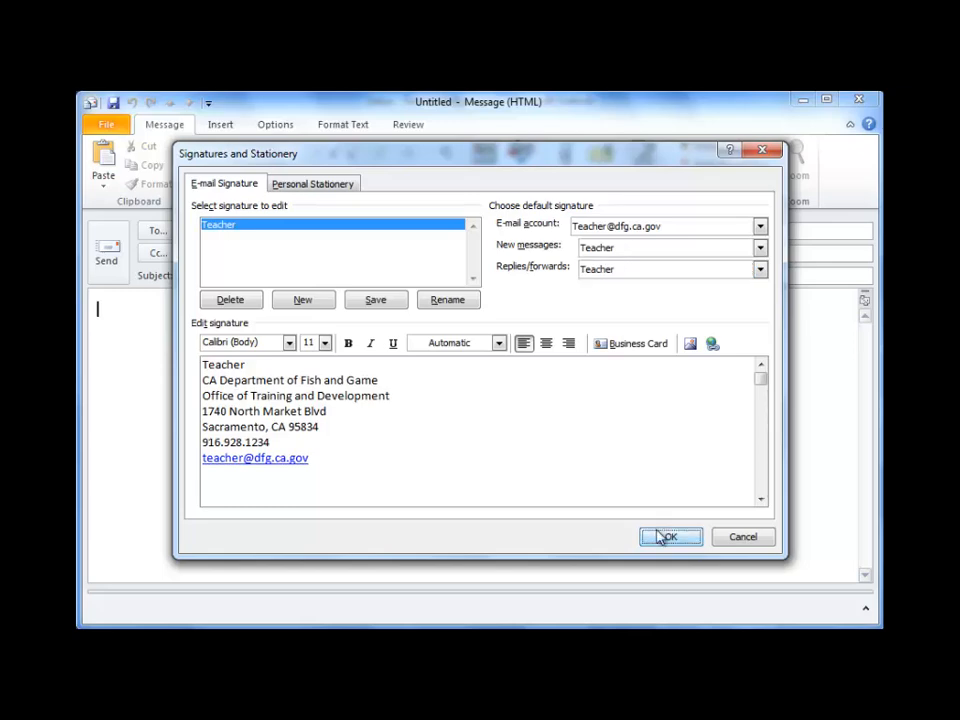
pyautogui.click(664, 537)
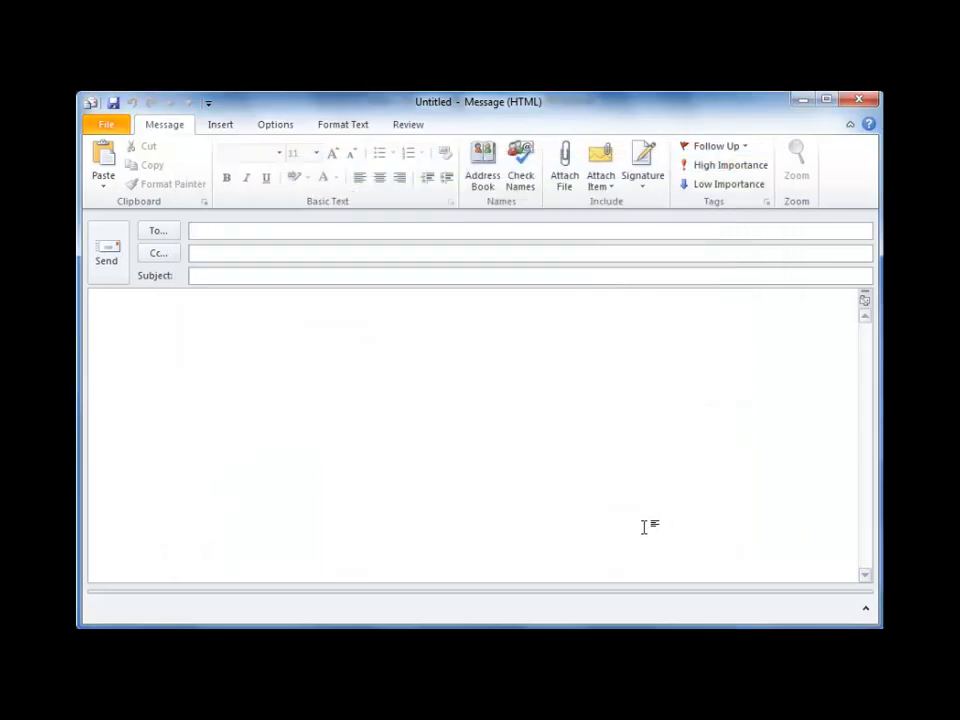
pyautogui.click(645, 170)
# Insert the Teacher signature, then start a new message with desktop_image_Capture.PNG attached from Documents.
pyautogui.click(661, 206)
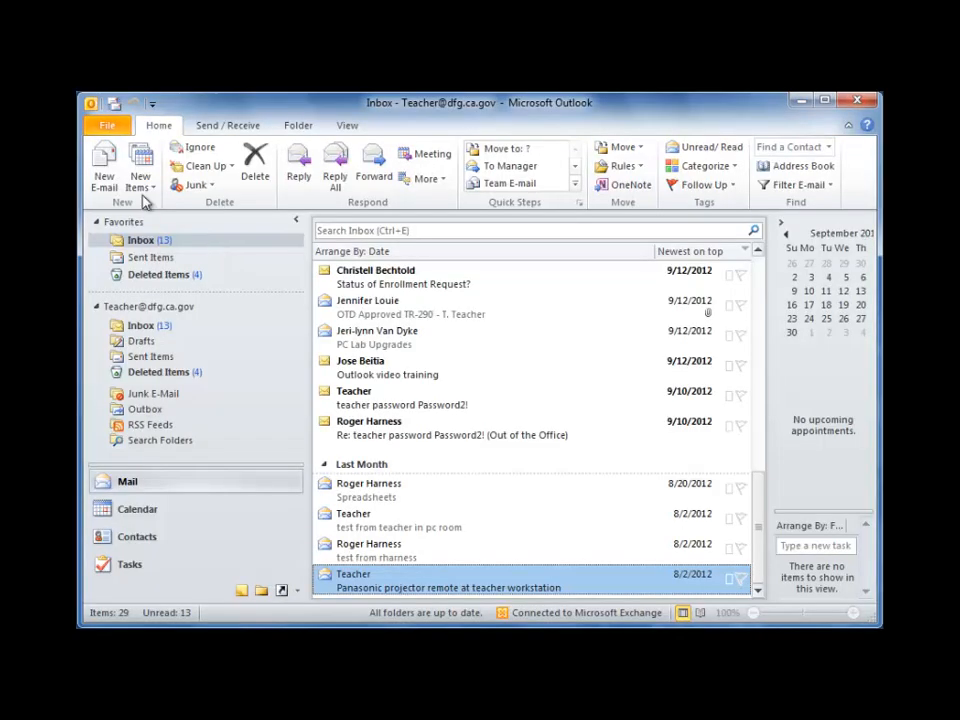
pyautogui.click(104, 172)
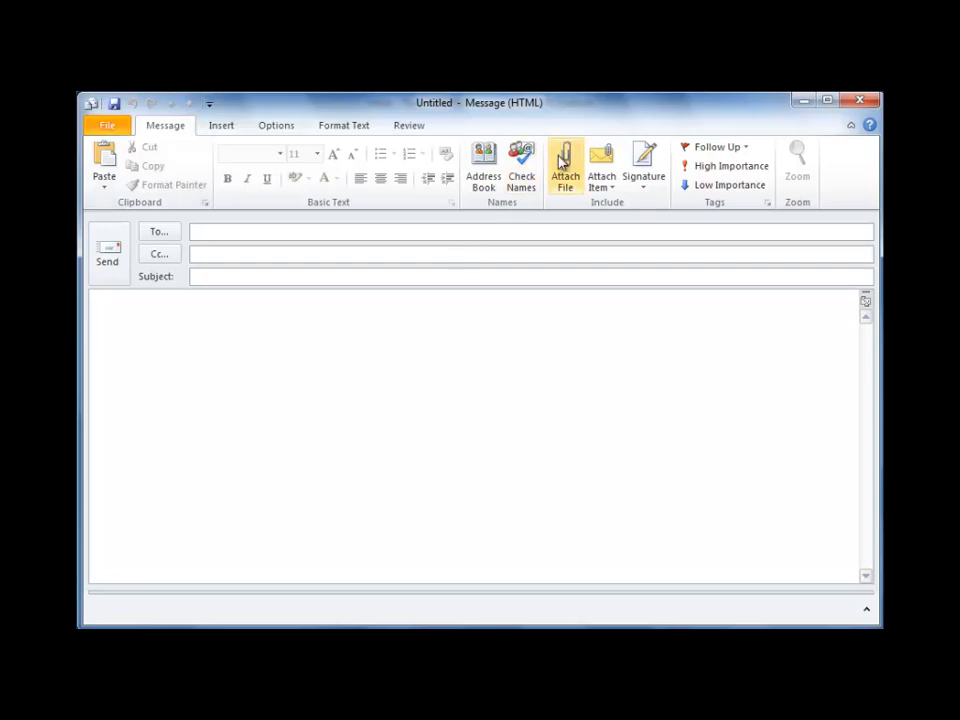
pyautogui.click(563, 163)
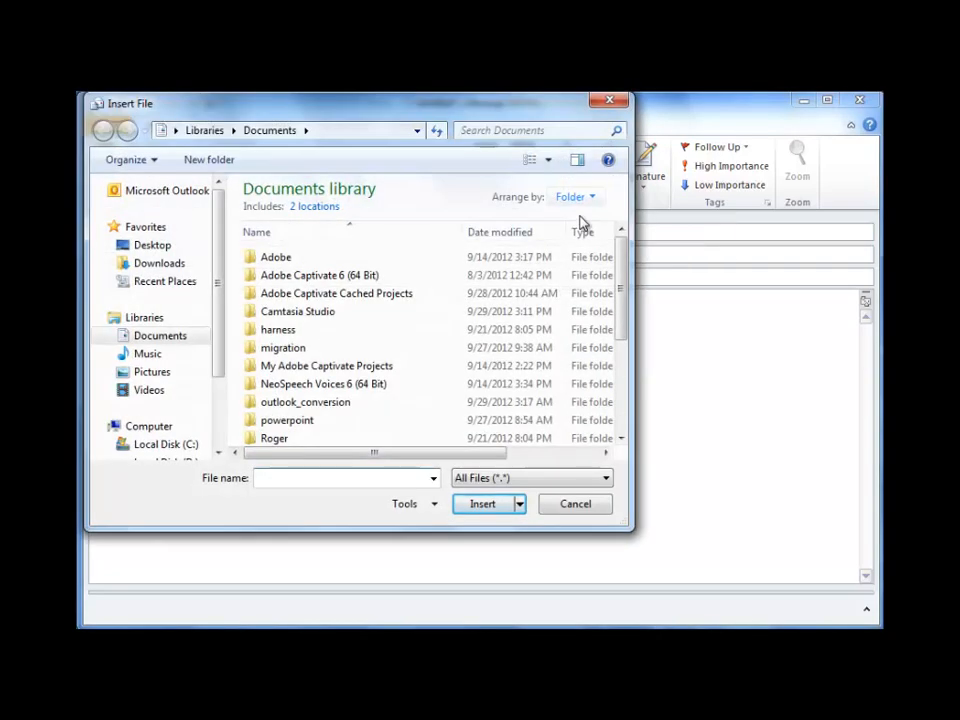
pyautogui.moveTo(617, 261); pyautogui.dragTo(621, 343)
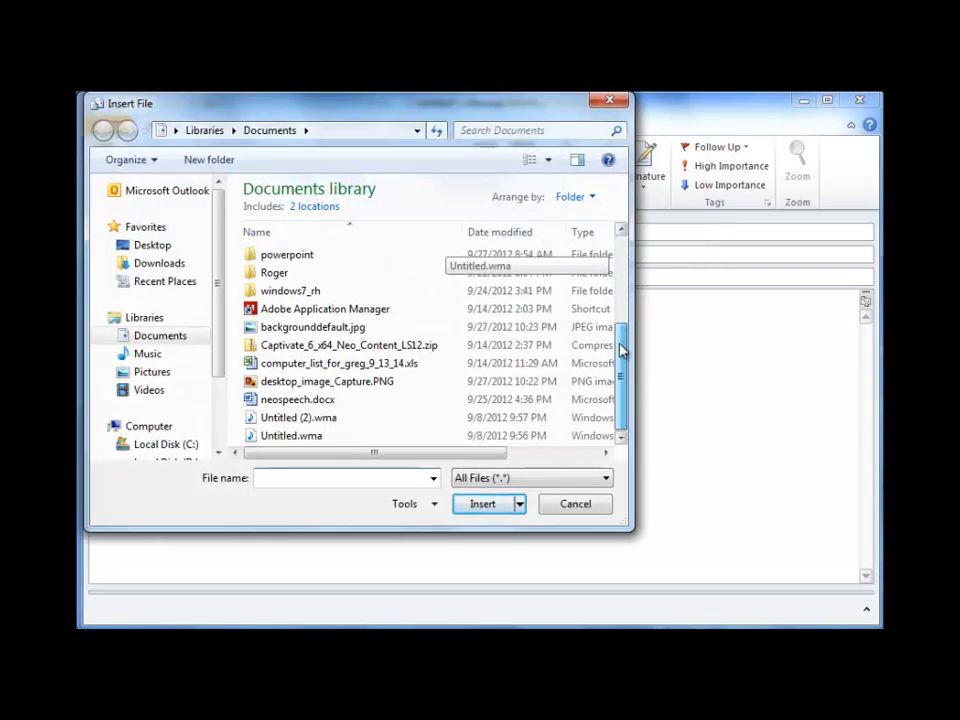
pyautogui.click(365, 384)
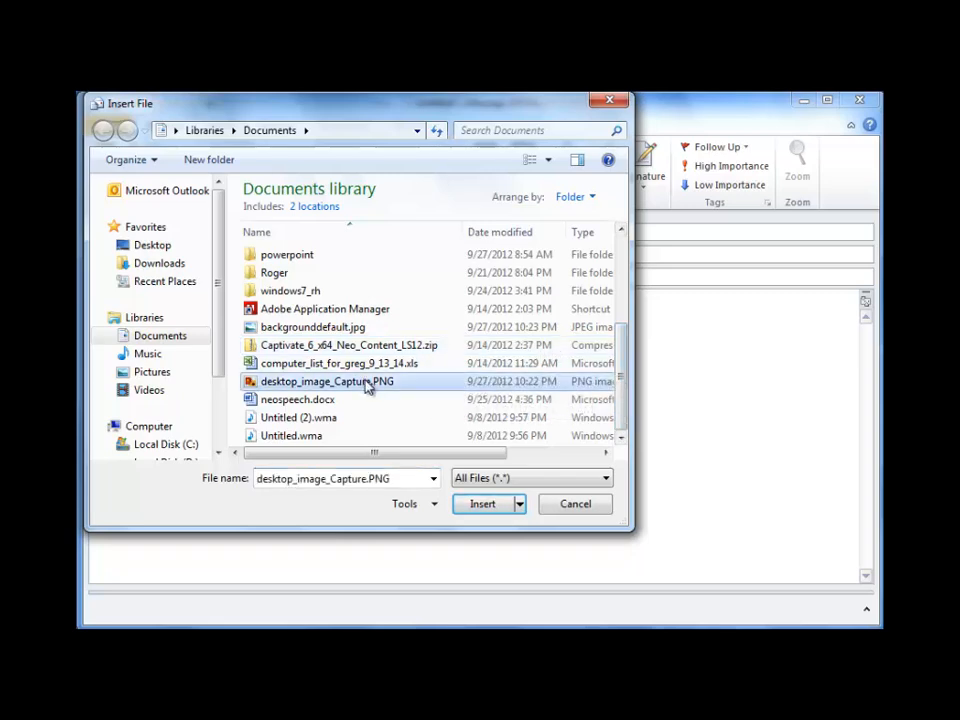
pyautogui.click(483, 505)
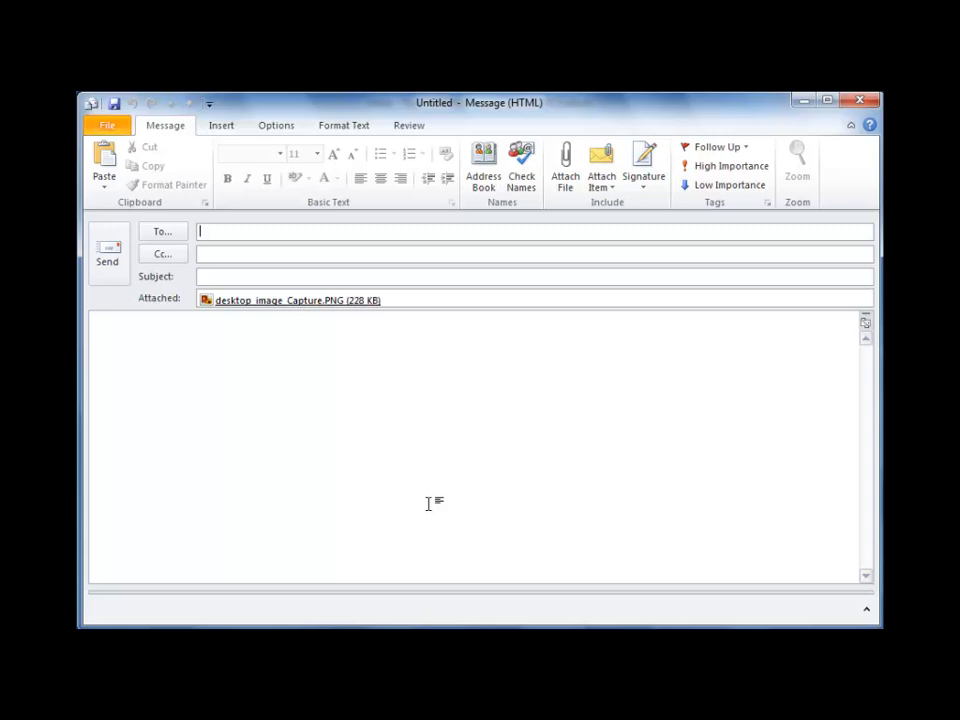
# Address the message to an autocompleted colleague with the subject 'screen shot'.
pyautogui.write('mu')
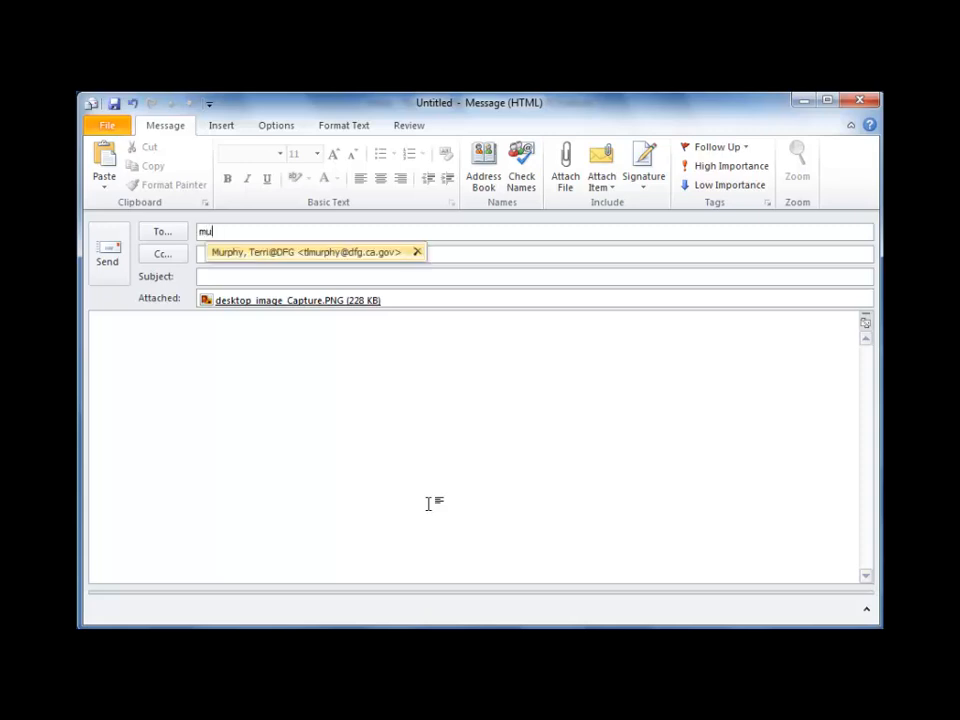
pyautogui.click(380, 252)
pyautogui.click(322, 280)
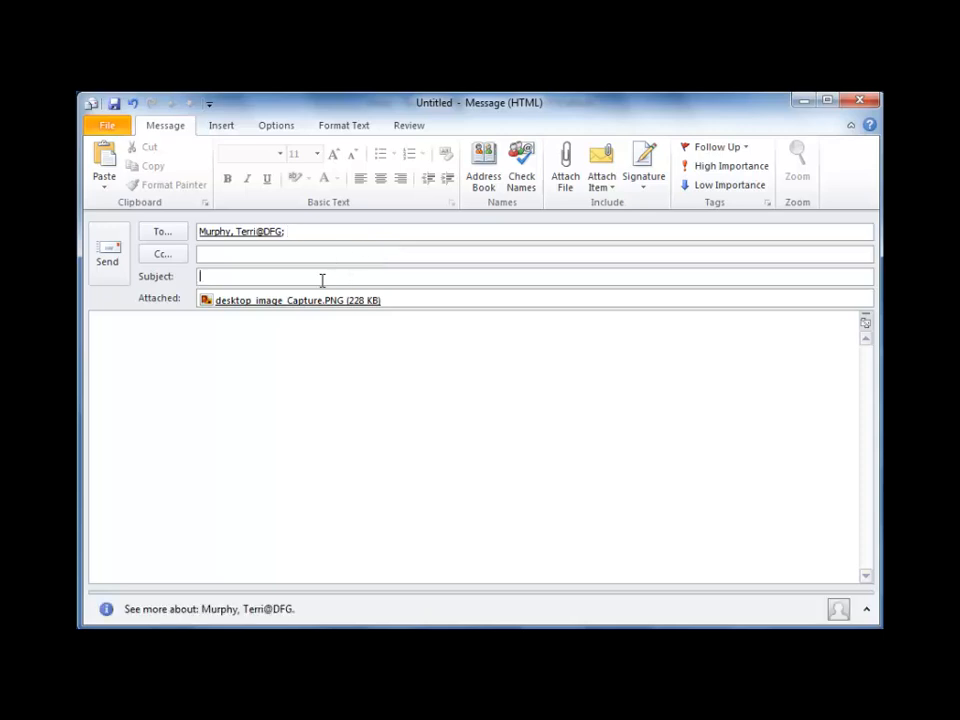
pyautogui.write('screen shot')
# Type a greeting to the recipient in the body and begin the next line.
pyautogui.click(269, 325)
pyautogui.write('Terrr')
pyautogui.press('BackSpace')
pyautogui.write('i,')
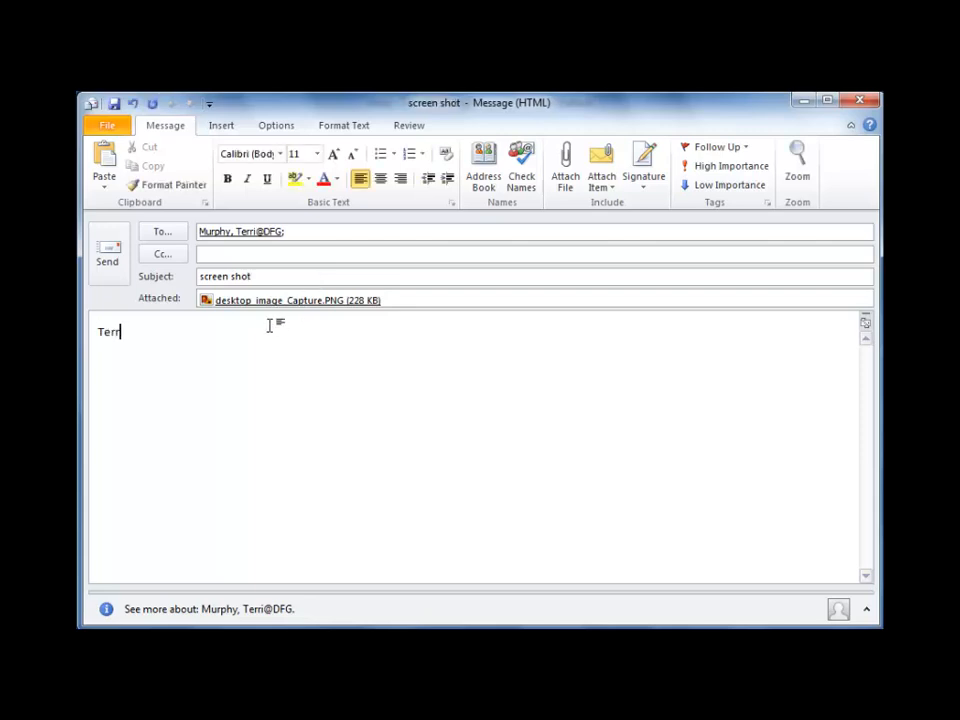
pyautogui.press('Return')
pyautogui.press('Return')
pyautogui.write('H')
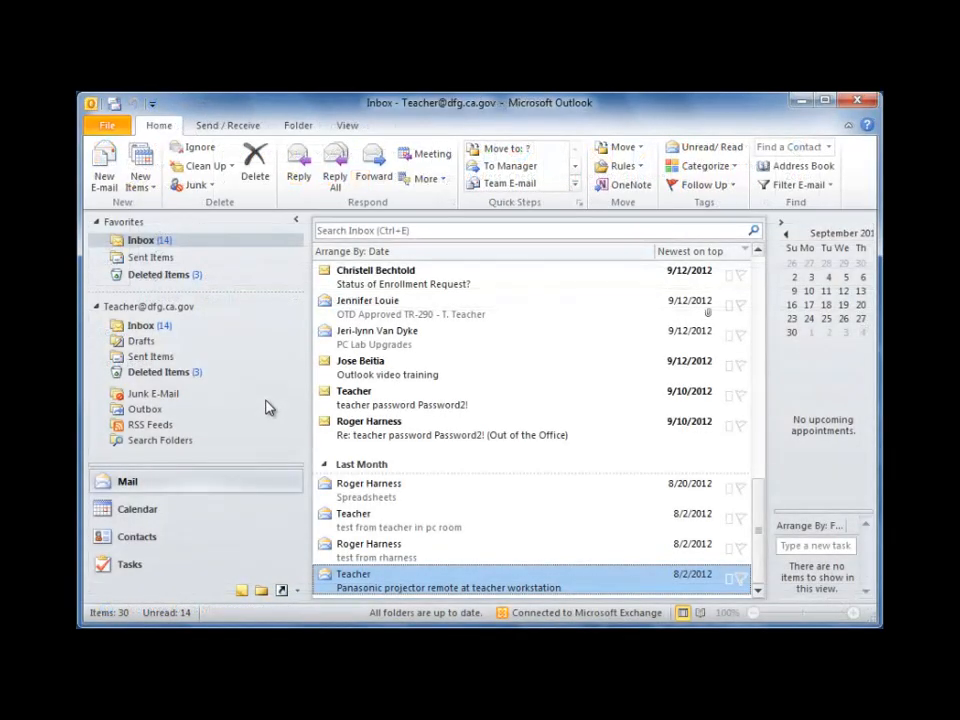
# Open the sent 'Files asap!' message from Sent Items and recall it, deleting unread copies.
pyautogui.click(148, 358)
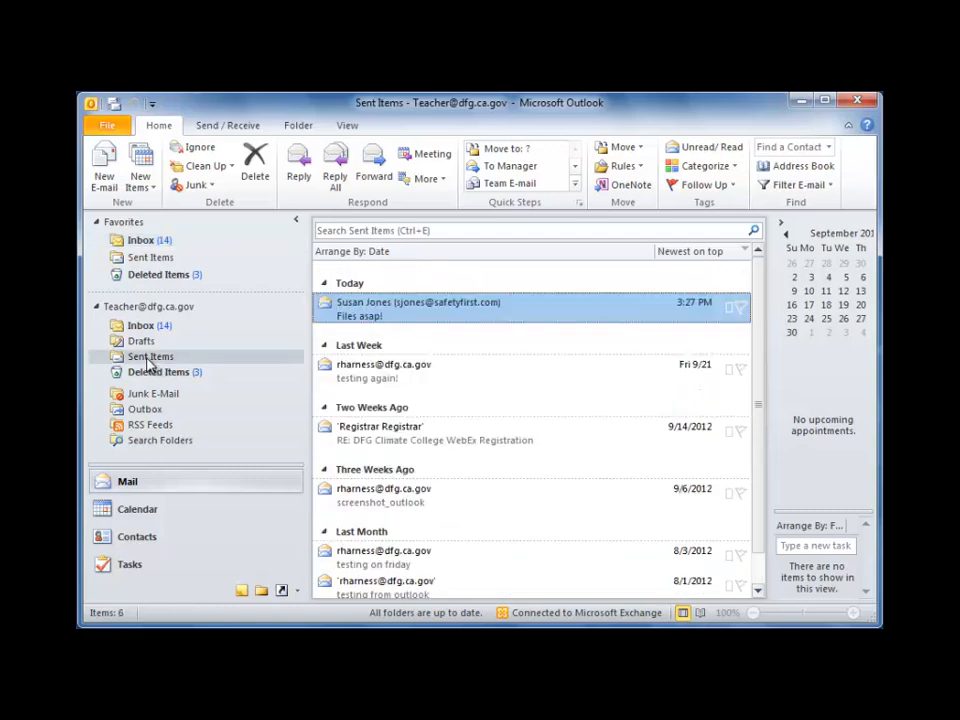
pyautogui.doubleClick(389, 314)
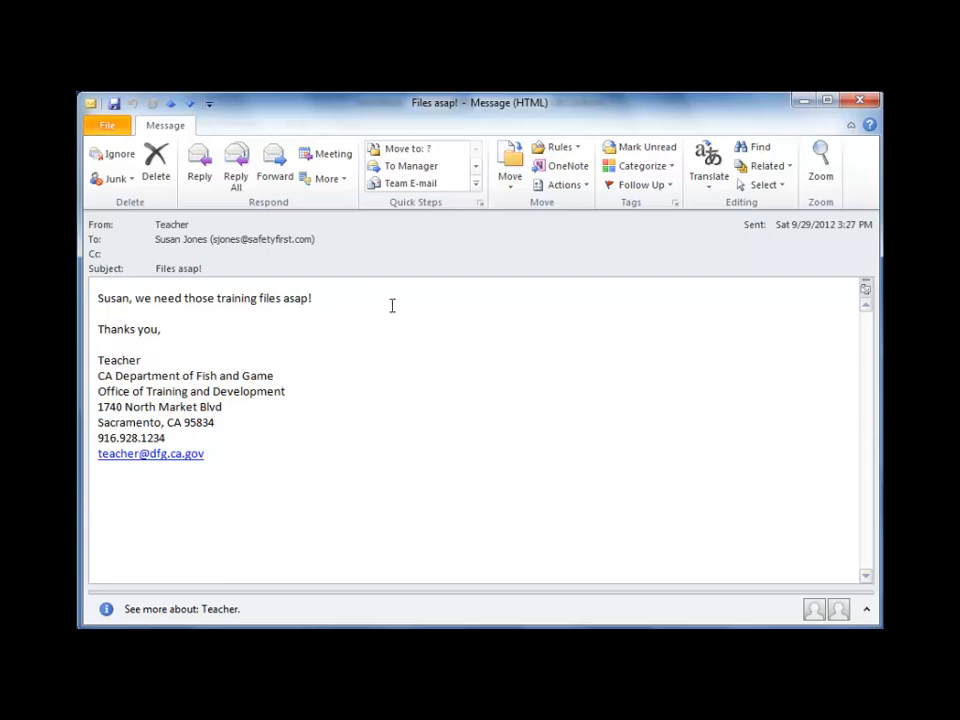
pyautogui.click(580, 185)
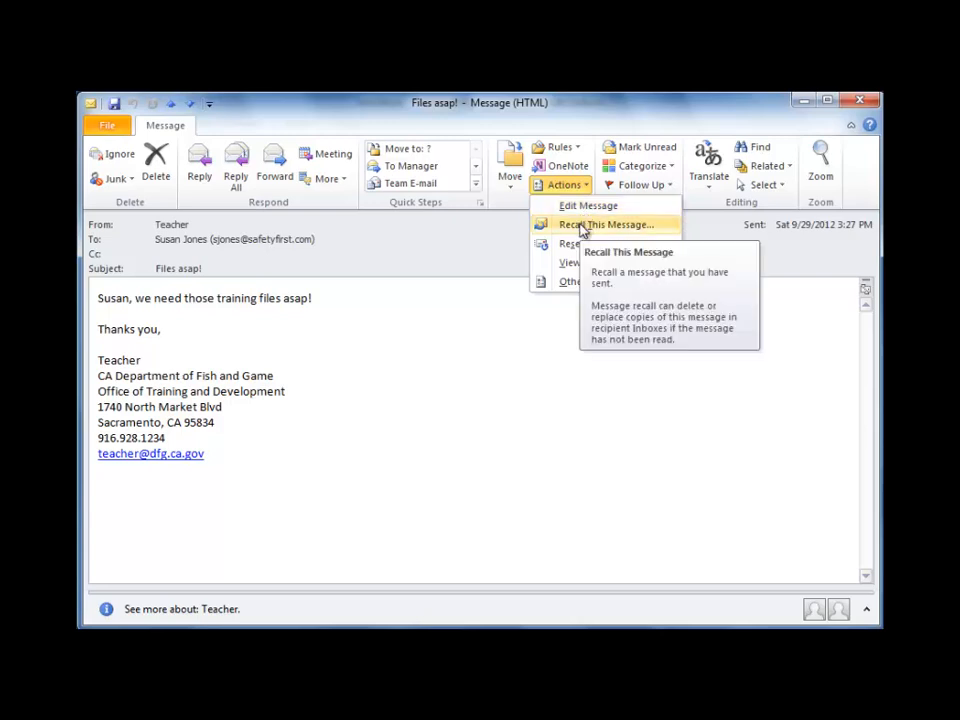
pyautogui.click(583, 226)
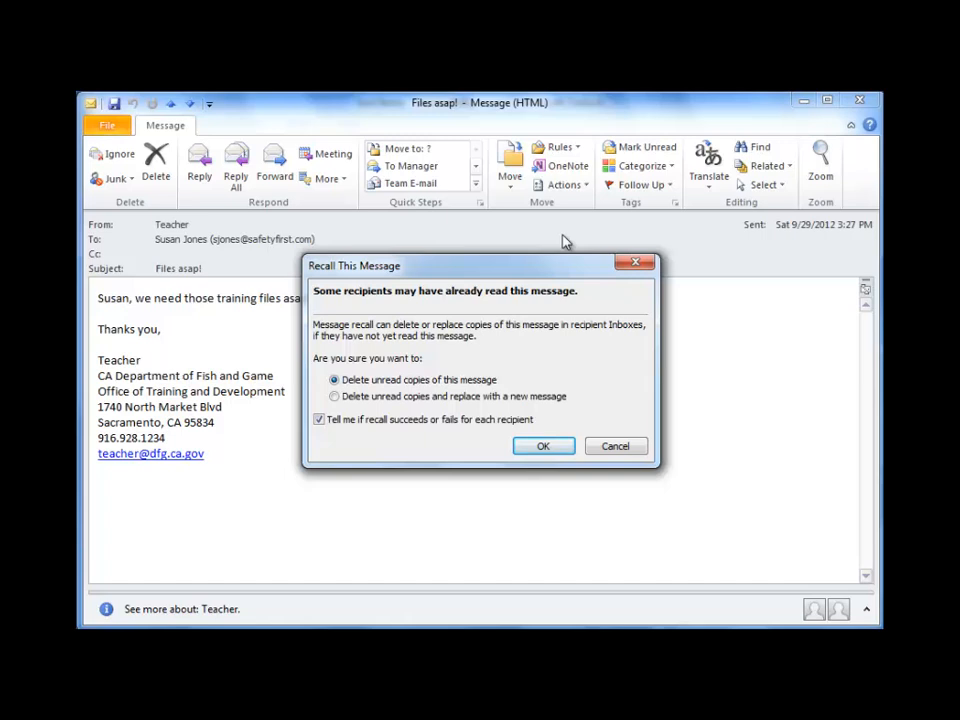
pyautogui.click(554, 446)
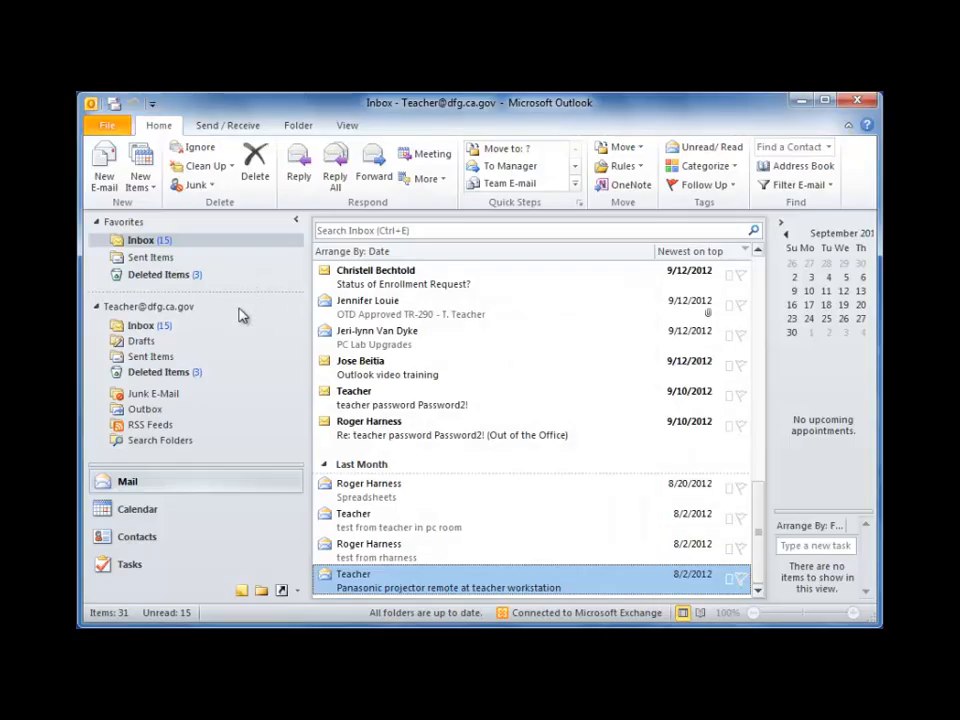
# Cycle the calendar through Work Week, Week, Month, Schedule and Day views, ending in Month view.
pyautogui.click(196, 512)
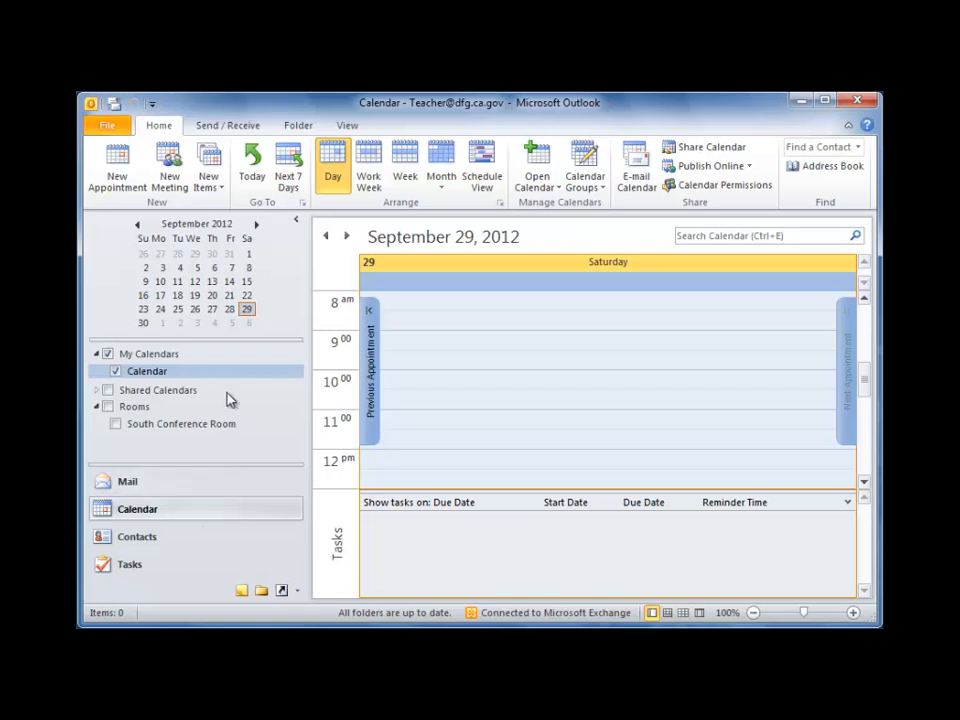
pyautogui.click(368, 162)
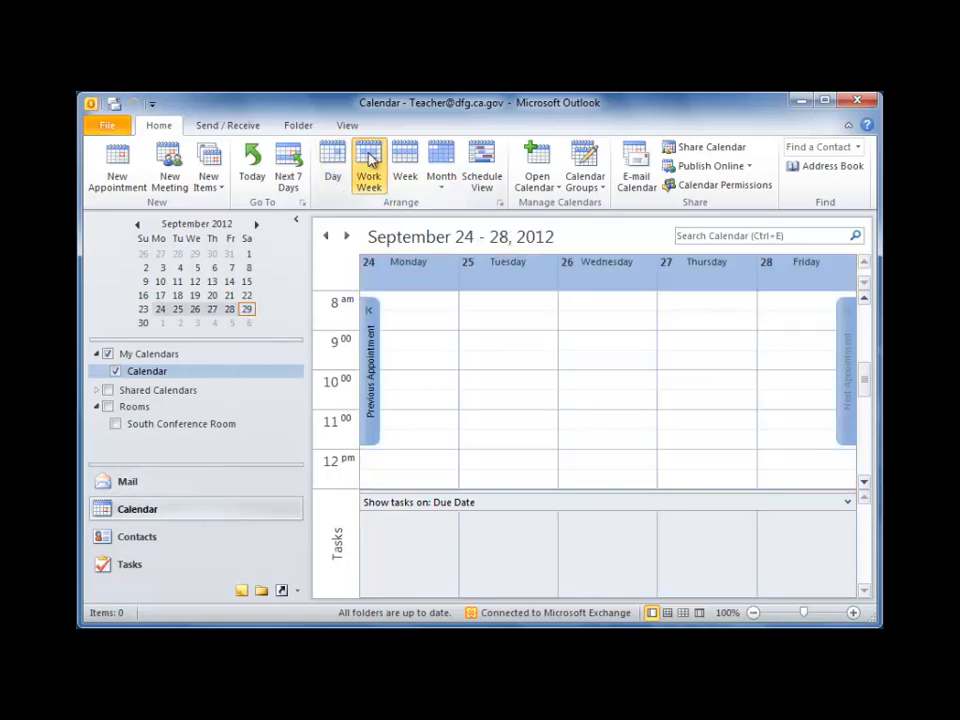
pyautogui.click(403, 162)
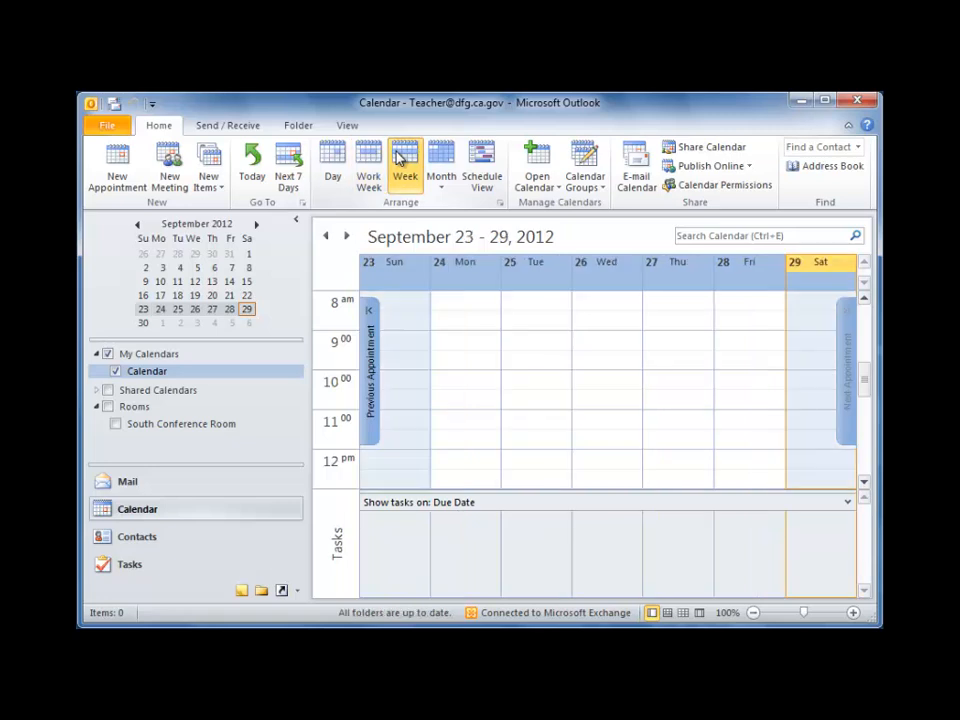
pyautogui.click(437, 160)
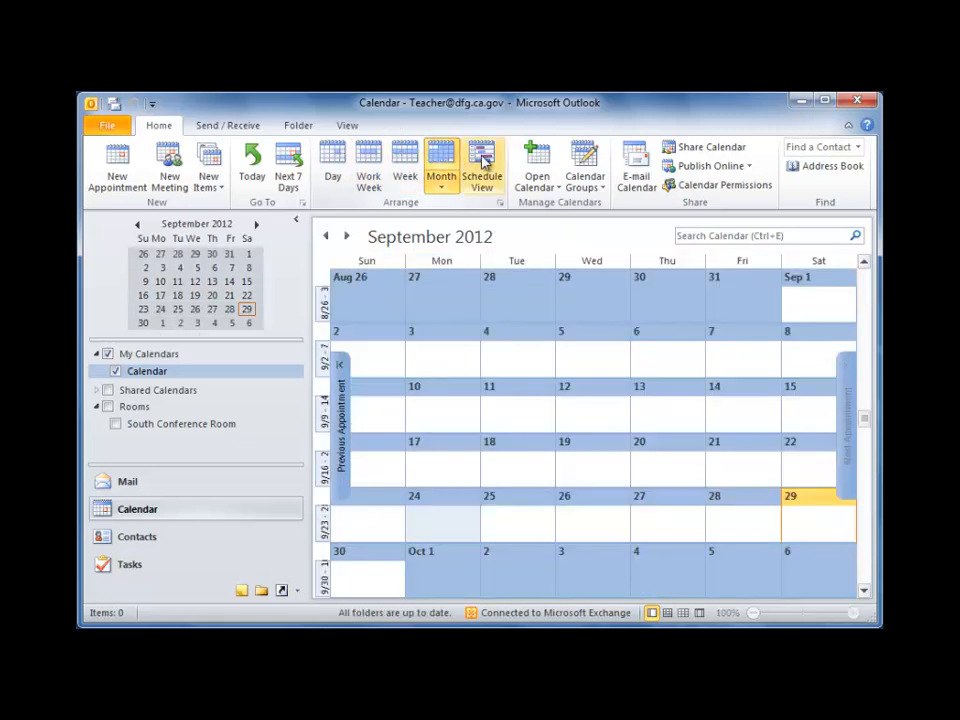
pyautogui.click(483, 162)
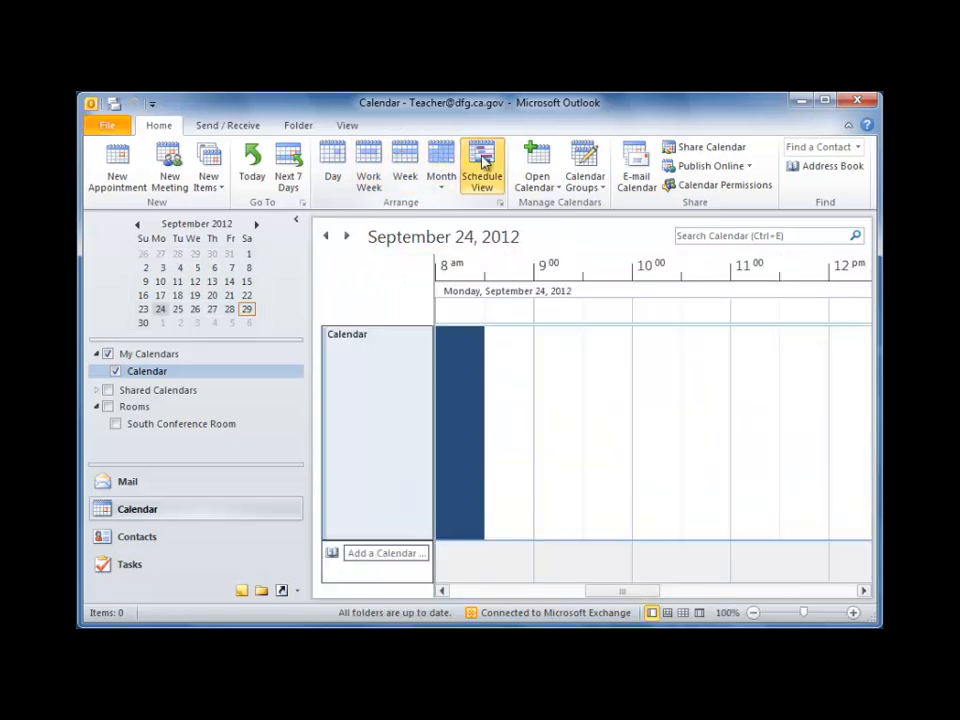
pyautogui.click(343, 164)
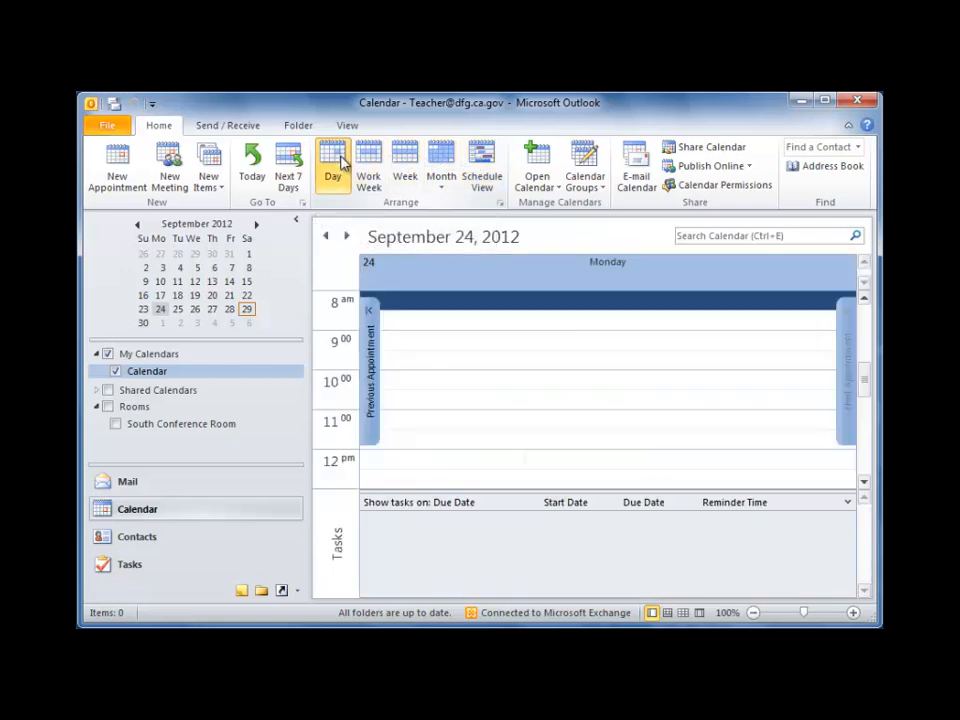
pyautogui.hotkey('ctrl', 'alt', '4')
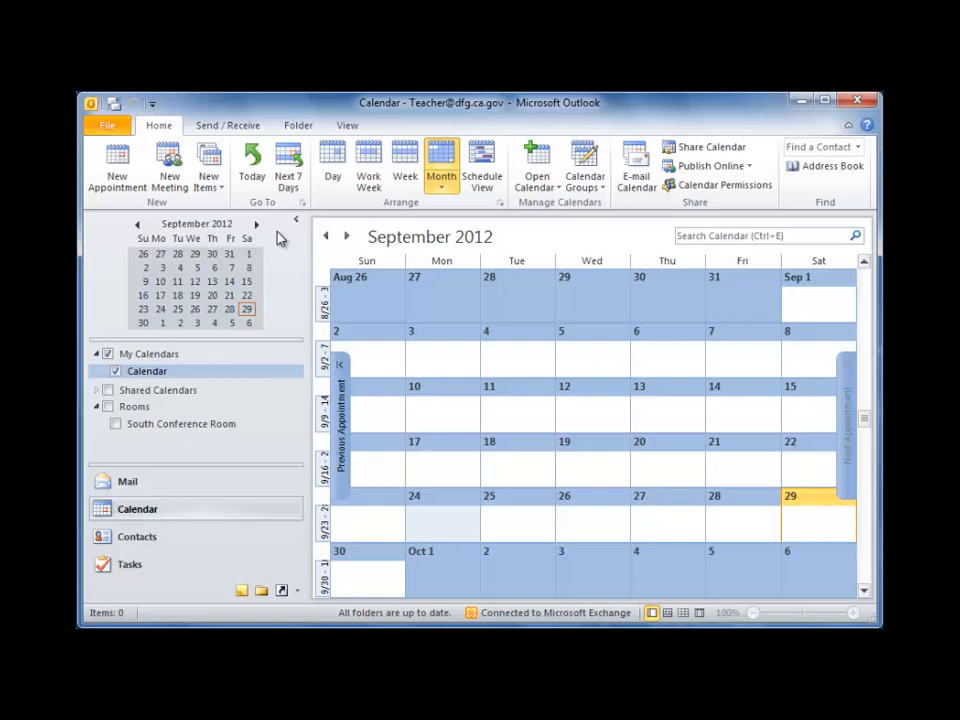
# Address a new meeting request to two colleagues chosen from the autocomplete suggestions.
pyautogui.click(168, 163)
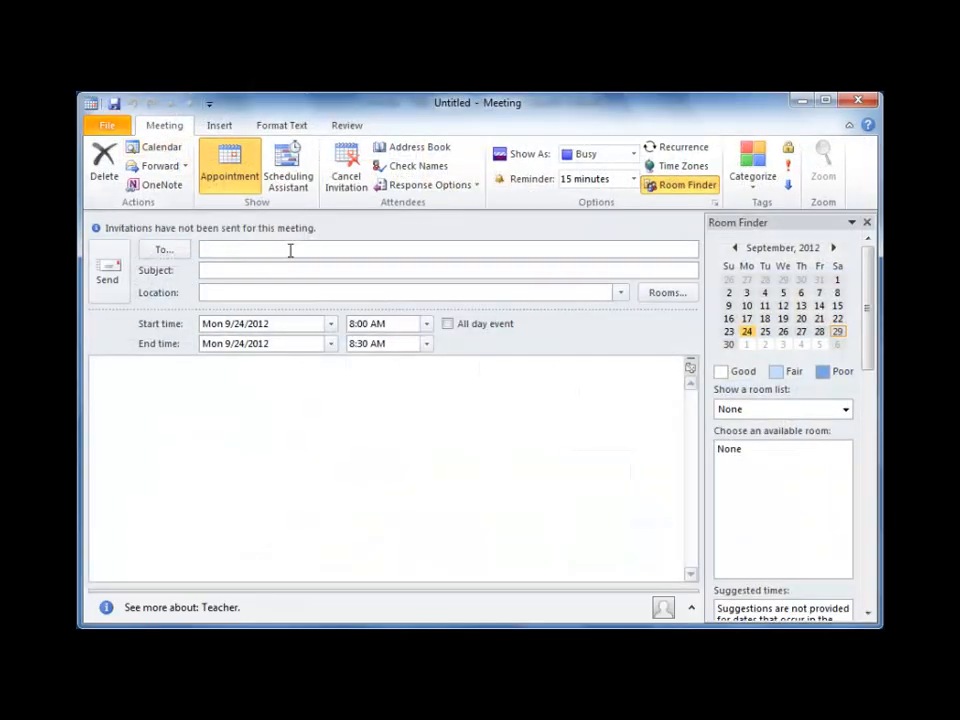
pyautogui.write('mu')
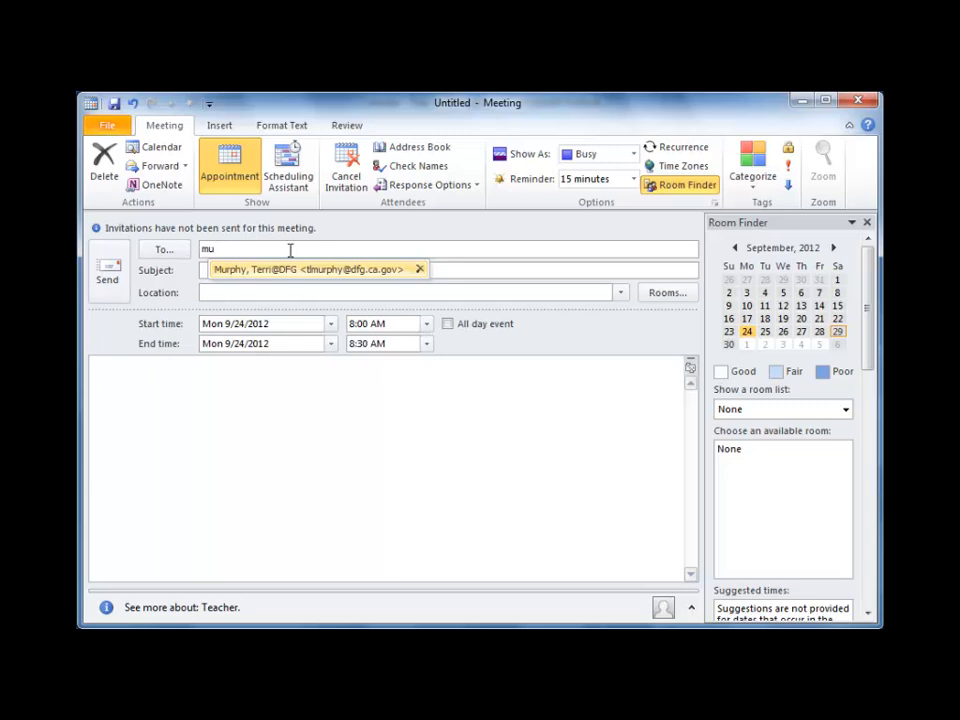
pyautogui.click(355, 269)
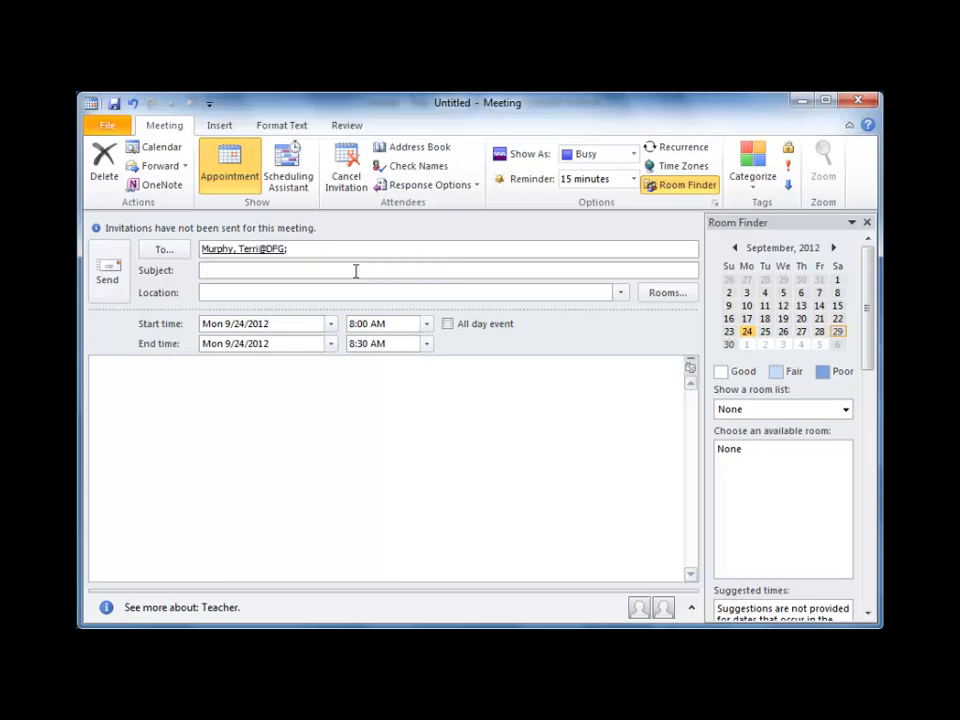
pyautogui.write('re')
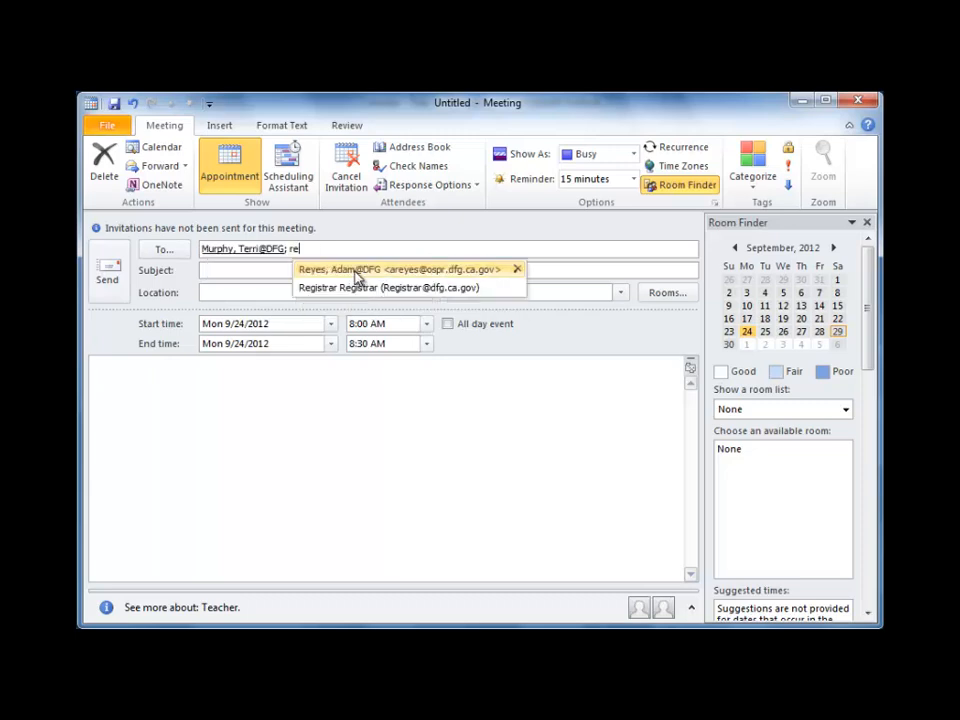
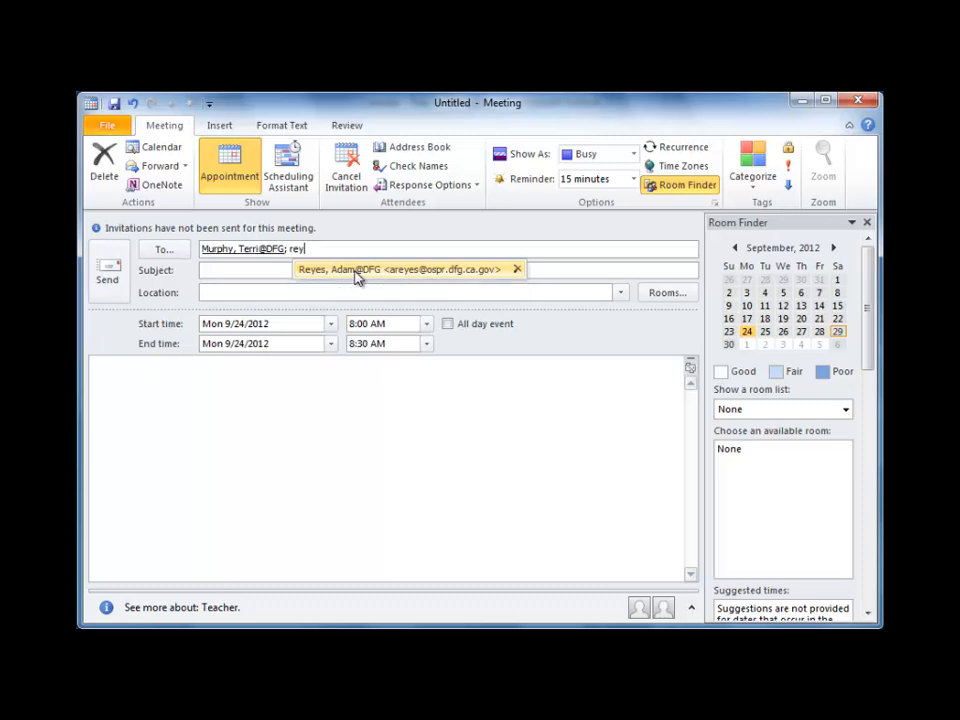
pyautogui.click(355, 270)
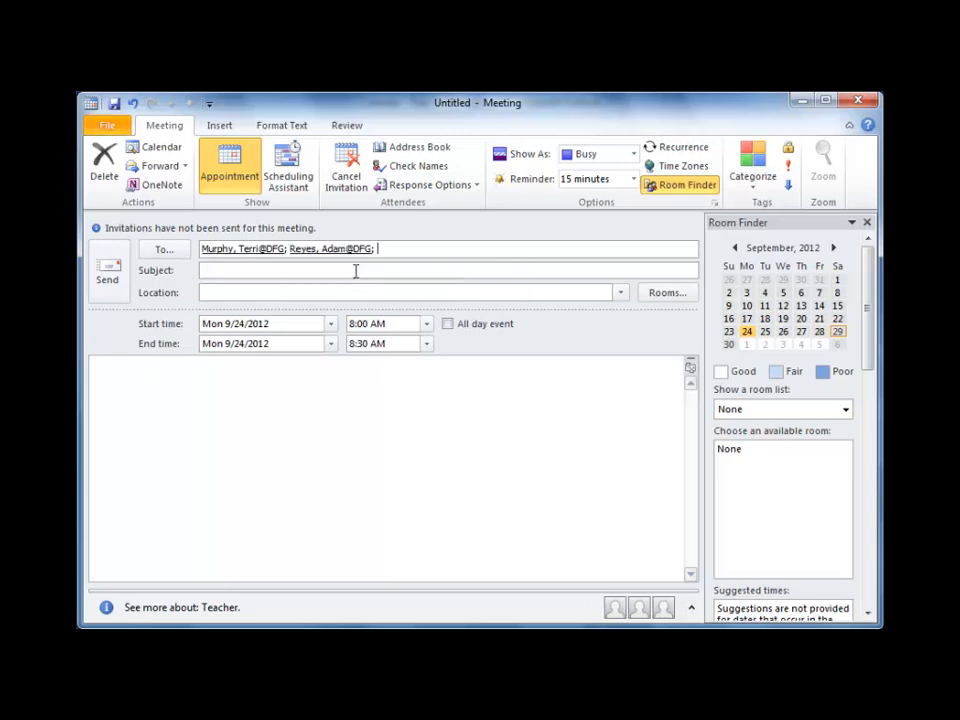
pyautogui.click(289, 165)
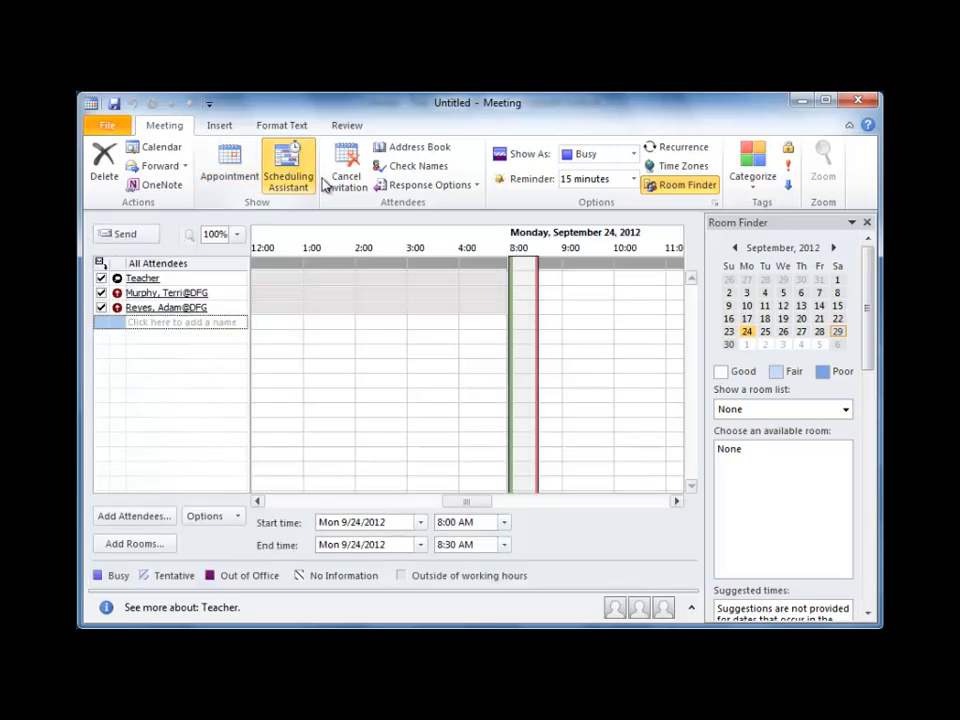
# Set the meeting to 9:00–10:00 AM on Monday, September 24, 2012, and send it.
pyautogui.moveTo(548, 288); pyautogui.dragTo(609, 291)
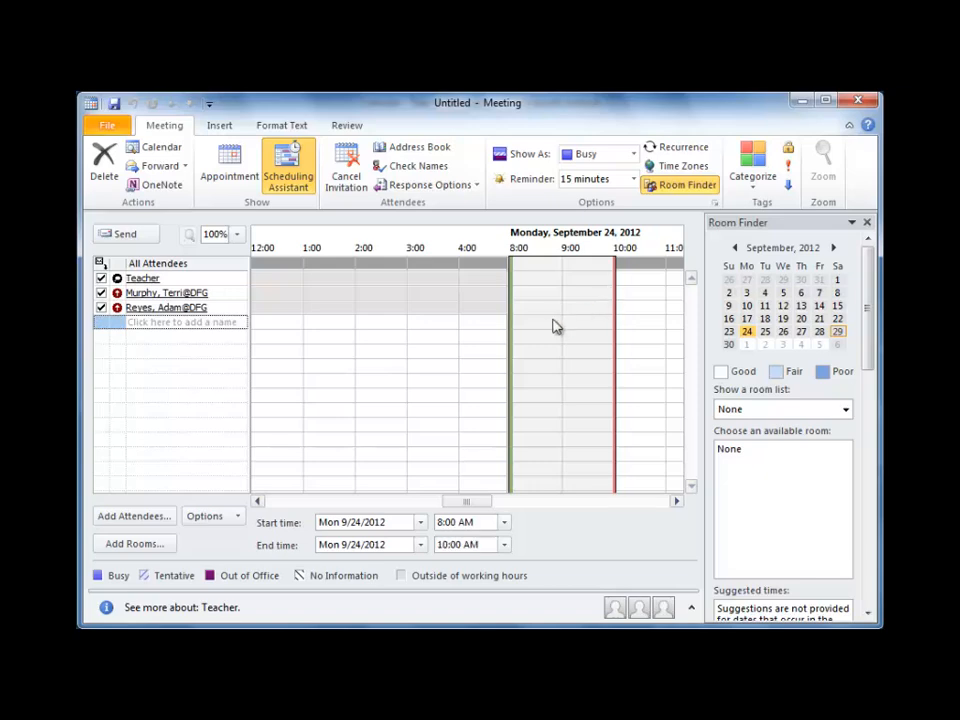
pyautogui.moveTo(514, 322); pyautogui.dragTo(557, 323)
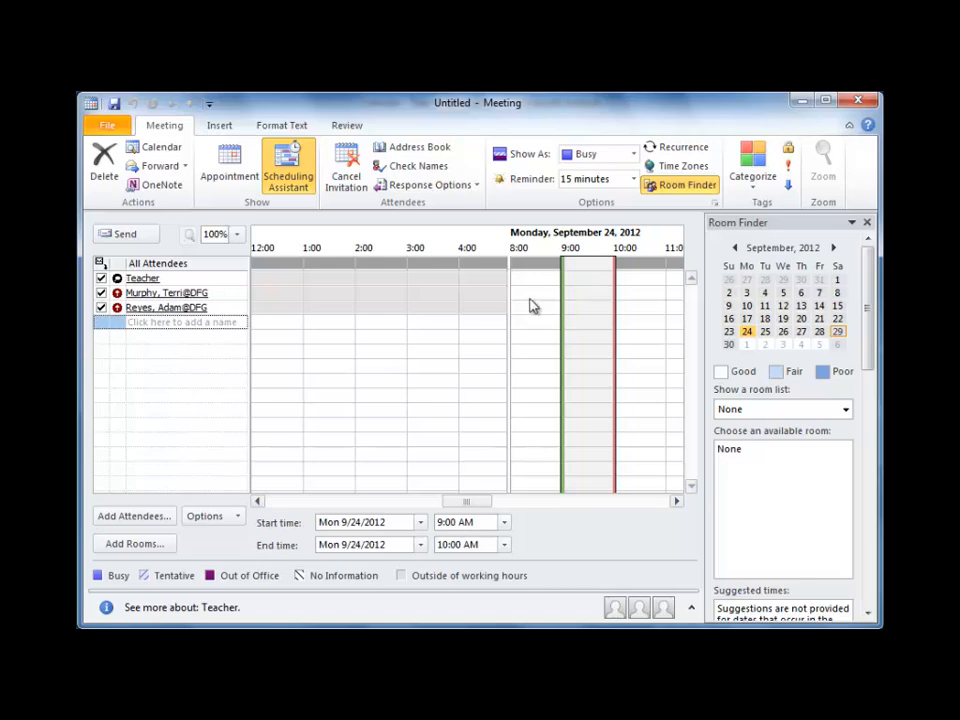
pyautogui.click(126, 235)
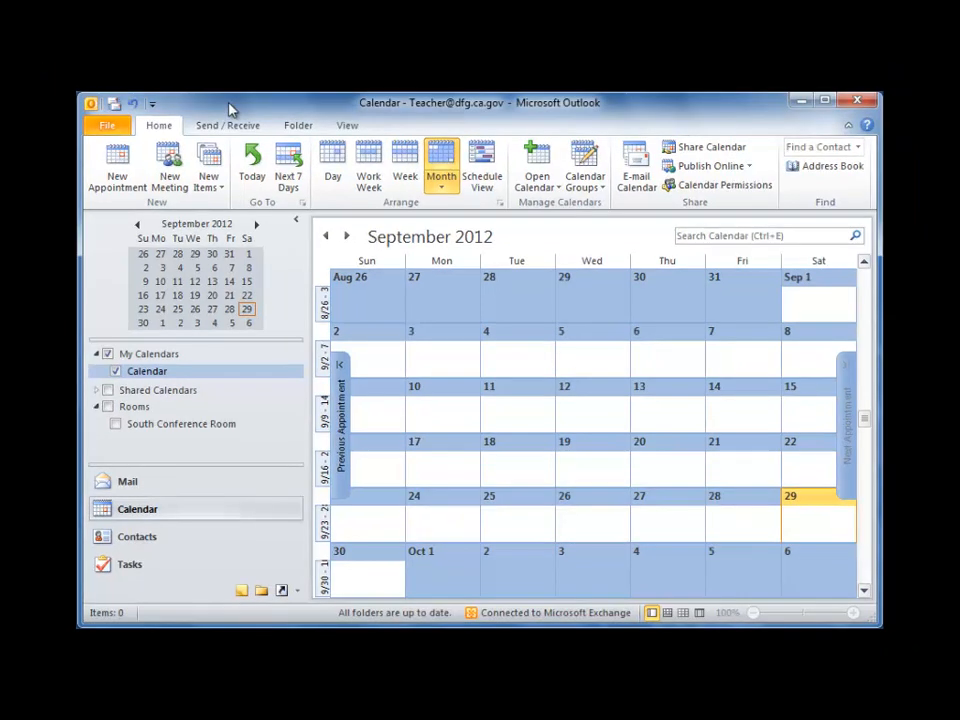
# Create a 'Create Outlook tutorial' appointment at OTD Library, October 1, 2012, 8:00–11:00 AM.
pyautogui.click(88, 142)
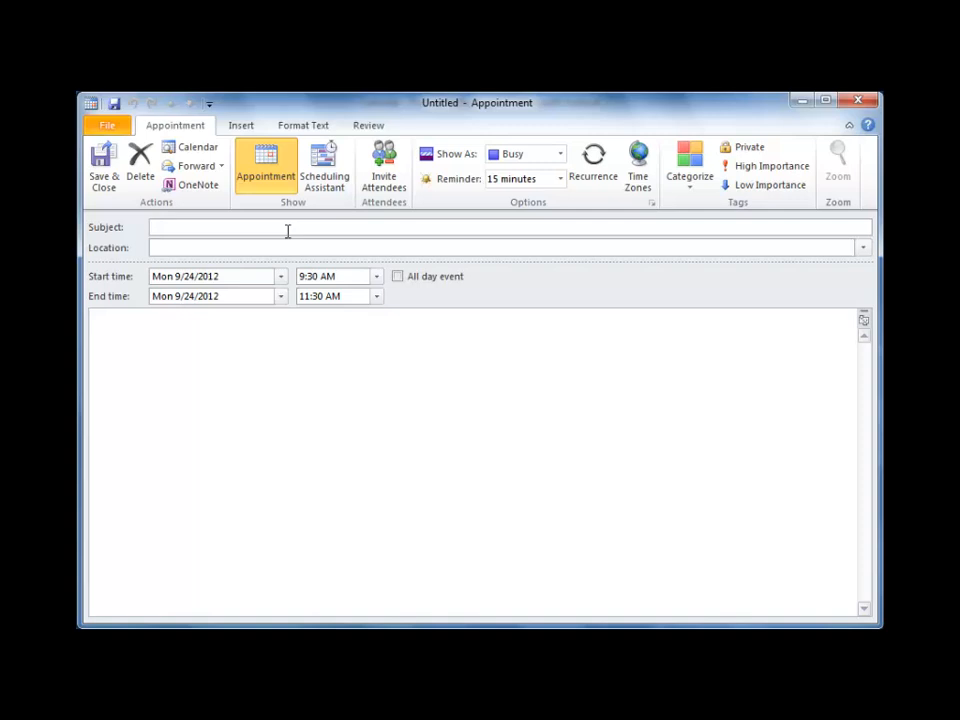
pyautogui.write('Cl')
pyautogui.write('eate O')
pyautogui.write('utl')
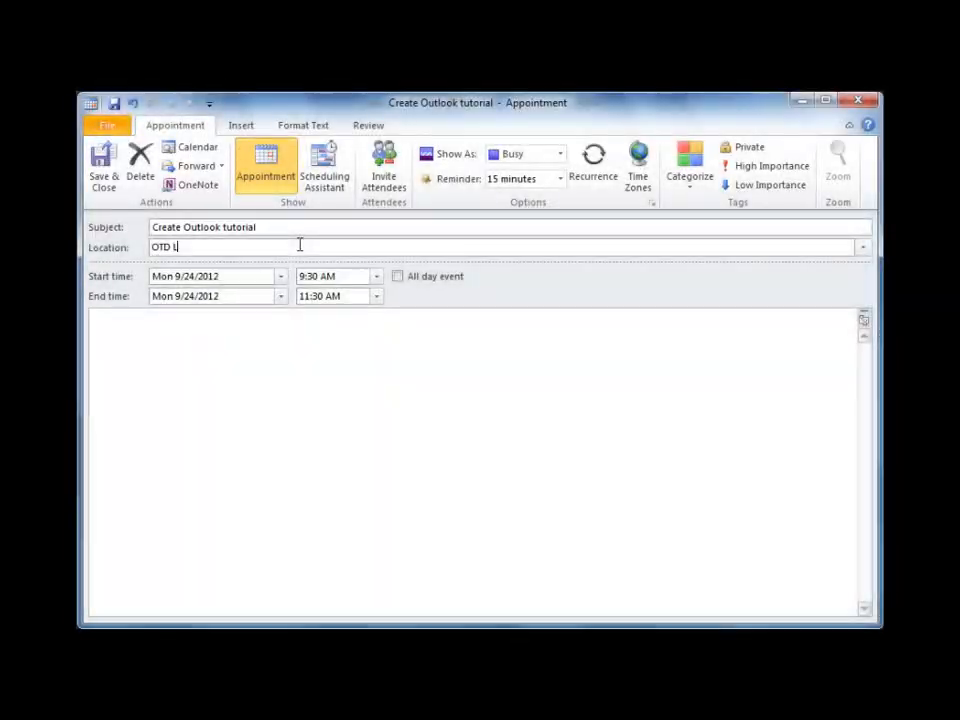
pyautogui.write('ibrary')
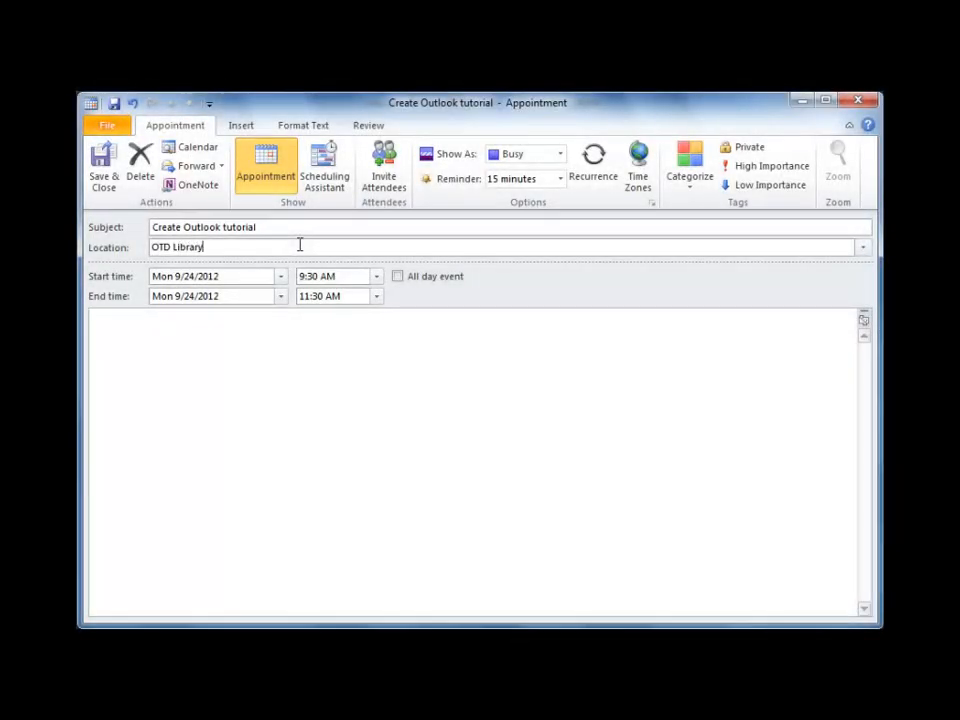
pyautogui.click(281, 276)
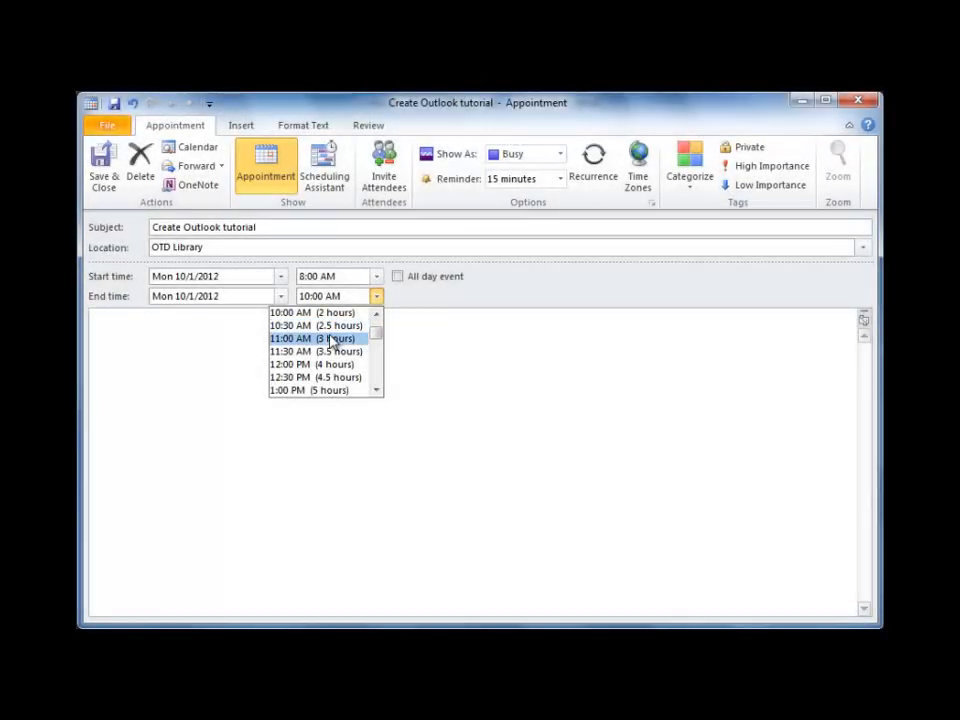
pyautogui.click(358, 336)
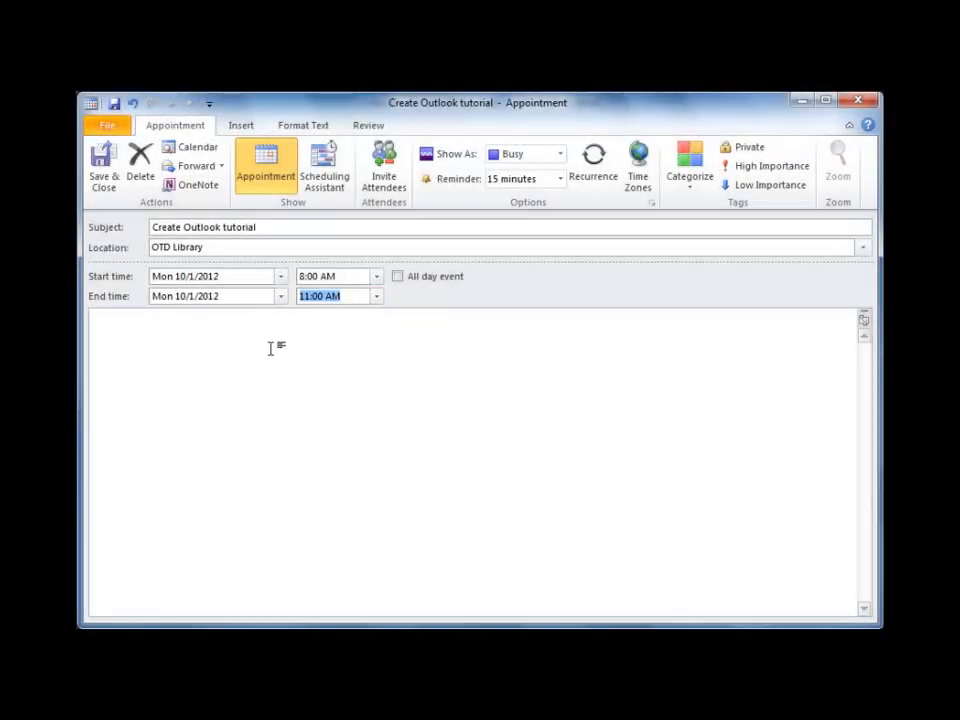
# Add the note 'Work on the outlook vid. Tutorial!', save the appointment, and reopen it.
pyautogui.click(131, 321)
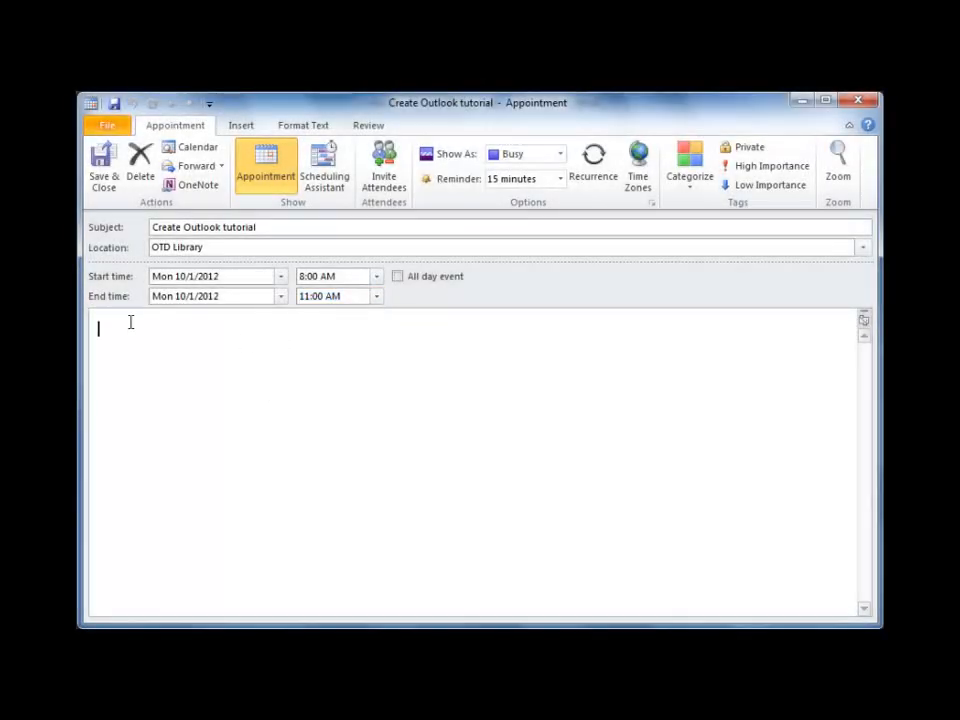
pyautogui.write('Work on the outlook vid. Tutorial!')
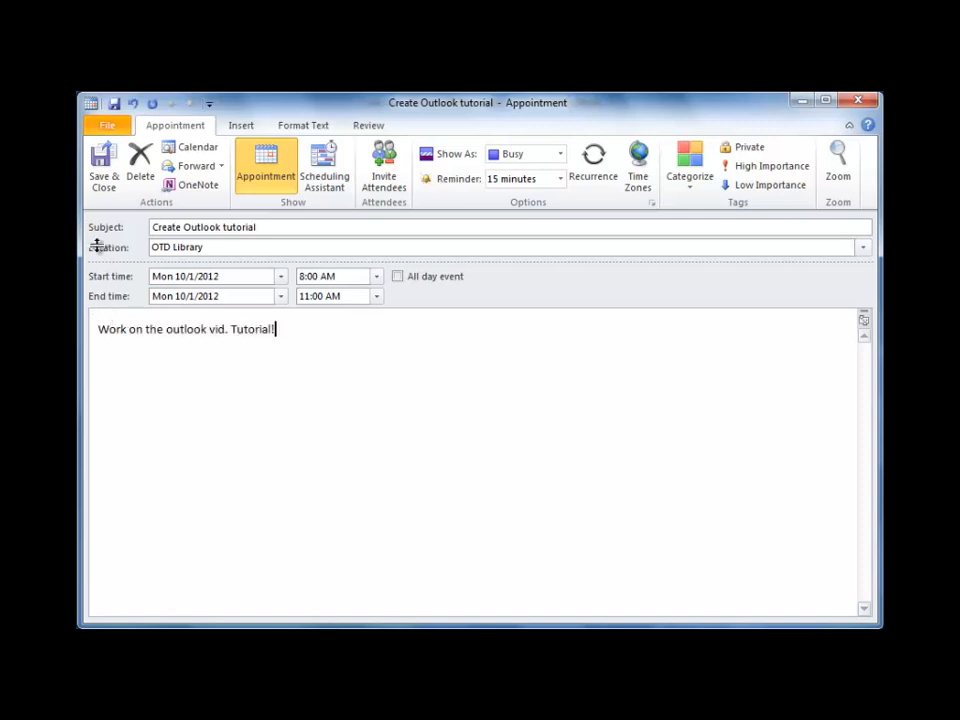
pyautogui.click(102, 172)
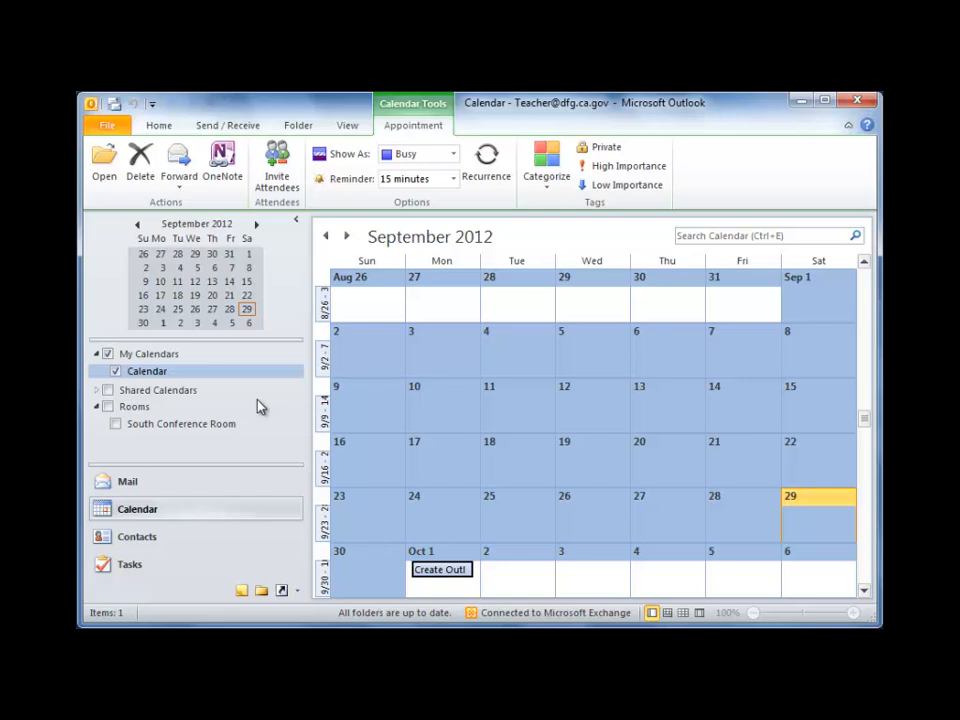
pyautogui.doubleClick(432, 569)
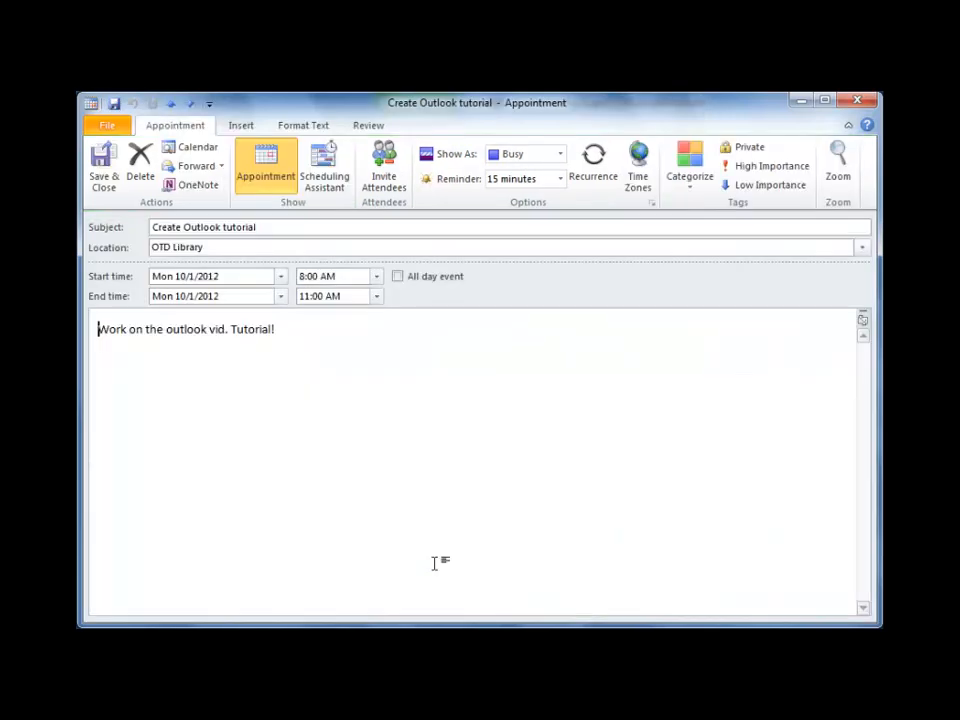
# Make the tutorial appointment repeat weekly on Mondays until May 27, 2013, and save the series.
pyautogui.click(588, 167)
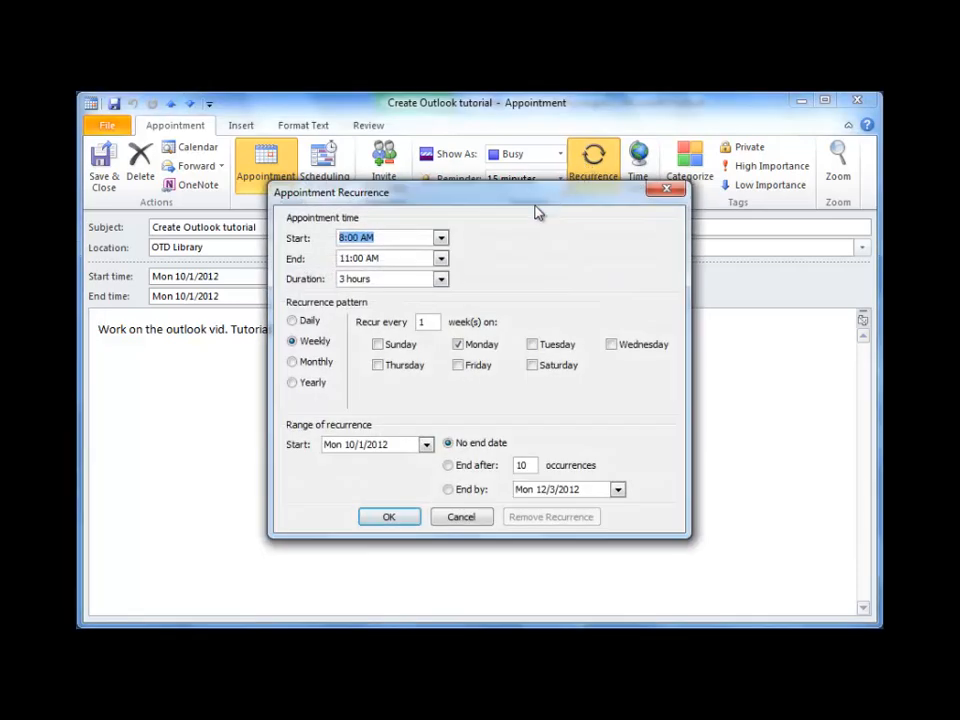
pyautogui.click(448, 489)
pyautogui.click(618, 490)
pyautogui.click(609, 514)
pyautogui.click(609, 514)
pyautogui.click(610, 514)
pyautogui.click(610, 514)
pyautogui.click(610, 514)
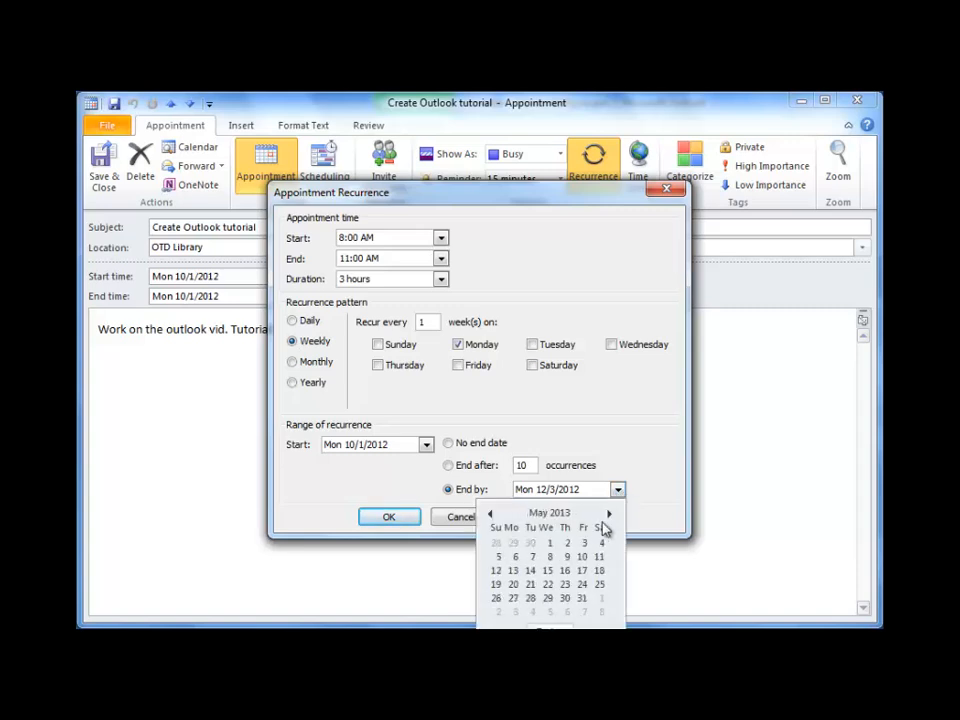
pyautogui.click(514, 598)
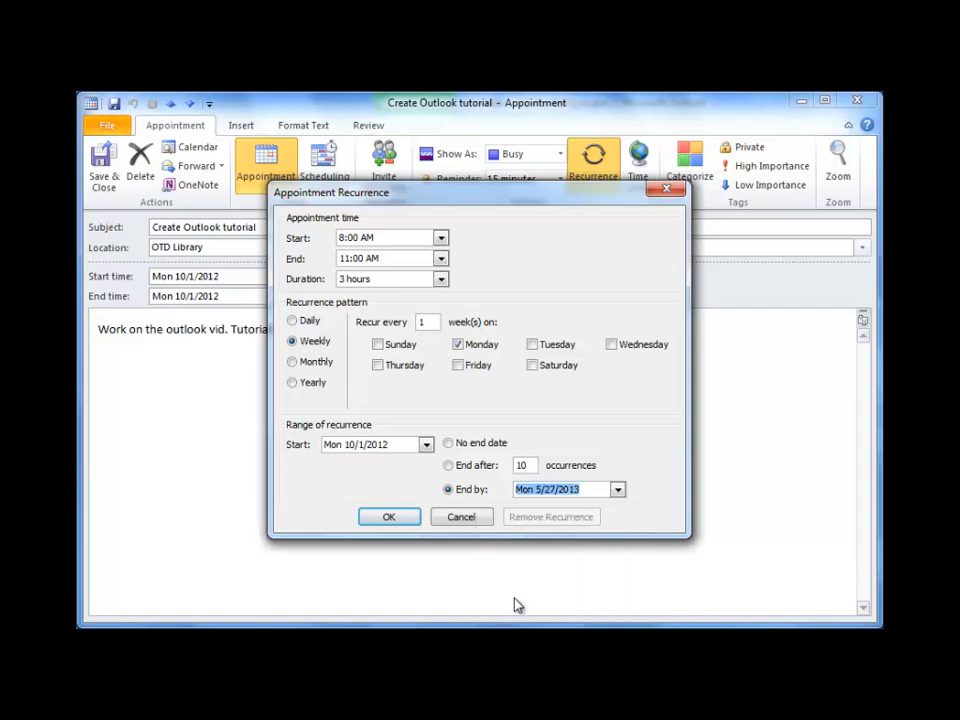
pyautogui.click(404, 524)
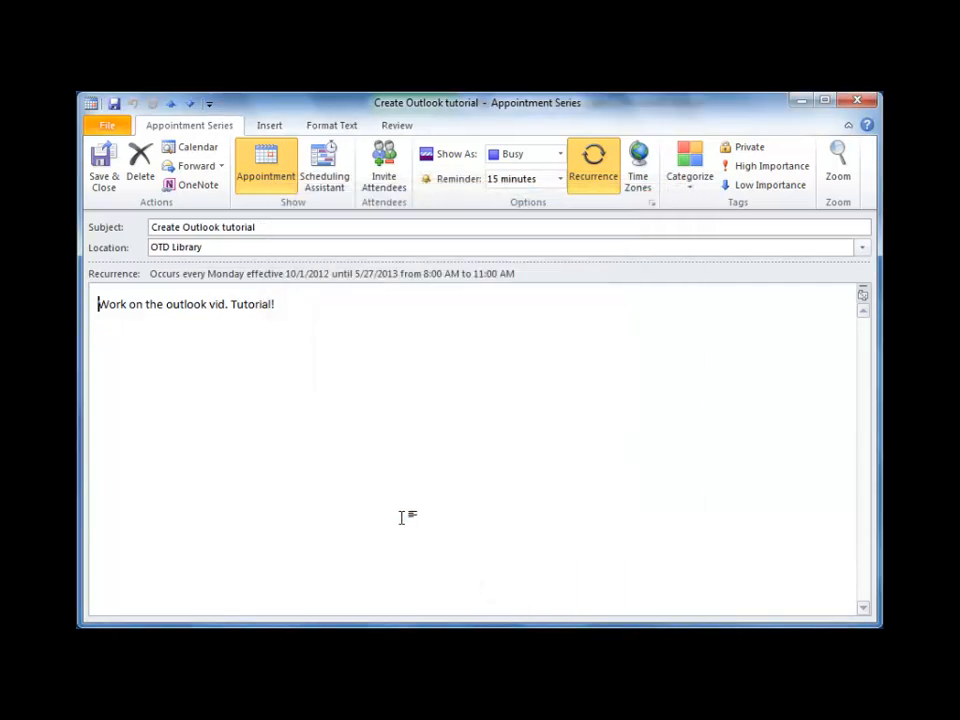
pyautogui.click(103, 162)
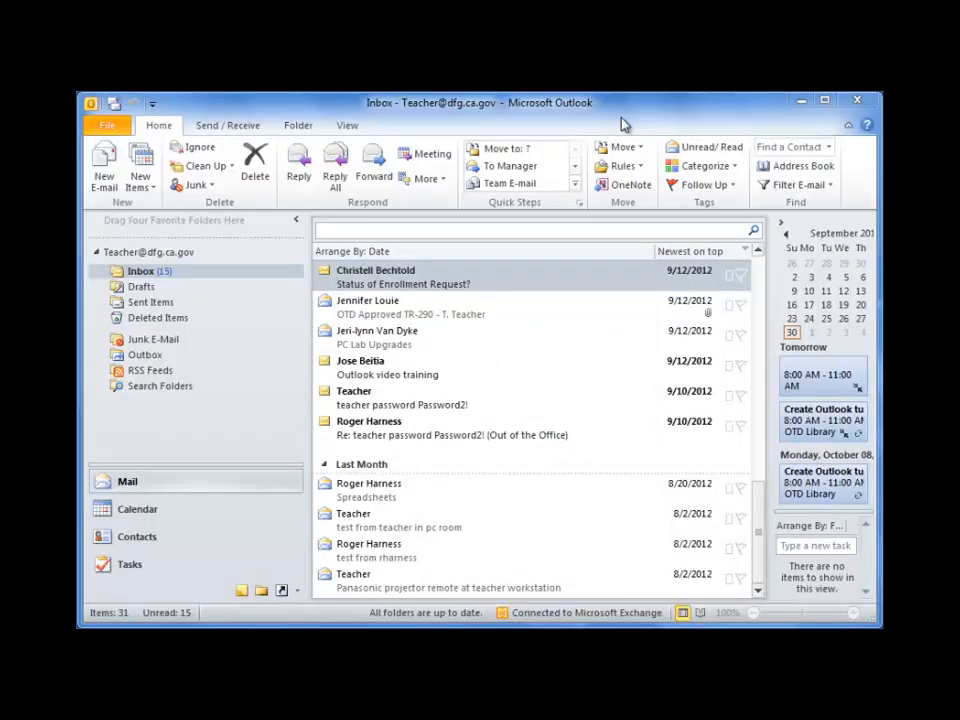
# Choose Rules > Create Rule for the selected Status of Enrollment Request message.
pyautogui.click(636, 168)
pyautogui.click(655, 210)
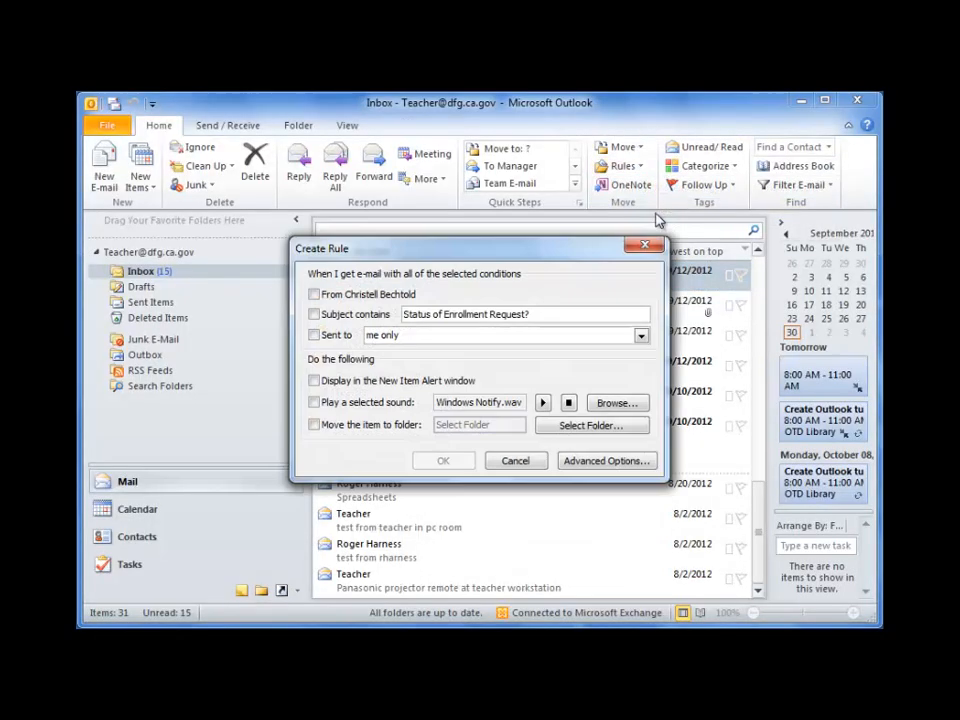
# Match mail from this sender and move it to a new Inbox folder named after them.
pyautogui.click(314, 296)
pyautogui.click(315, 425)
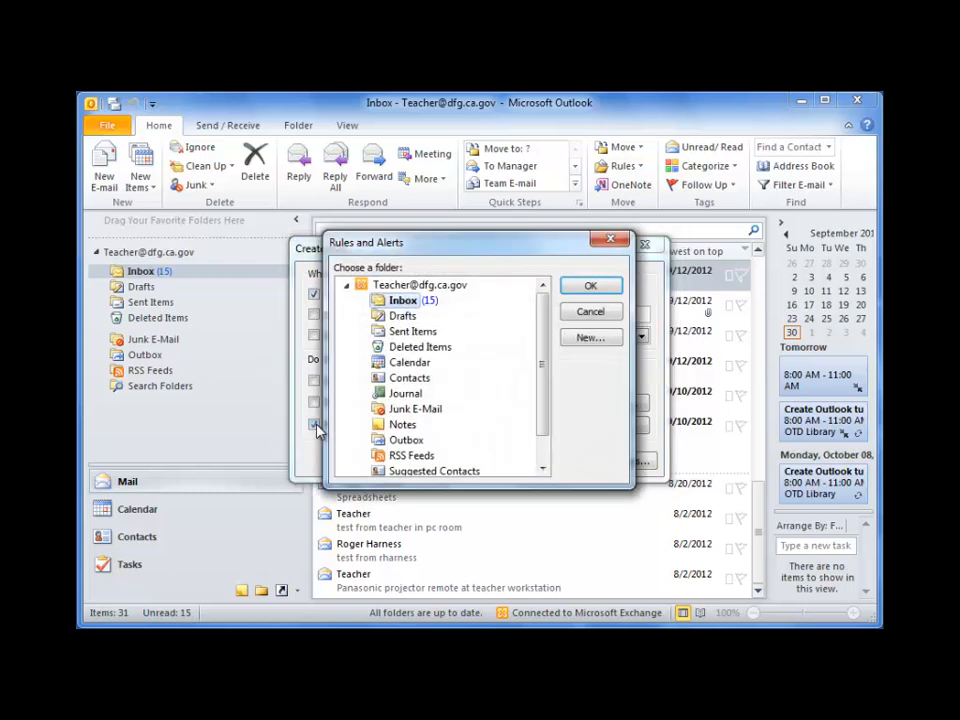
pyautogui.click(586, 337)
pyautogui.write('From')
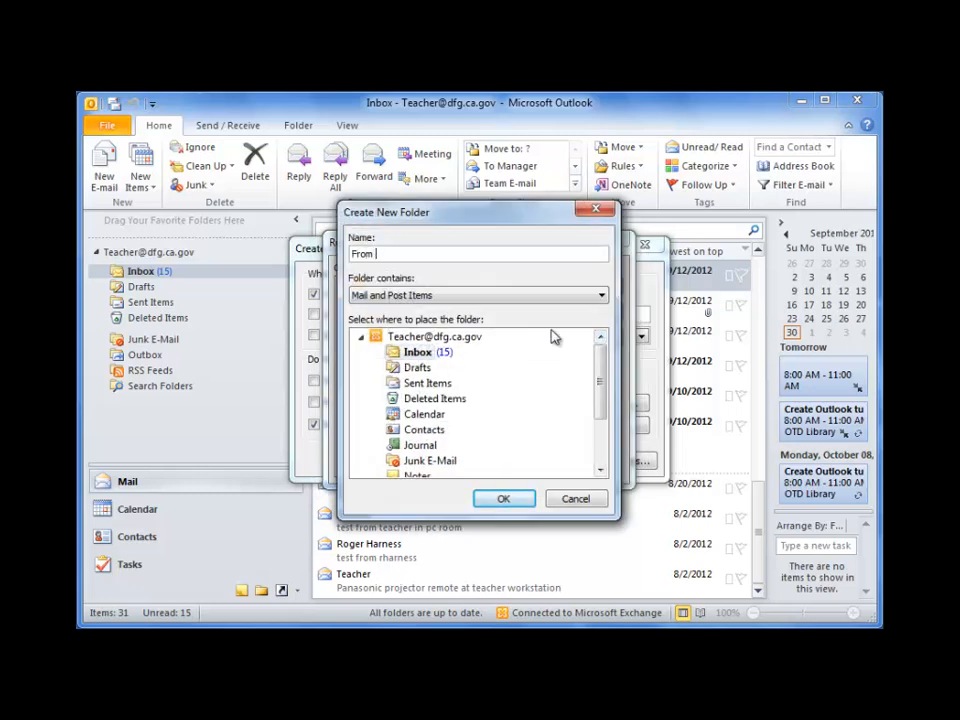
pyautogui.write(' Christell')
pyautogui.click(503, 498)
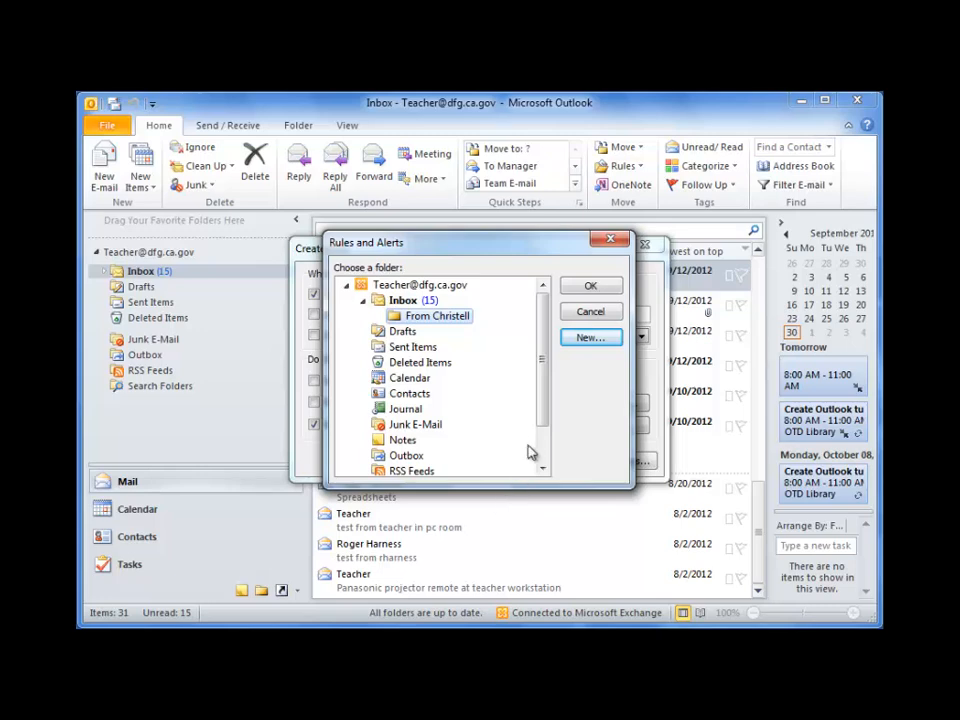
pyautogui.click(587, 287)
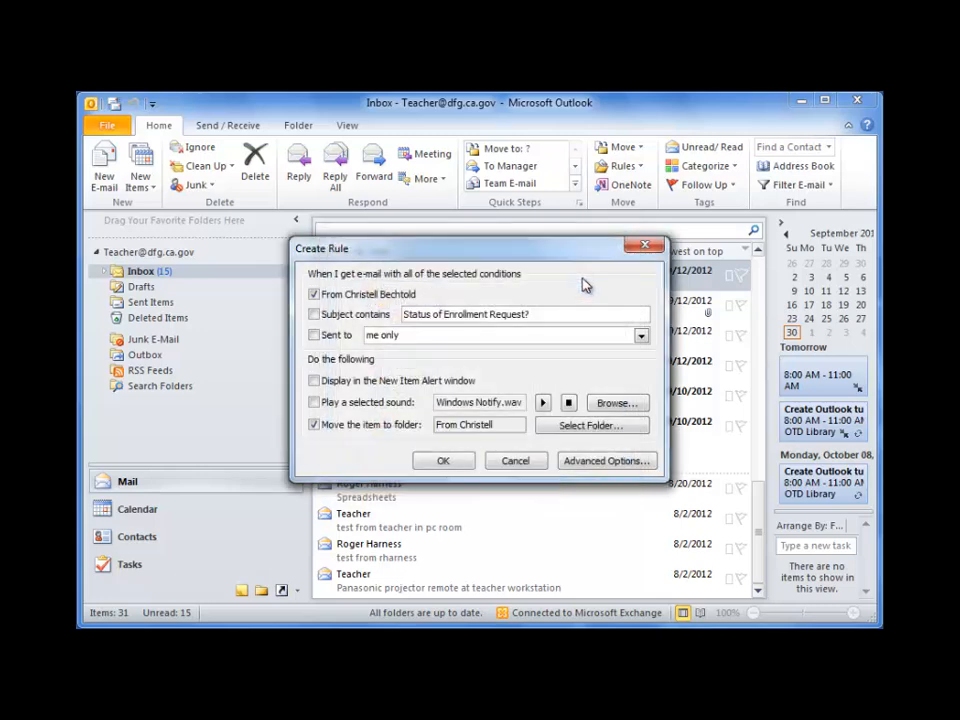
# Leave the advanced conditions unchanged, save the rule, and dismiss the success message.
pyautogui.click(578, 466)
pyautogui.moveTo(636, 312); pyautogui.dragTo(636, 412)
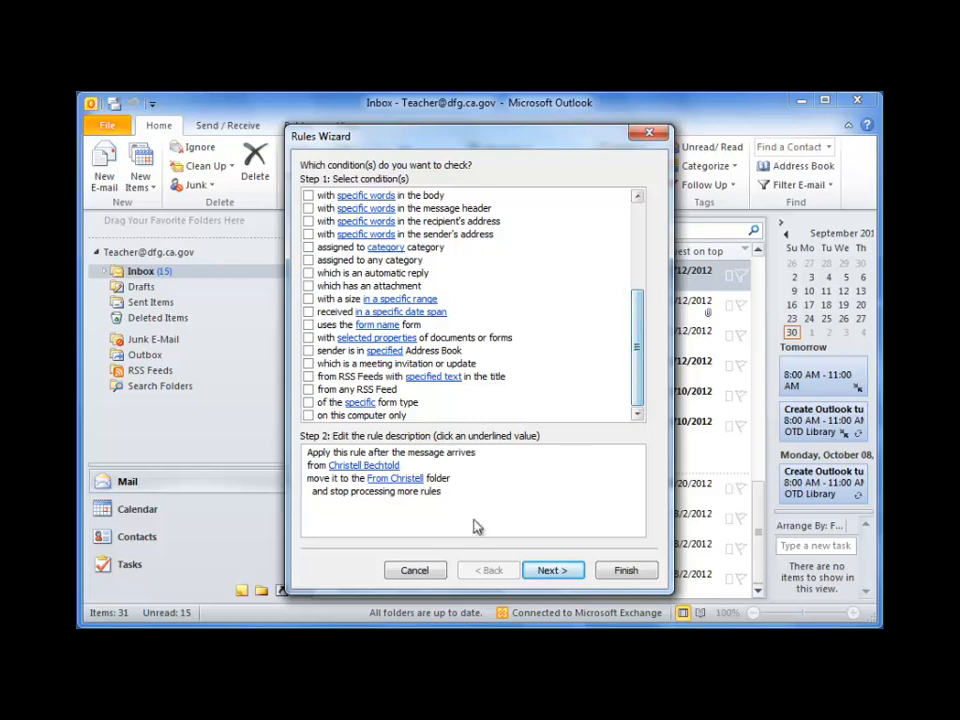
pyautogui.click(432, 576)
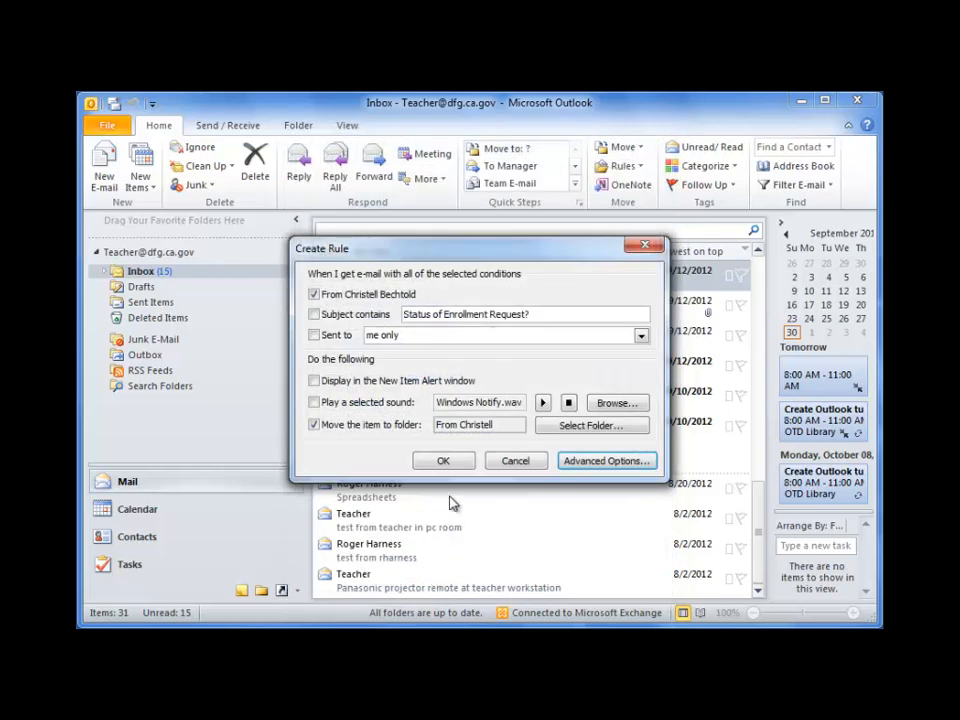
pyautogui.click(447, 465)
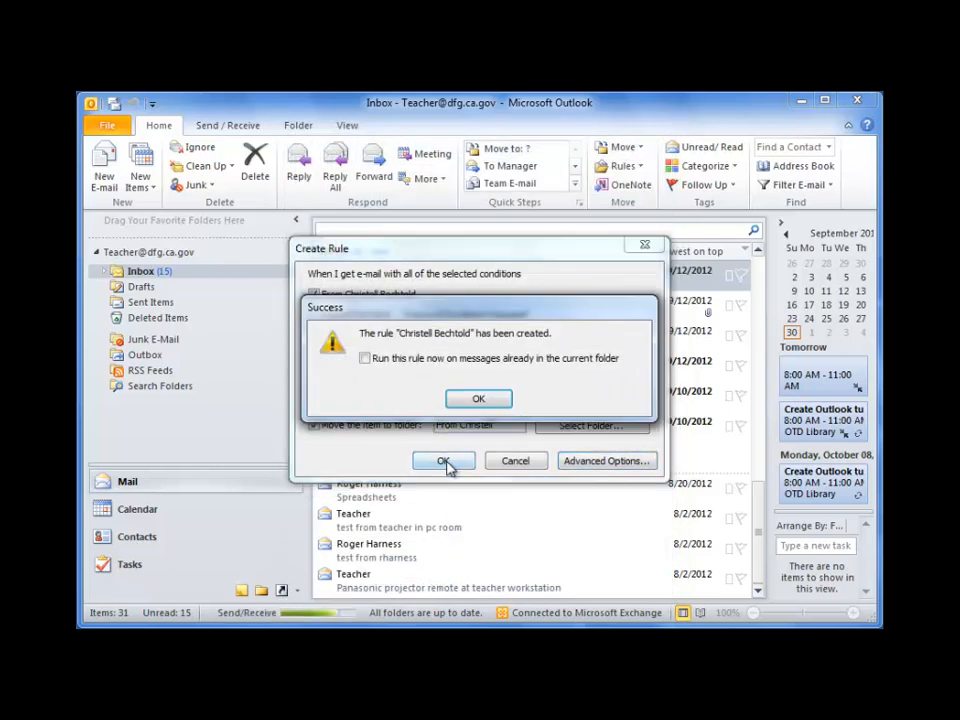
pyautogui.click(472, 399)
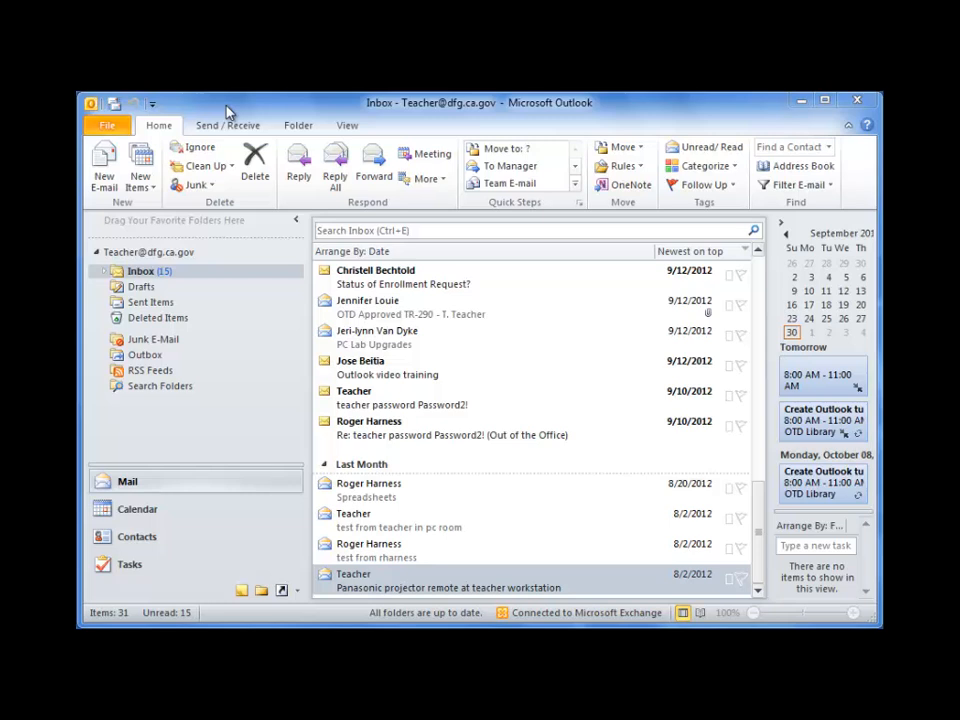
# Turn on automatic replies for 10/3/2012, 7:00 AM–3:30 PM, and start the out-of-office message.
pyautogui.click(228, 112)
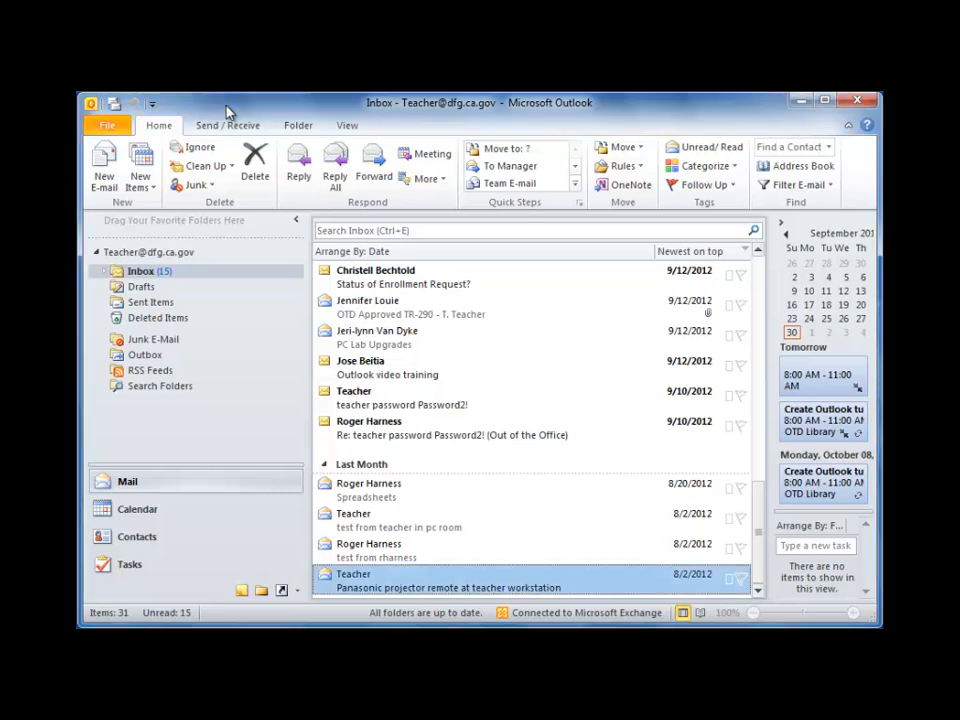
pyautogui.click(105, 126)
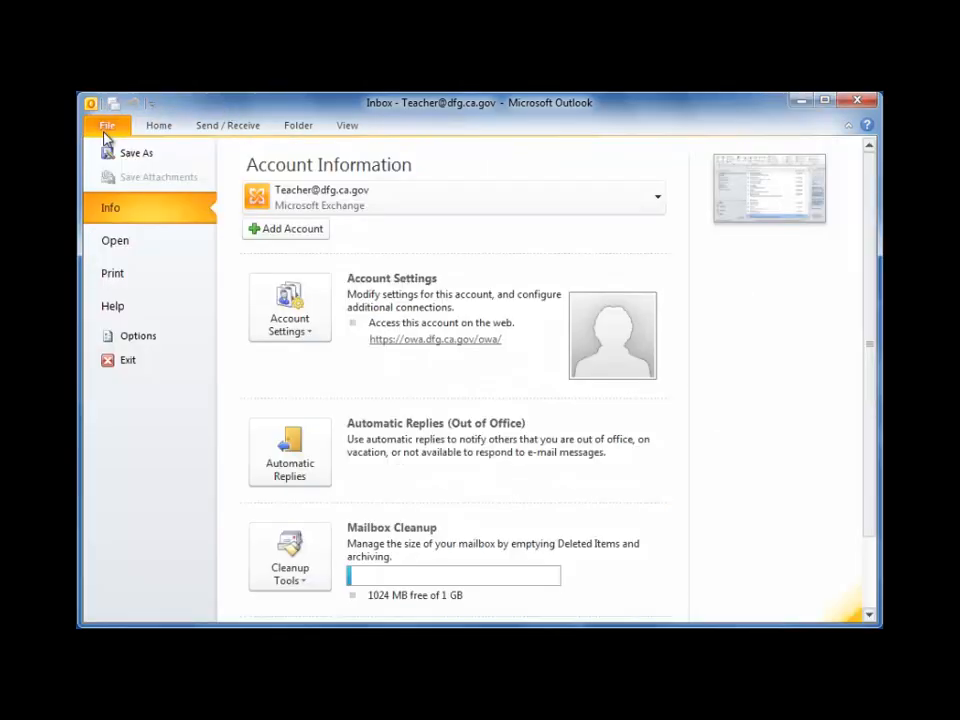
pyautogui.click(295, 443)
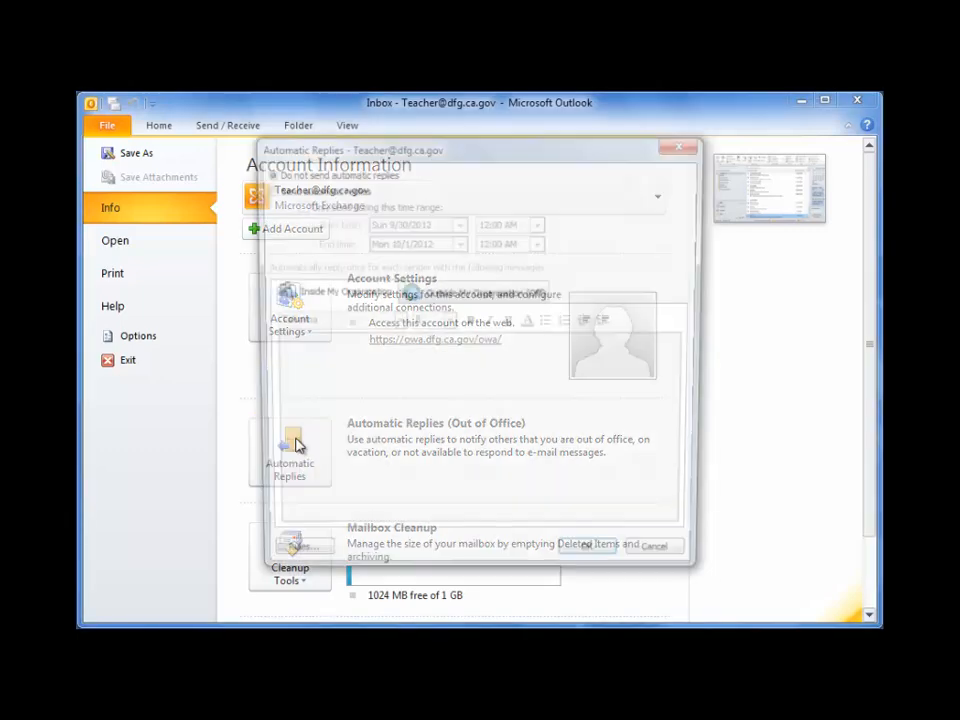
pyautogui.click(266, 189)
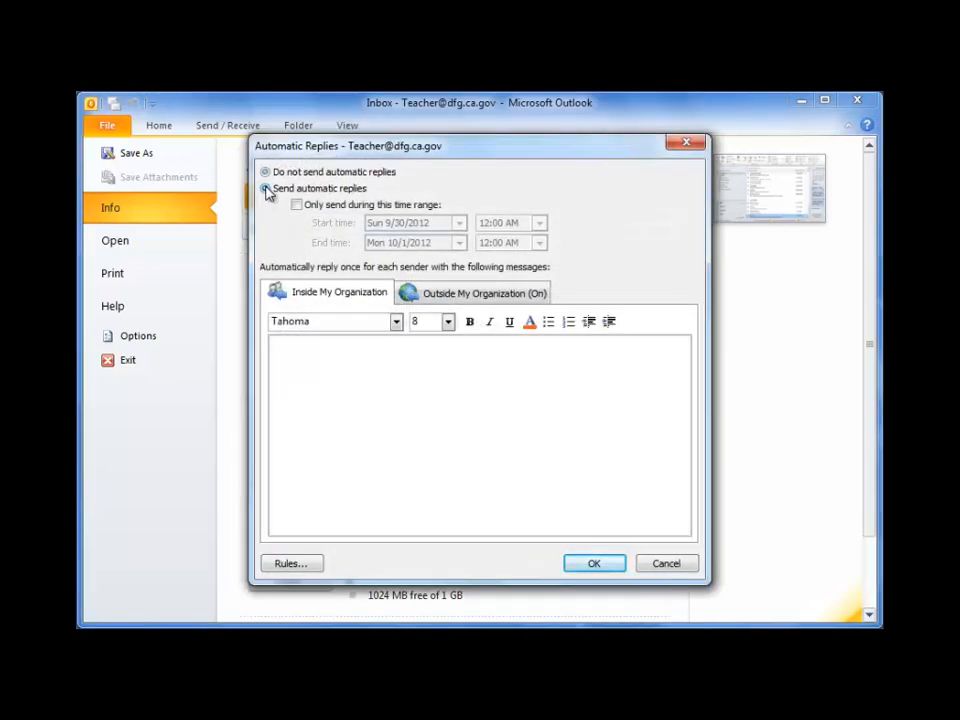
pyautogui.click(298, 205)
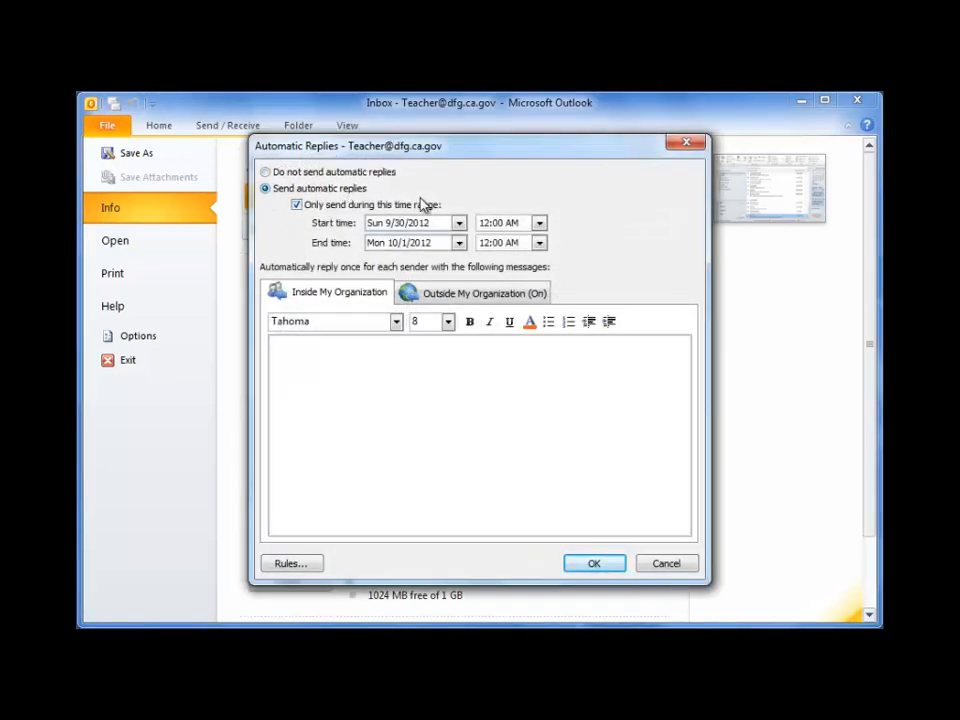
pyautogui.click(458, 223)
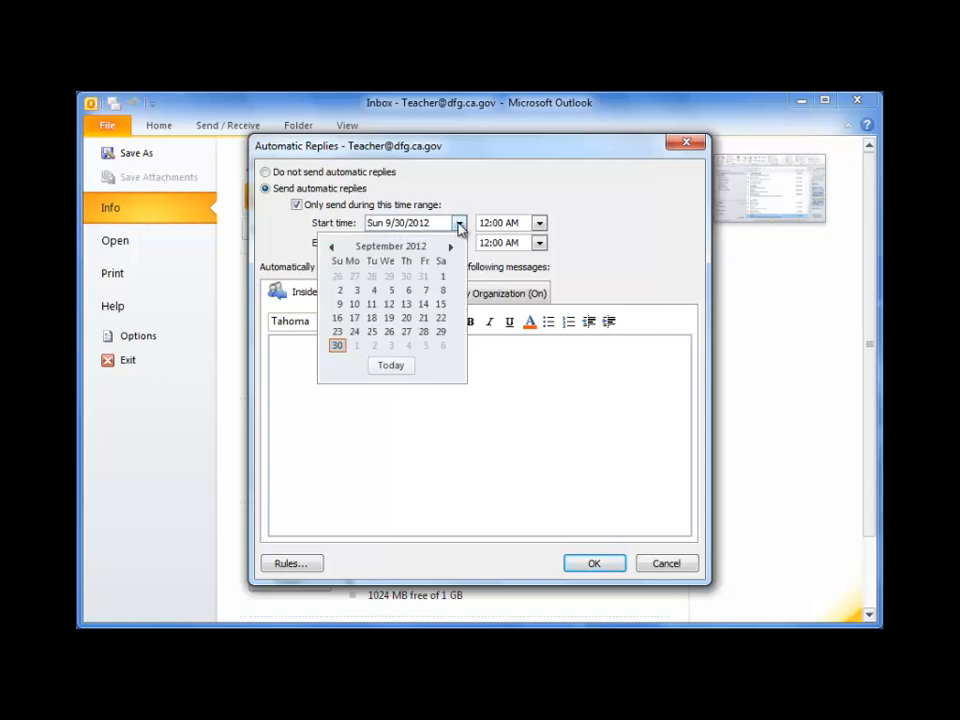
pyautogui.click(391, 345)
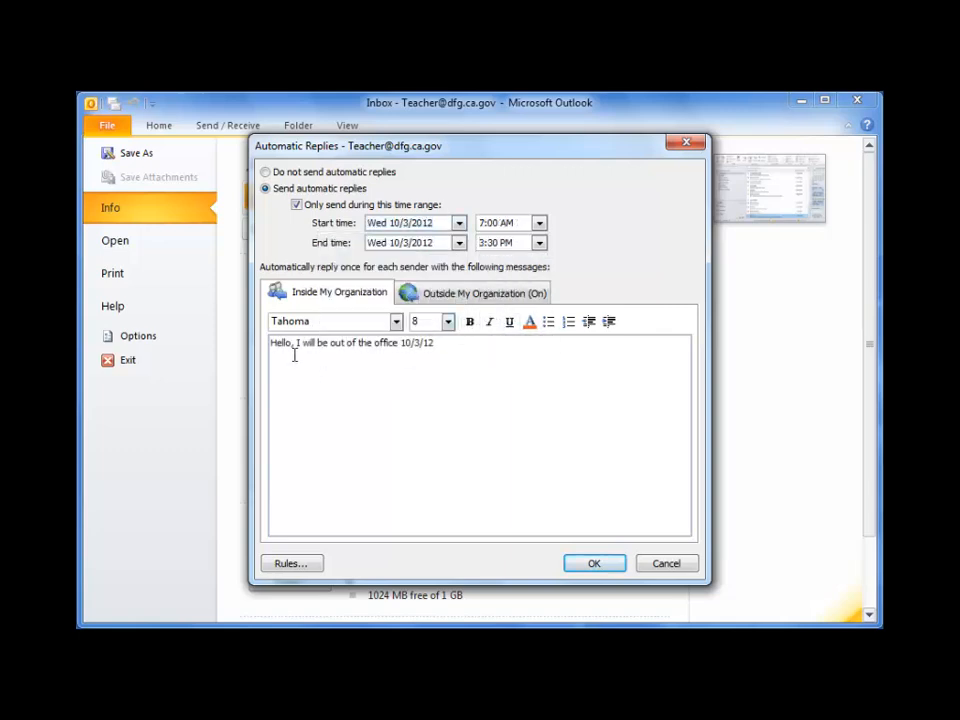
pyautogui.write(', returning ')
pyautogui.write('10/4/')
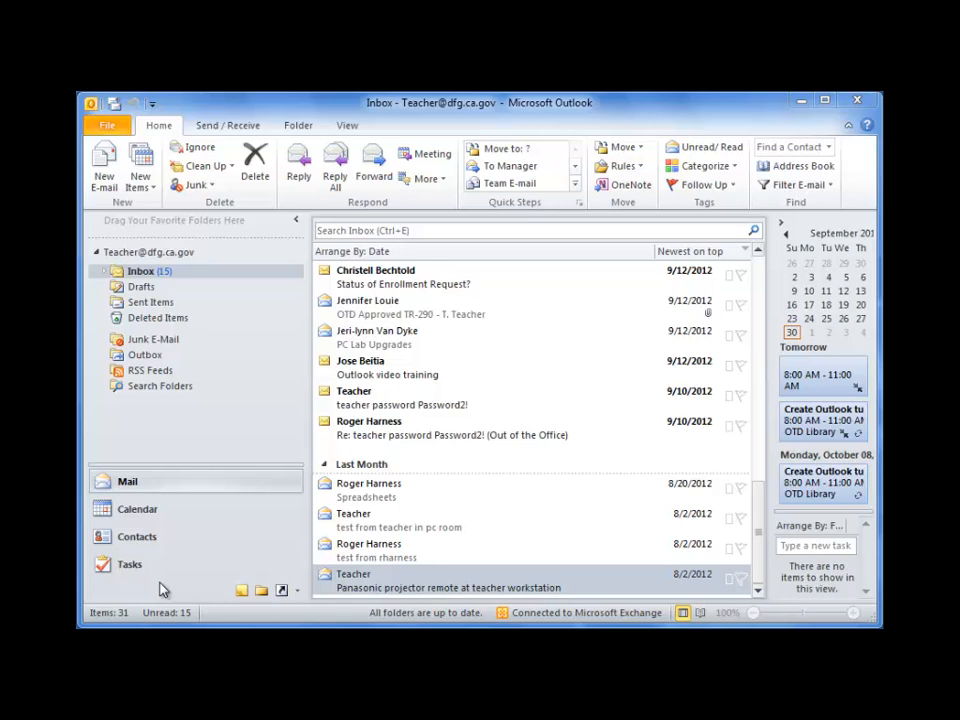
# Add the task 'Remember to update website' to the To-Do List.
pyautogui.click(144, 567)
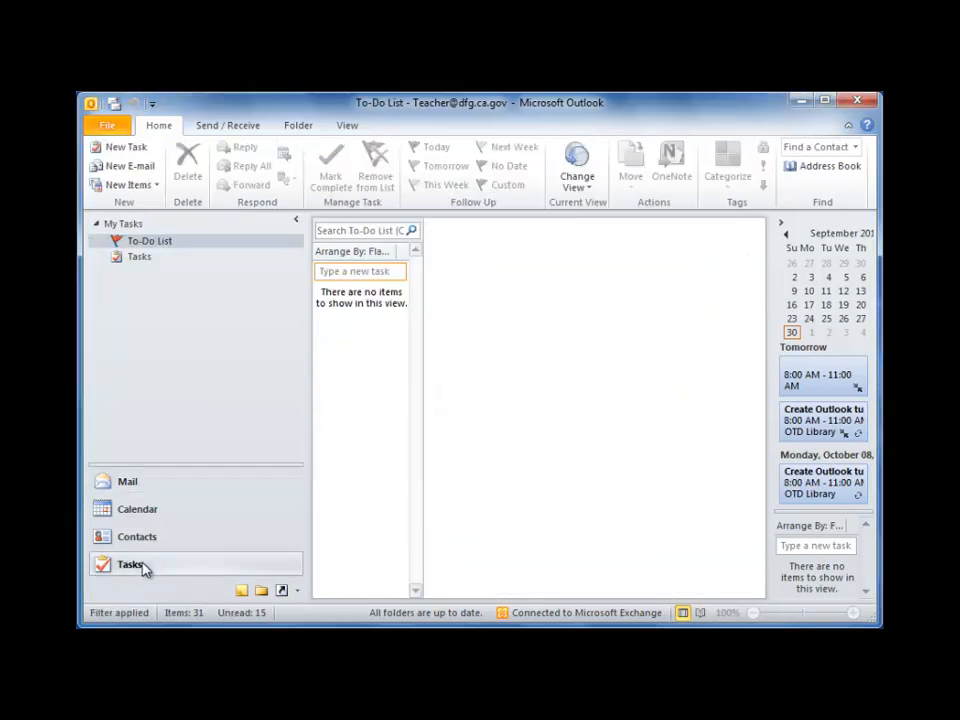
pyautogui.click(356, 271)
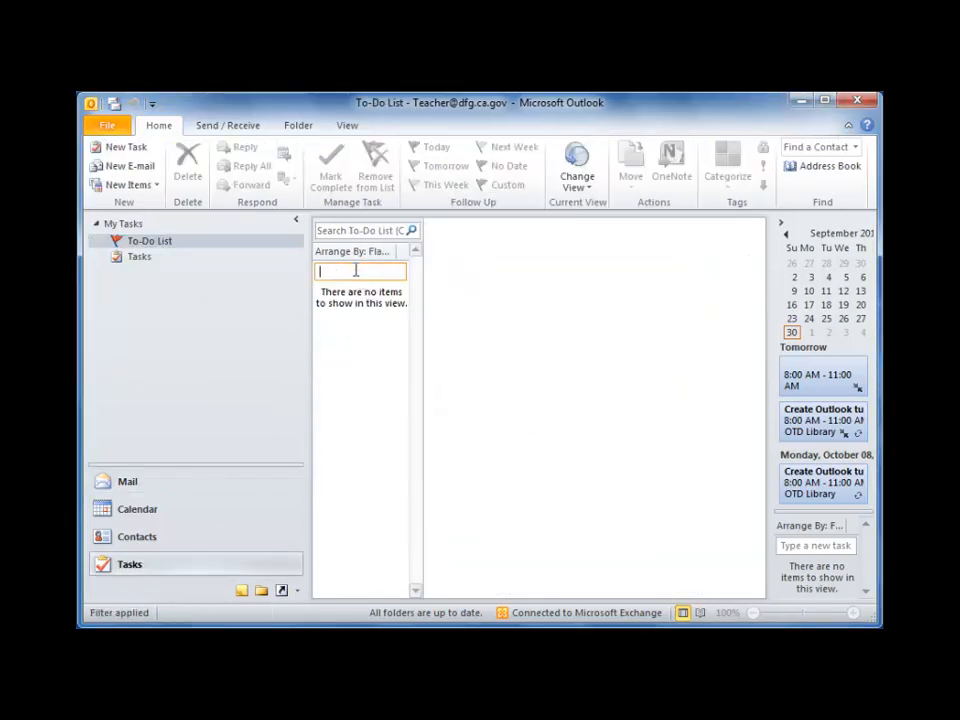
pyautogui.write('Remember to upda')
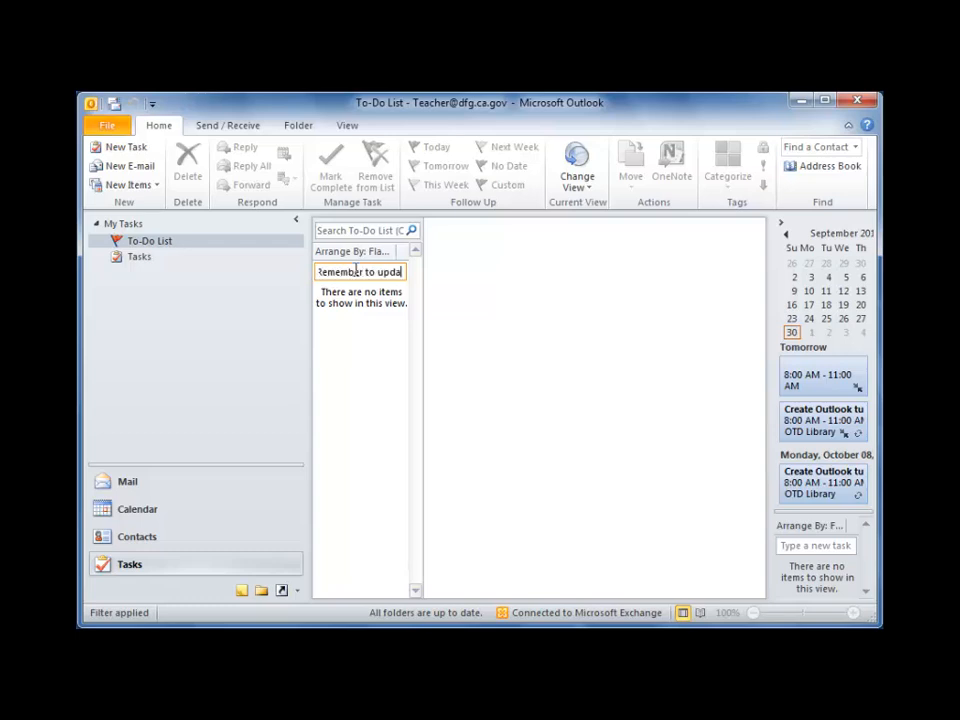
pyautogui.write('te website')
pyautogui.press('Return')
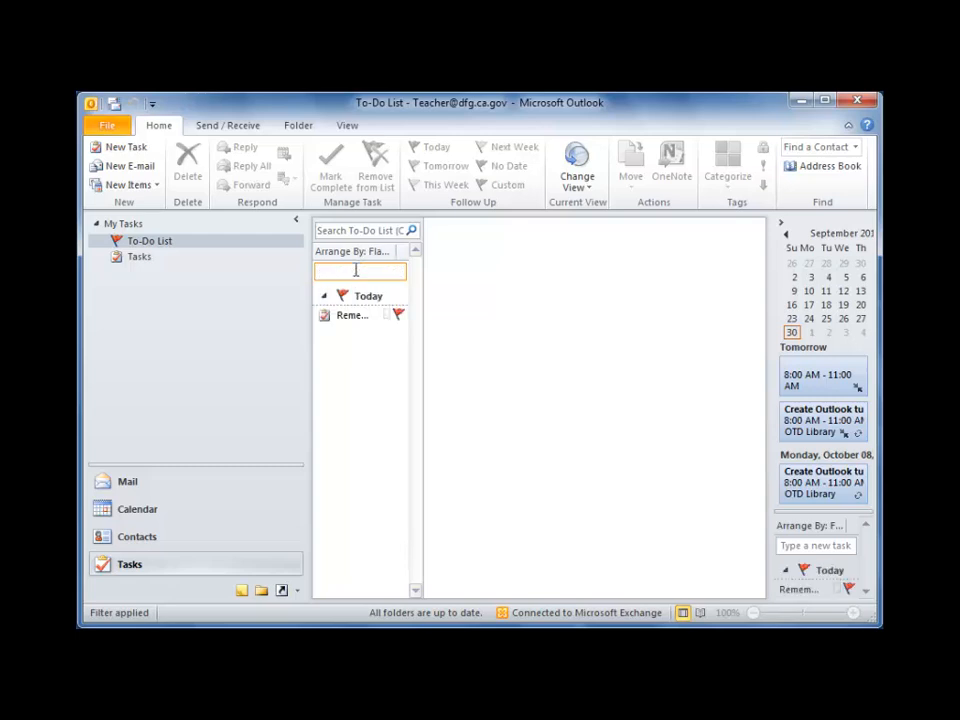